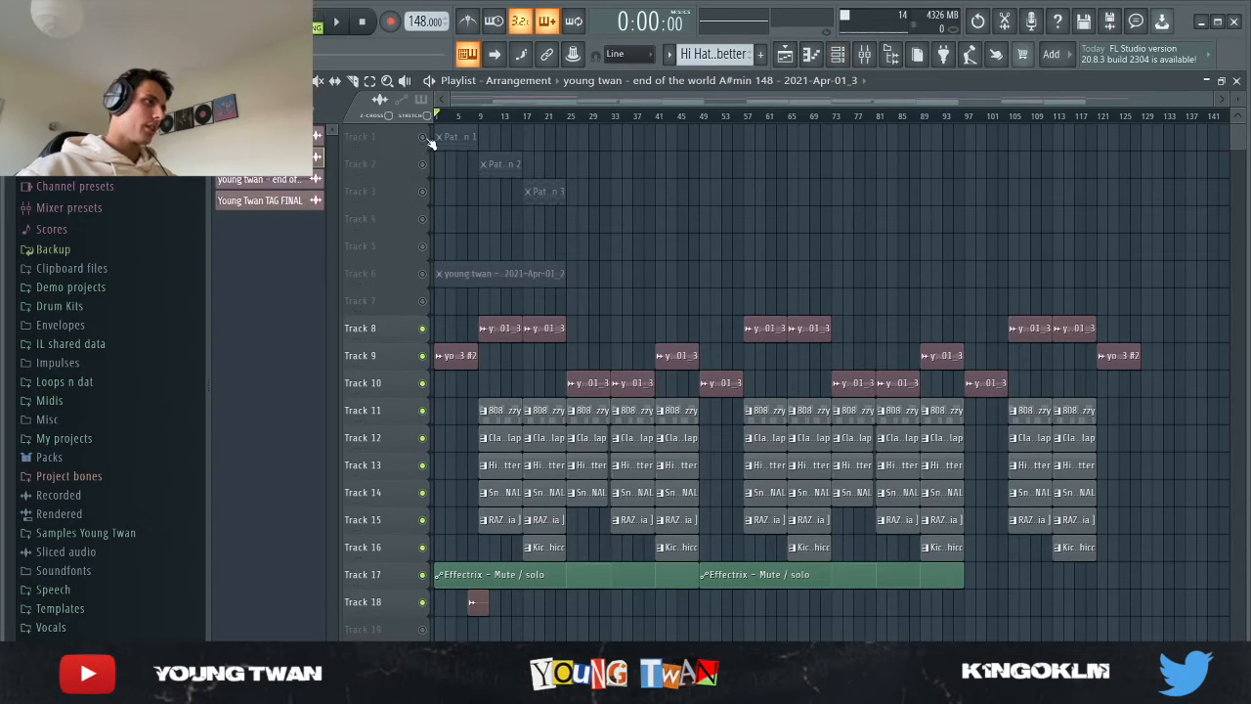
Step: Solo Track 1 in the playlist, unmute Tracks 2 and 3 alongside it, and make Pattern 1 the active pattern
ctrl+click(423, 137)
click(422, 164)
click(423, 192)
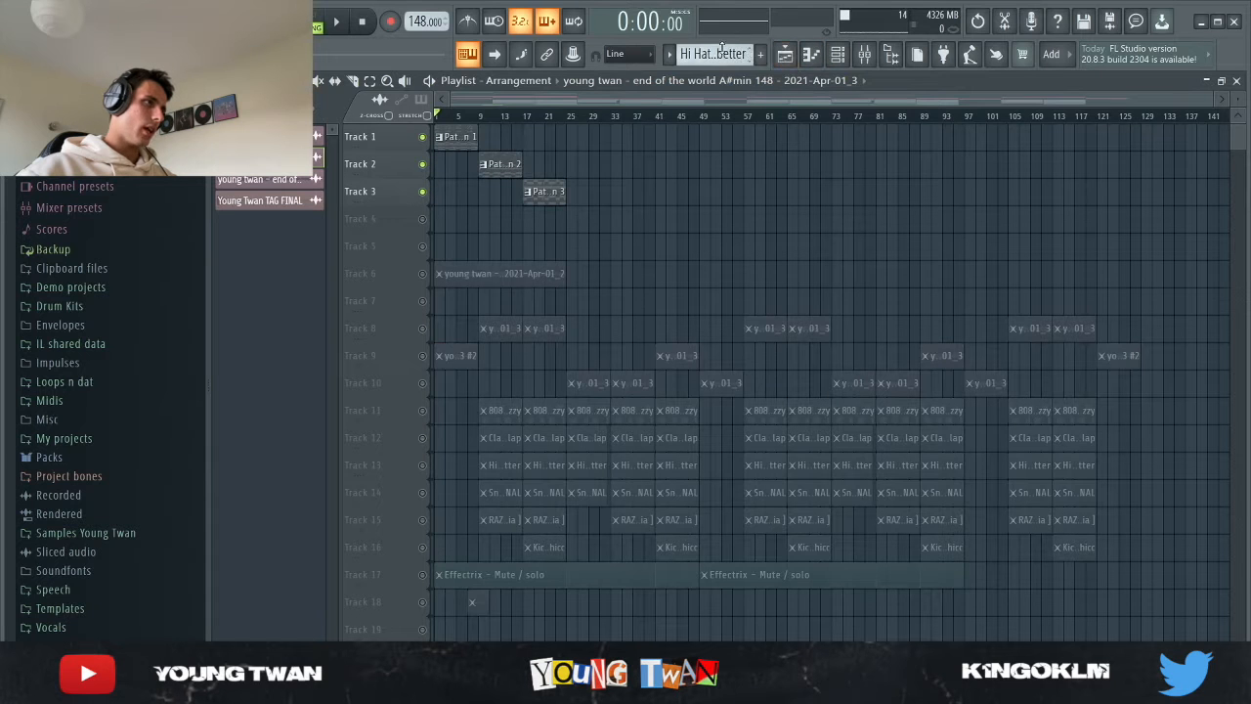
scroll(730, 58, up, 5)
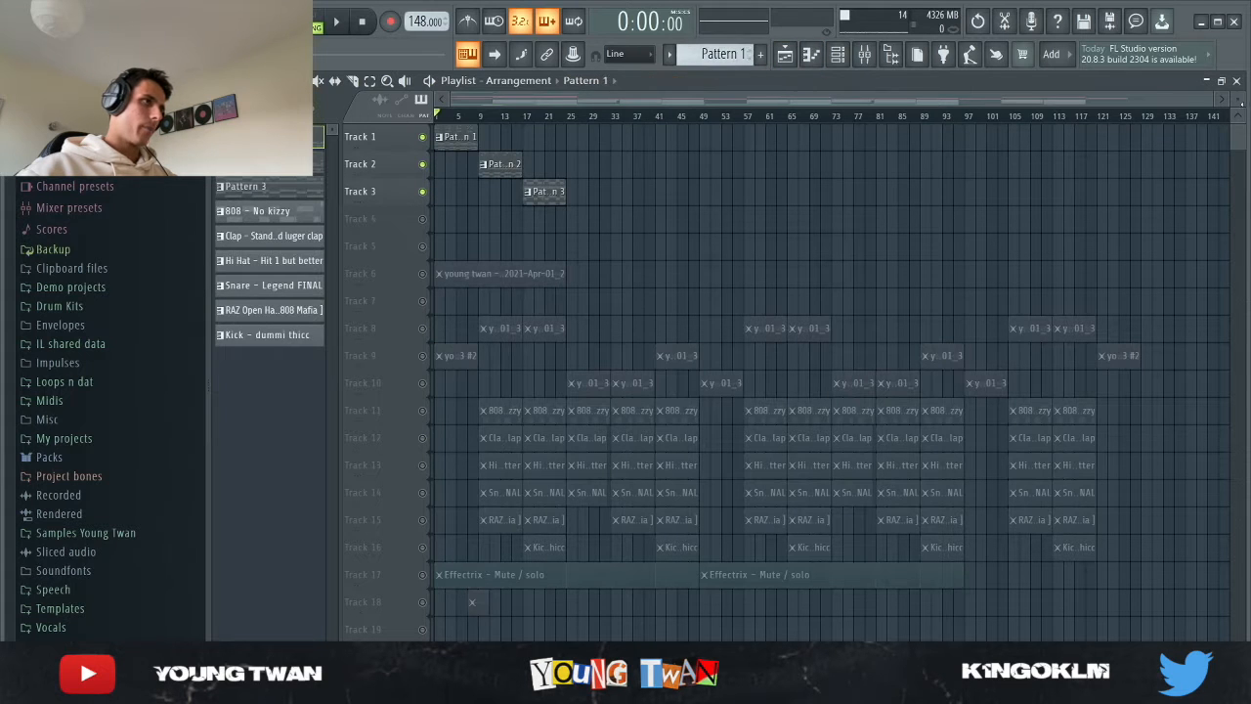
Step: Show the channel rack for Pattern 1 and open the Omnisphere #2 instrument window fully in view
drag(1238, 101, 1237, 81)
scroll(405, 200, up, 6)
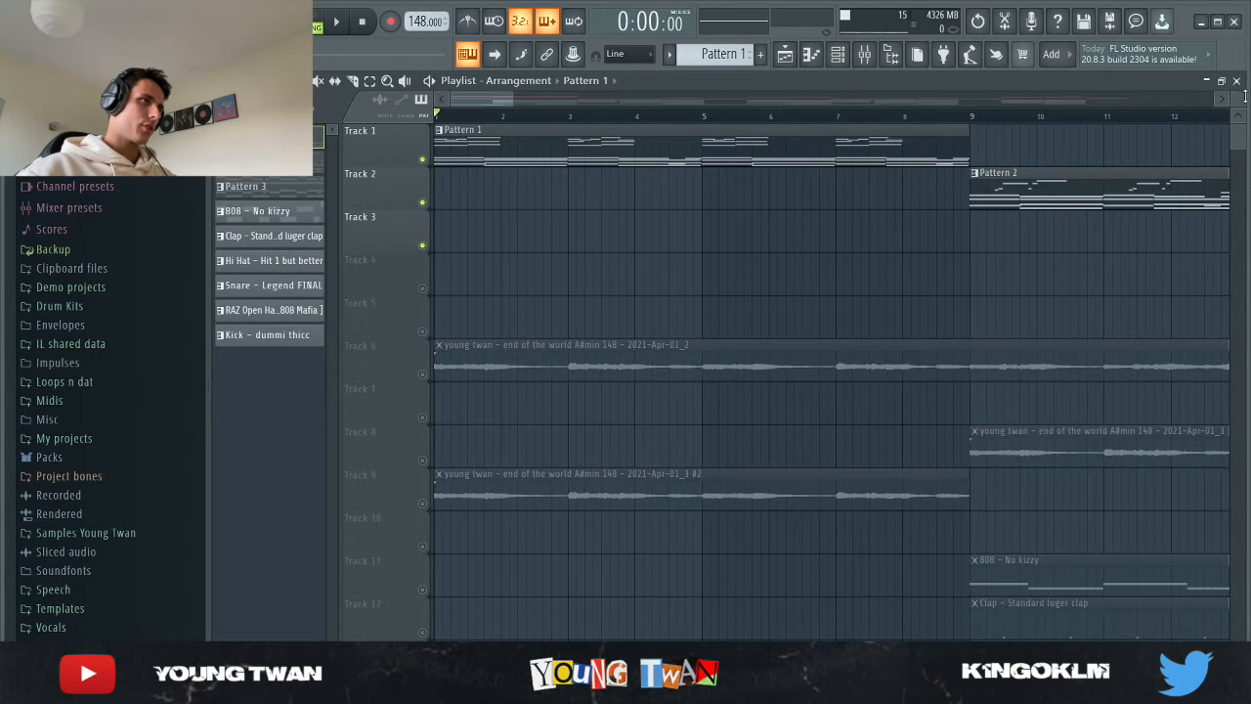
drag(1244, 96, 1238, 99)
click(838, 54)
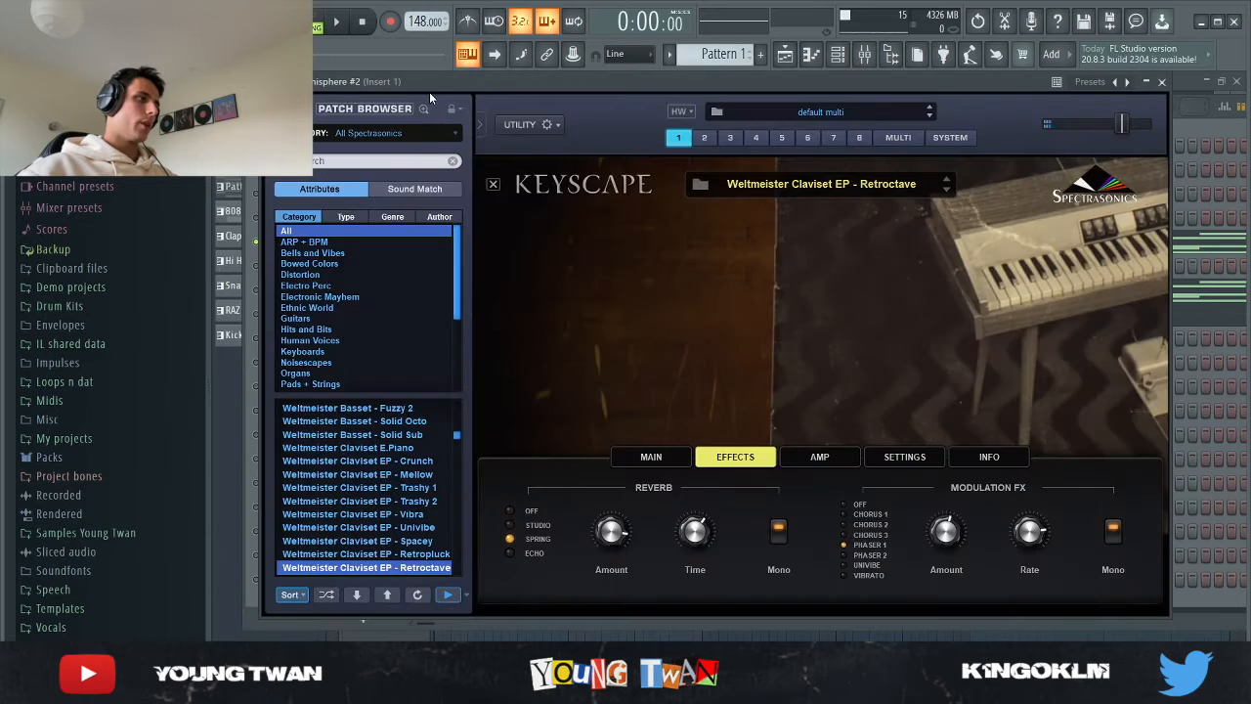
drag(428, 88, 465, 80)
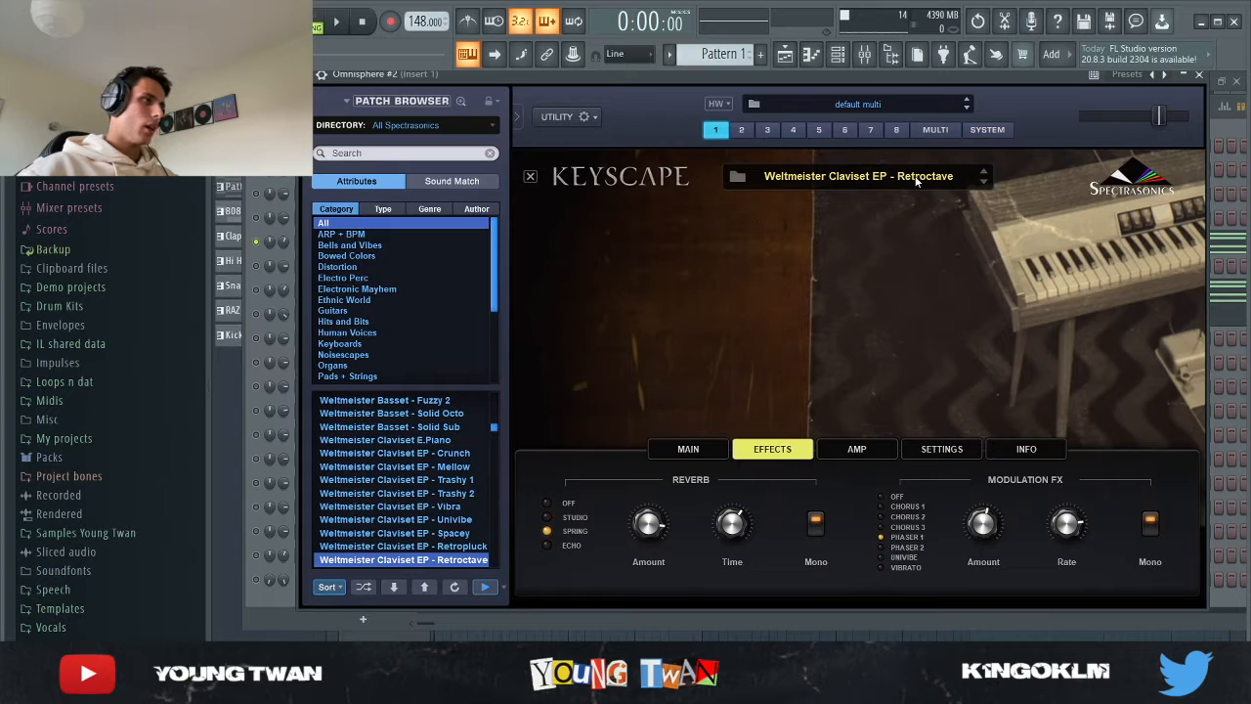
Step: Review the Main, Effects, Amp, Settings and Info pages of the Weltmeister Claviset EP - Retroctave patch, then close the instrument
click(687, 451)
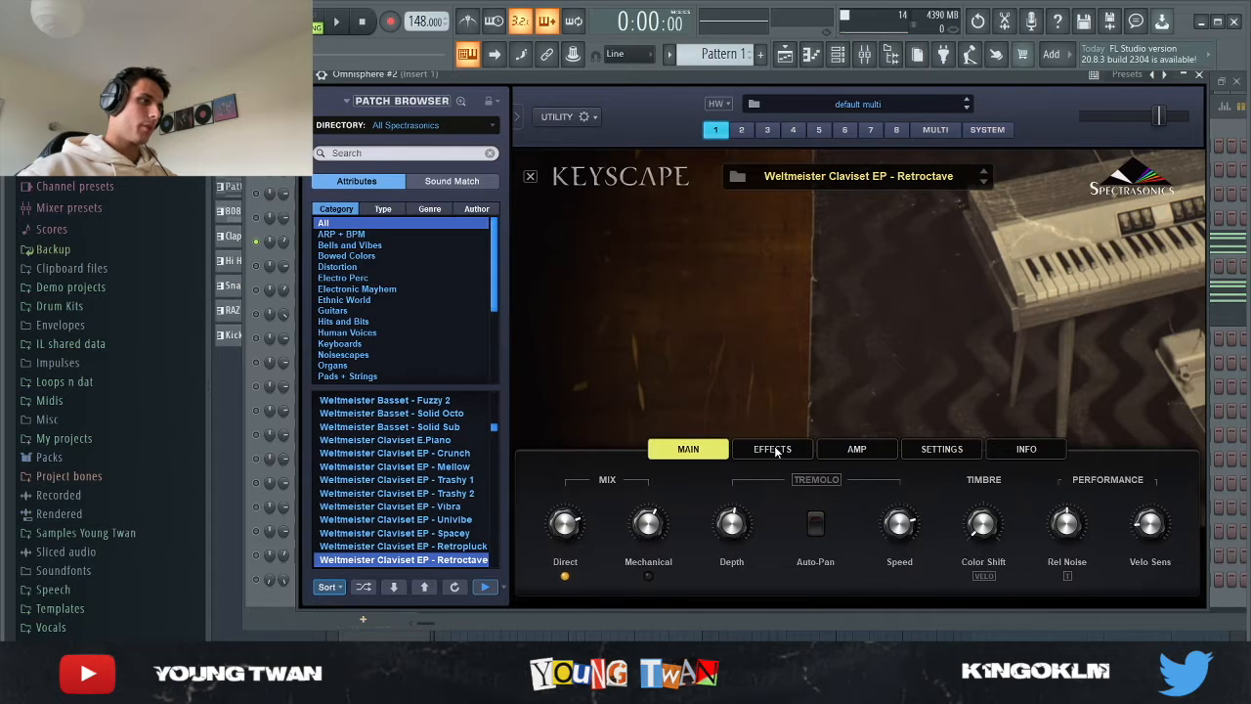
click(772, 450)
click(857, 450)
click(941, 448)
click(1026, 449)
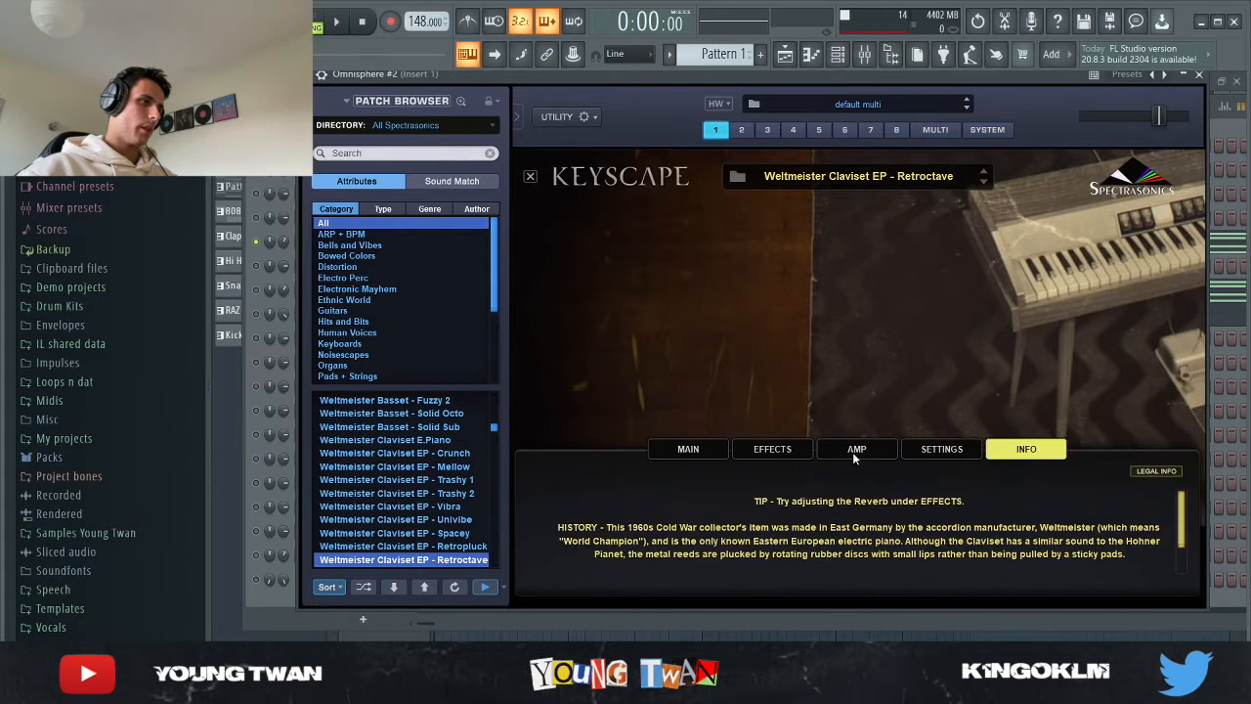
click(772, 450)
click(262, 616)
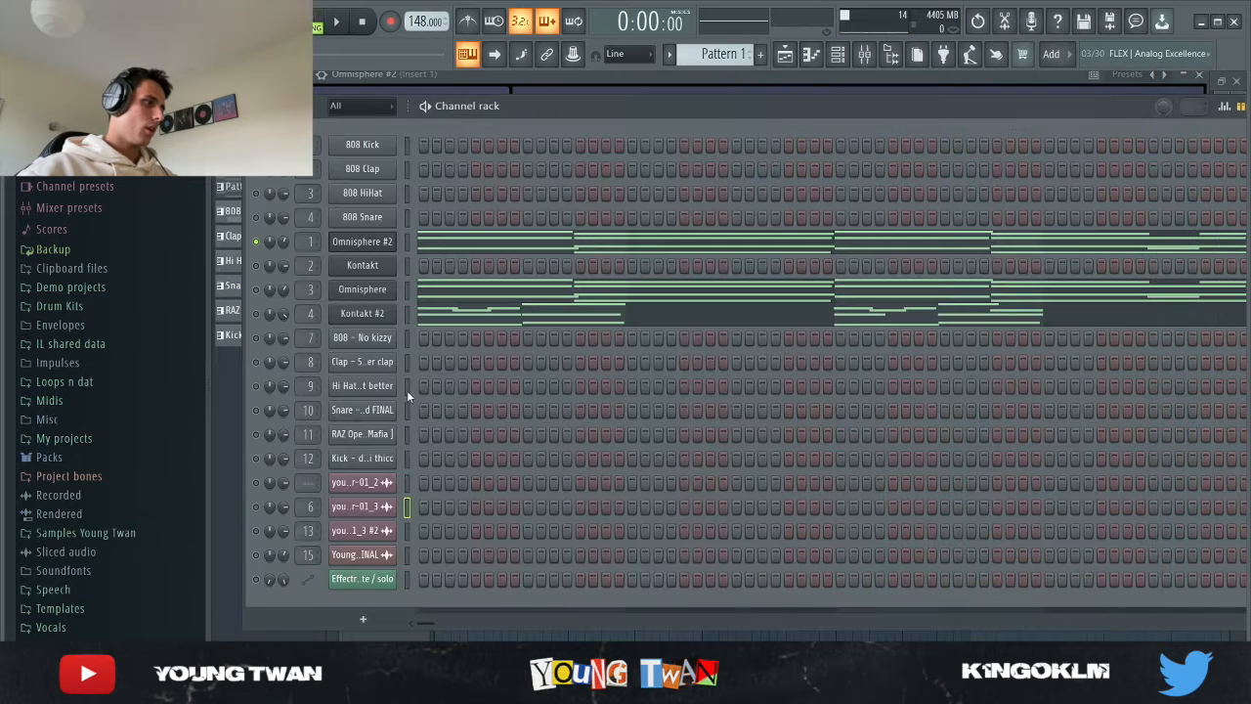
click(372, 244)
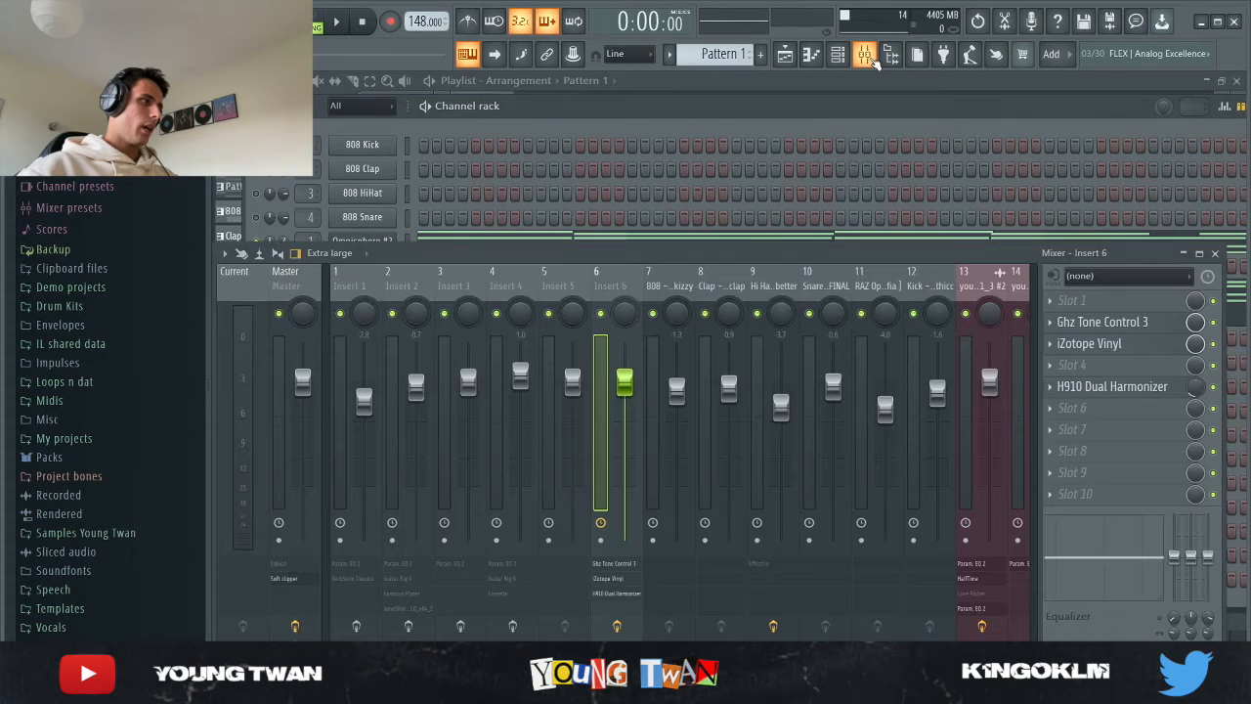
Step: Open the Omnisphere #2 chords in the piano roll and play them back without the insert effects
click(864, 53)
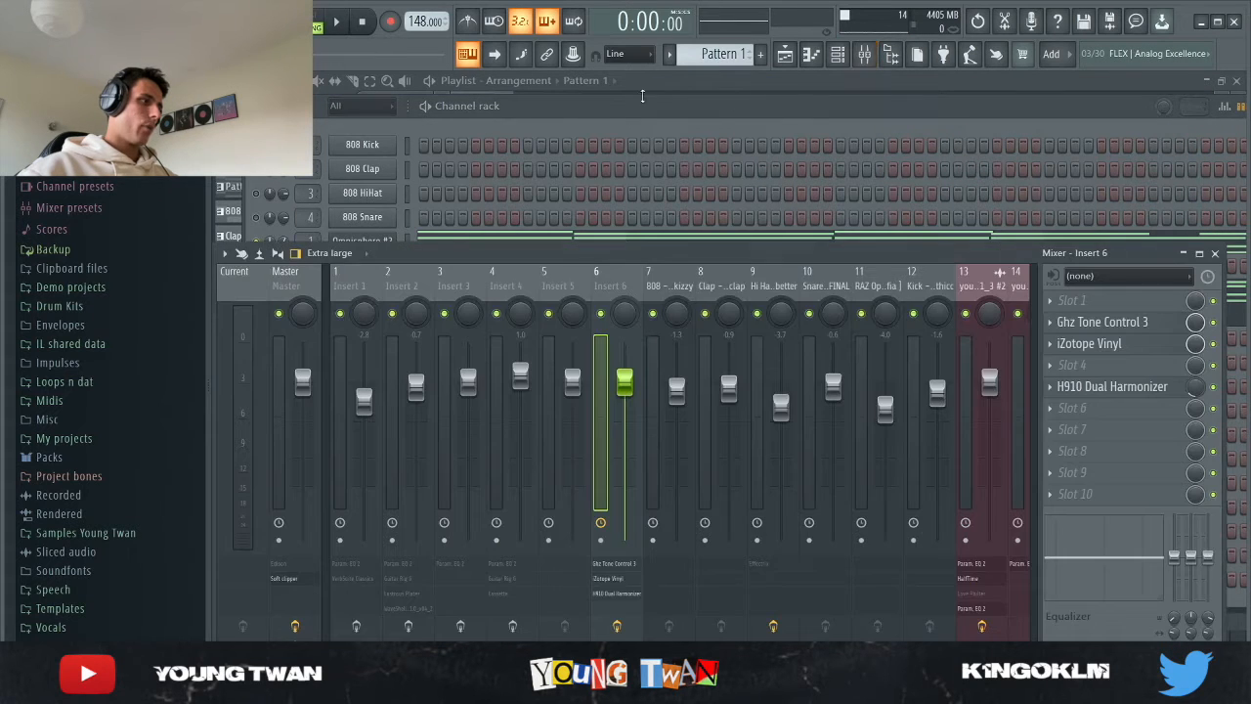
click(600, 110)
click(497, 237)
scroll(682, 271, down, 3)
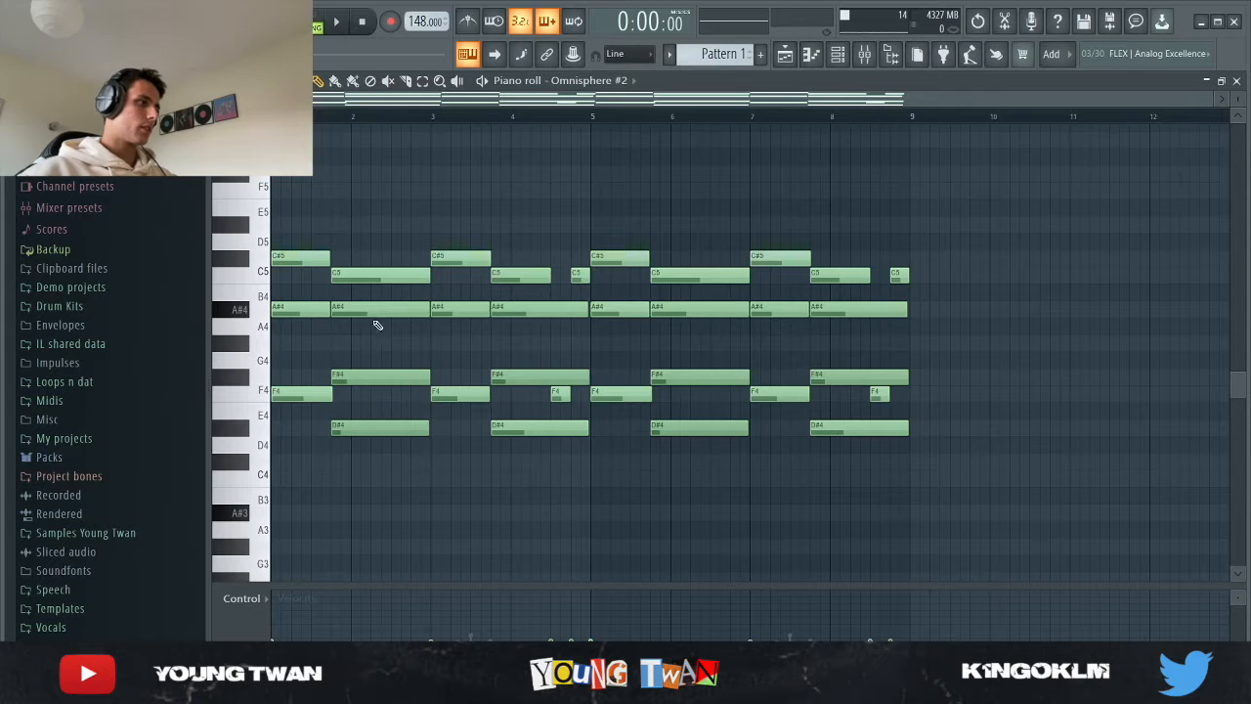
scroll(377, 328, up, 1)
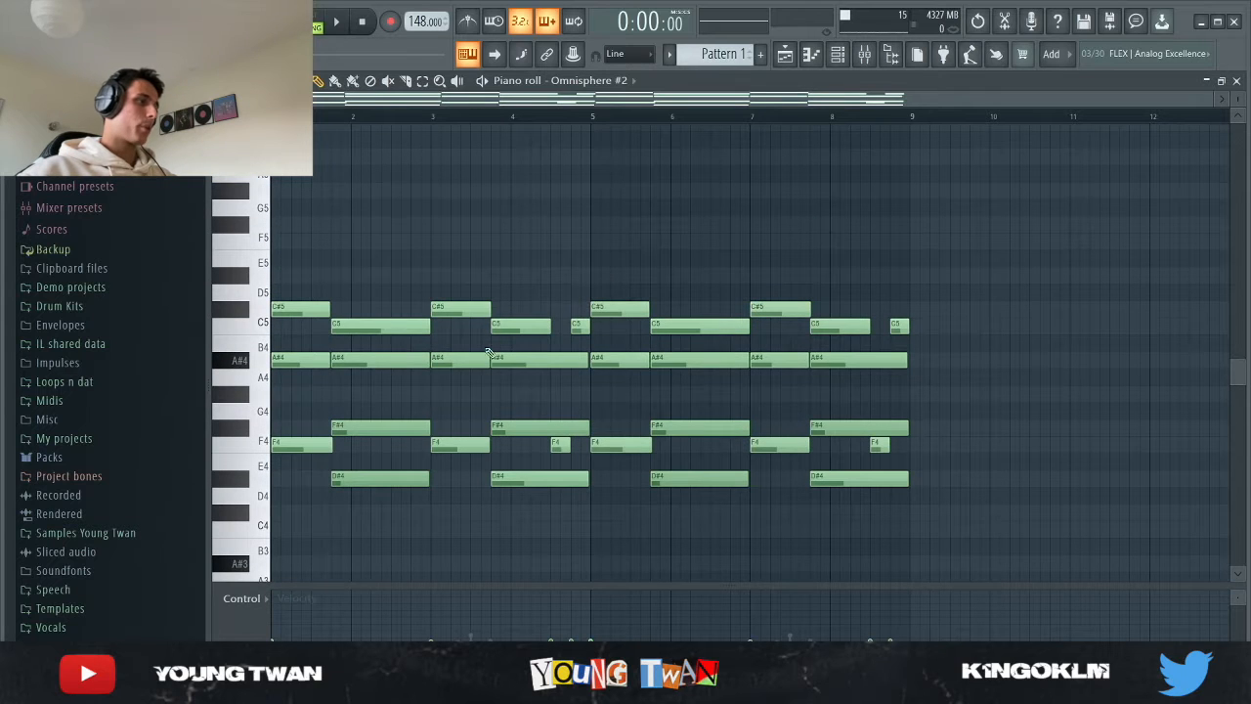
key(space)
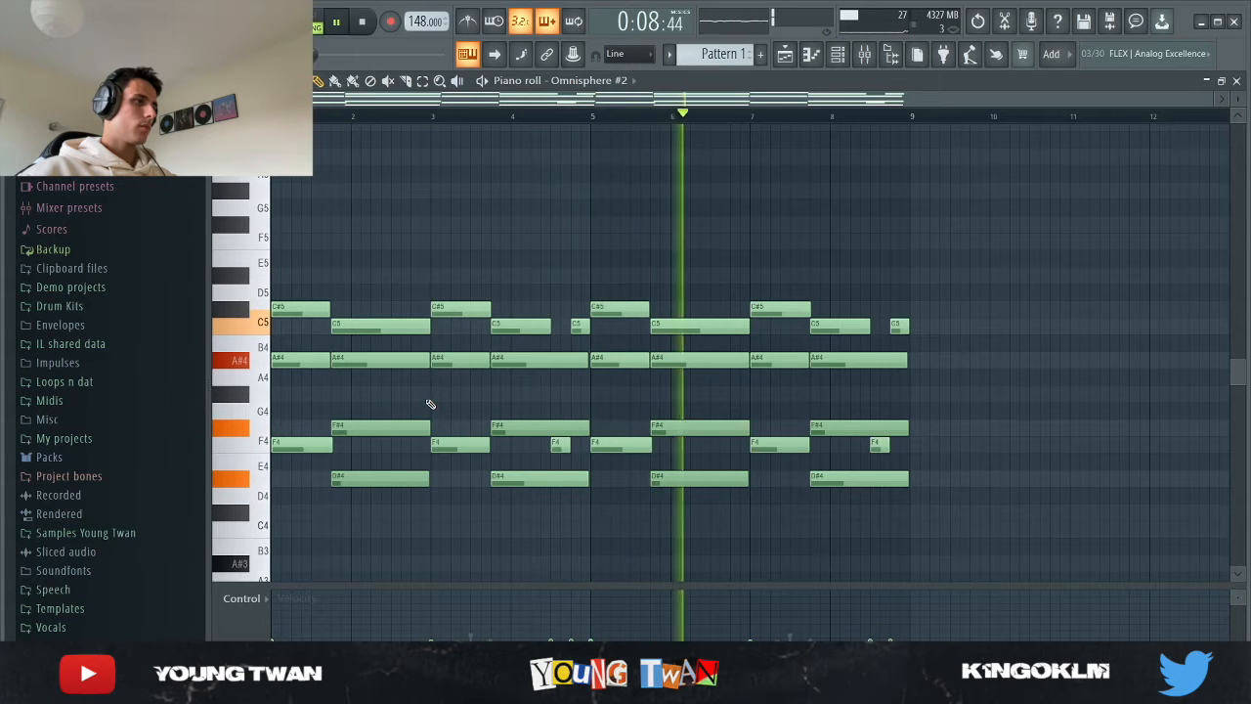
key(space)
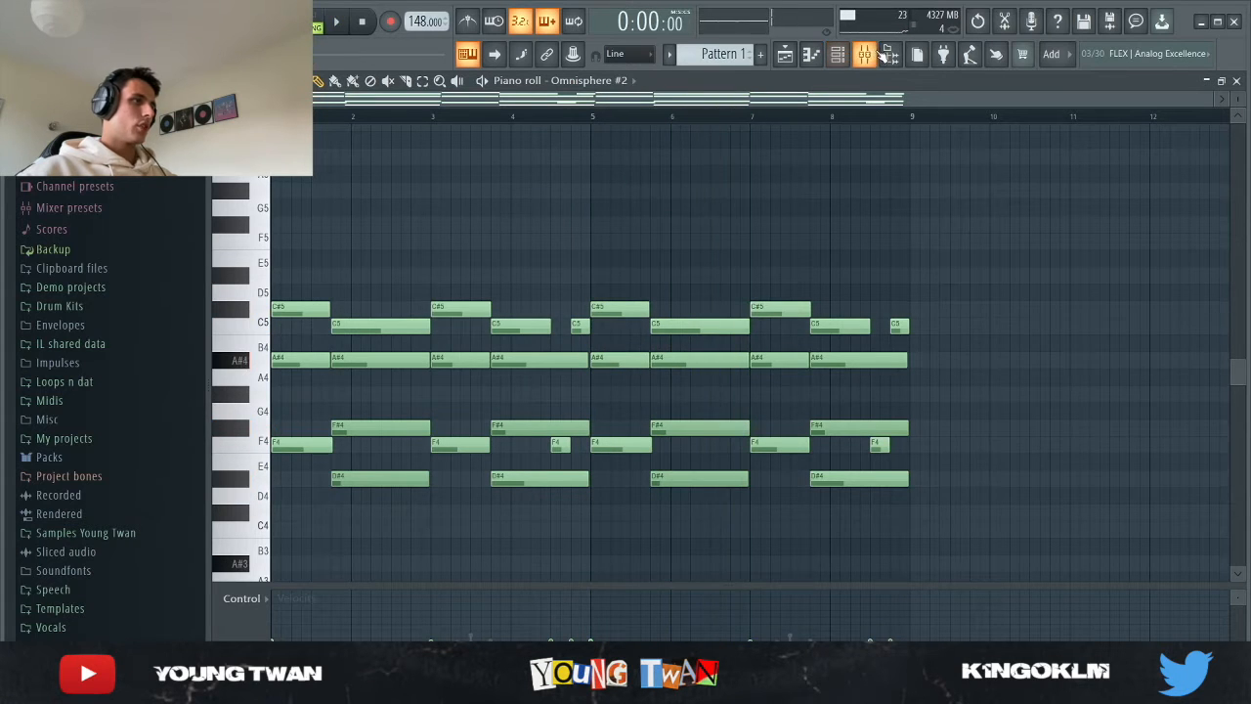
Step: Enable the effects on mixer Insert 1 and play the Omnisphere #2 chords through them
click(864, 54)
click(367, 629)
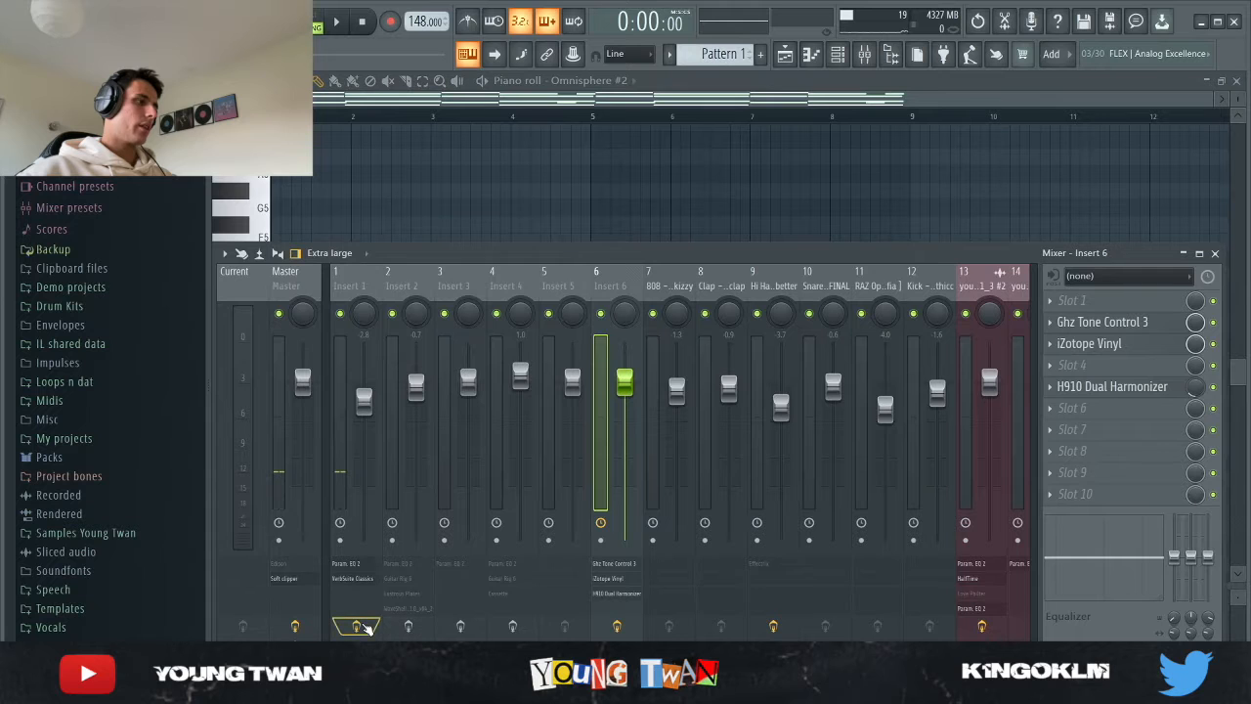
click(532, 169)
key(space)
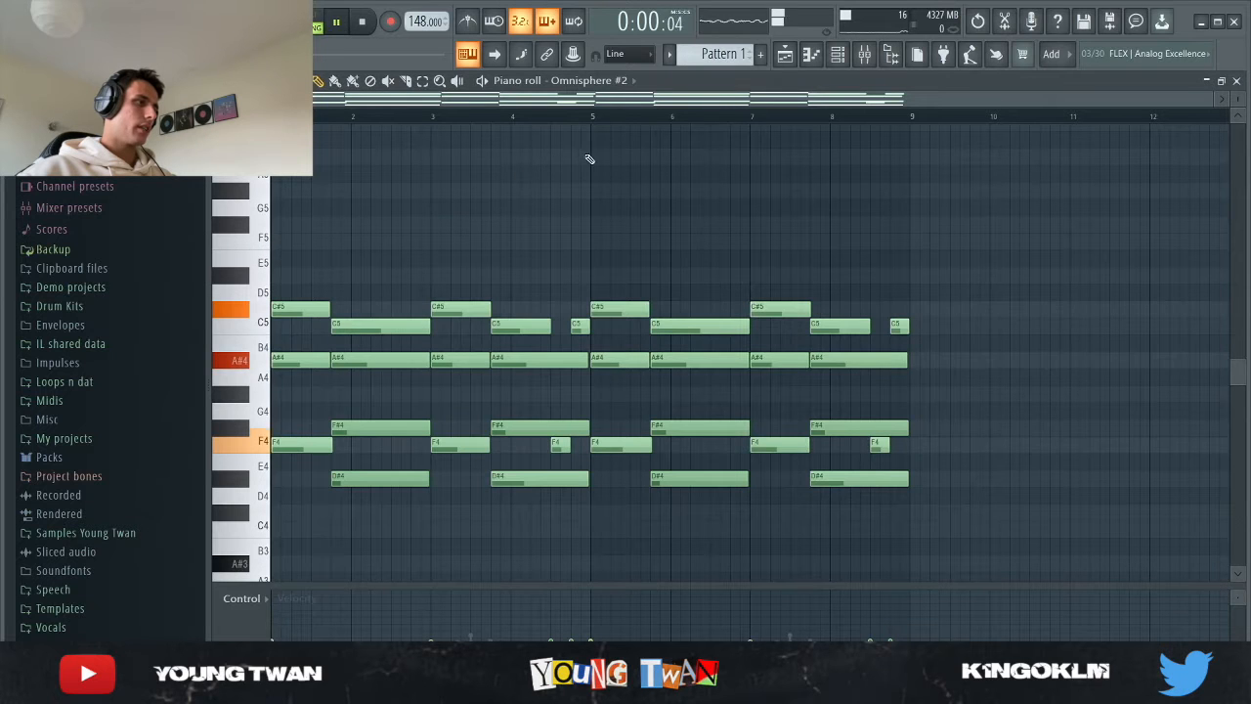
key(space)
Step: Inspect the settings of Fruity parametric EQ 2 and VerbSuite Classics on mixer Insert 1, then return to the piano roll
click(864, 53)
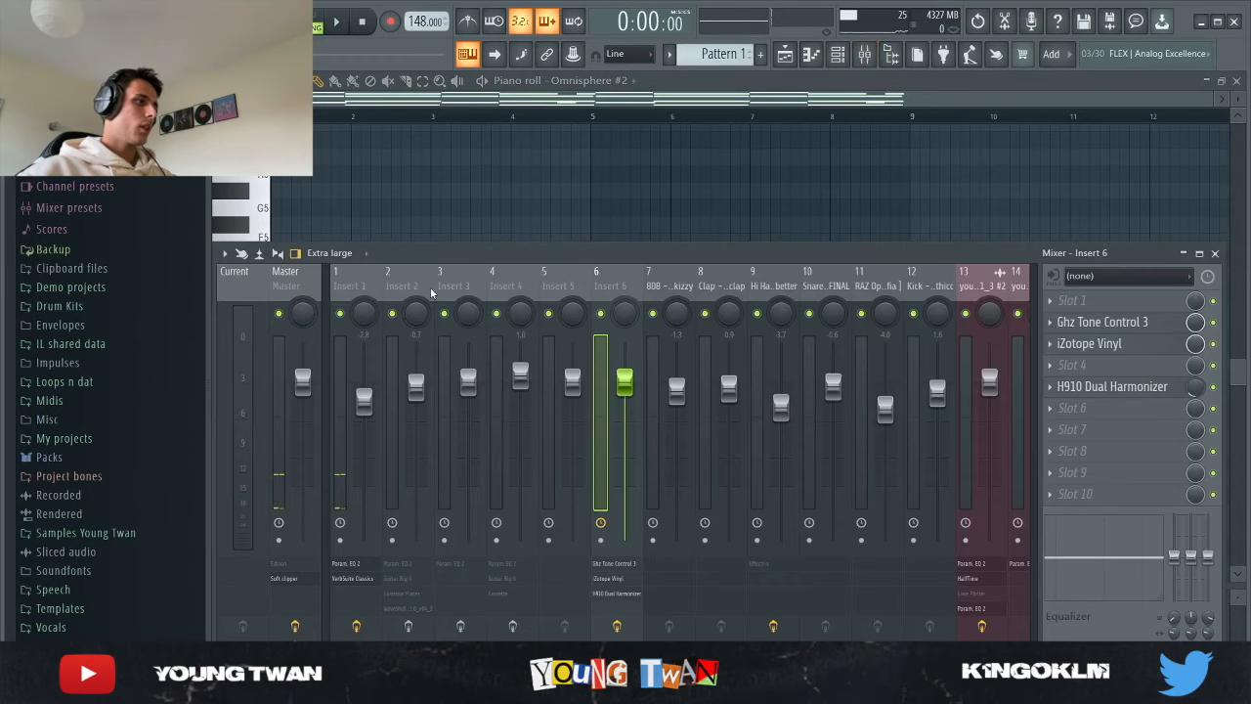
click(354, 286)
click(1105, 300)
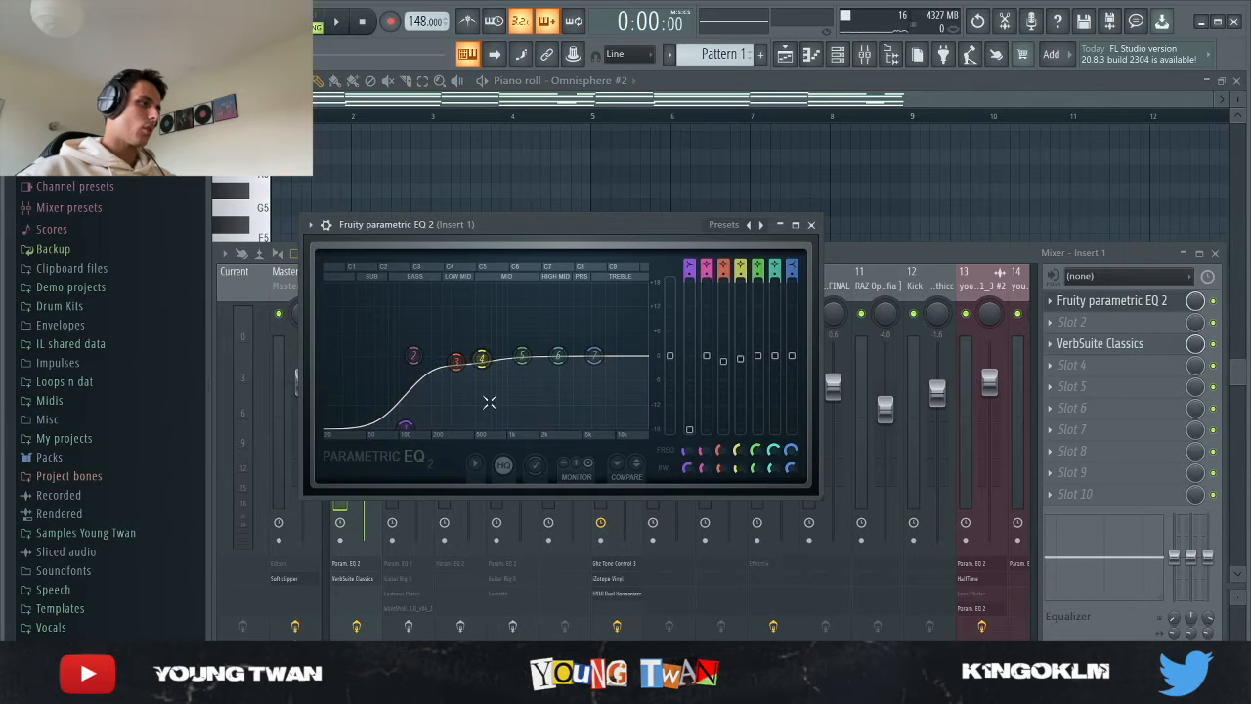
click(811, 224)
click(1105, 343)
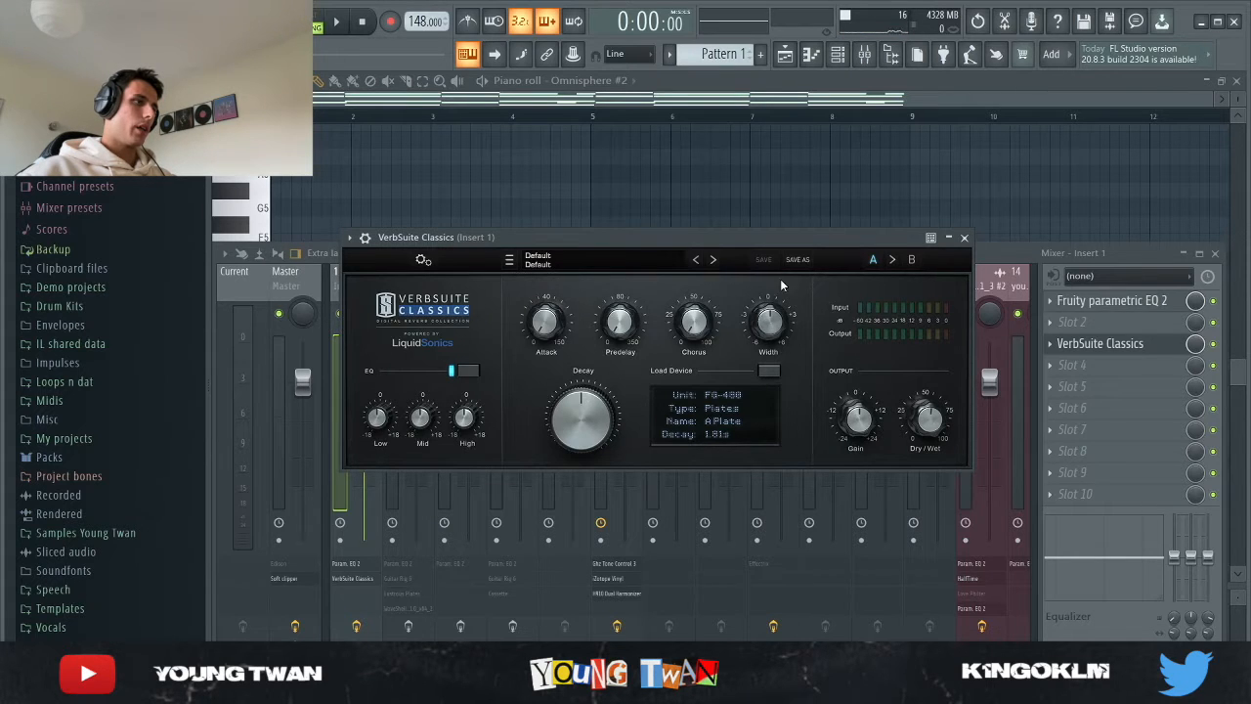
click(964, 238)
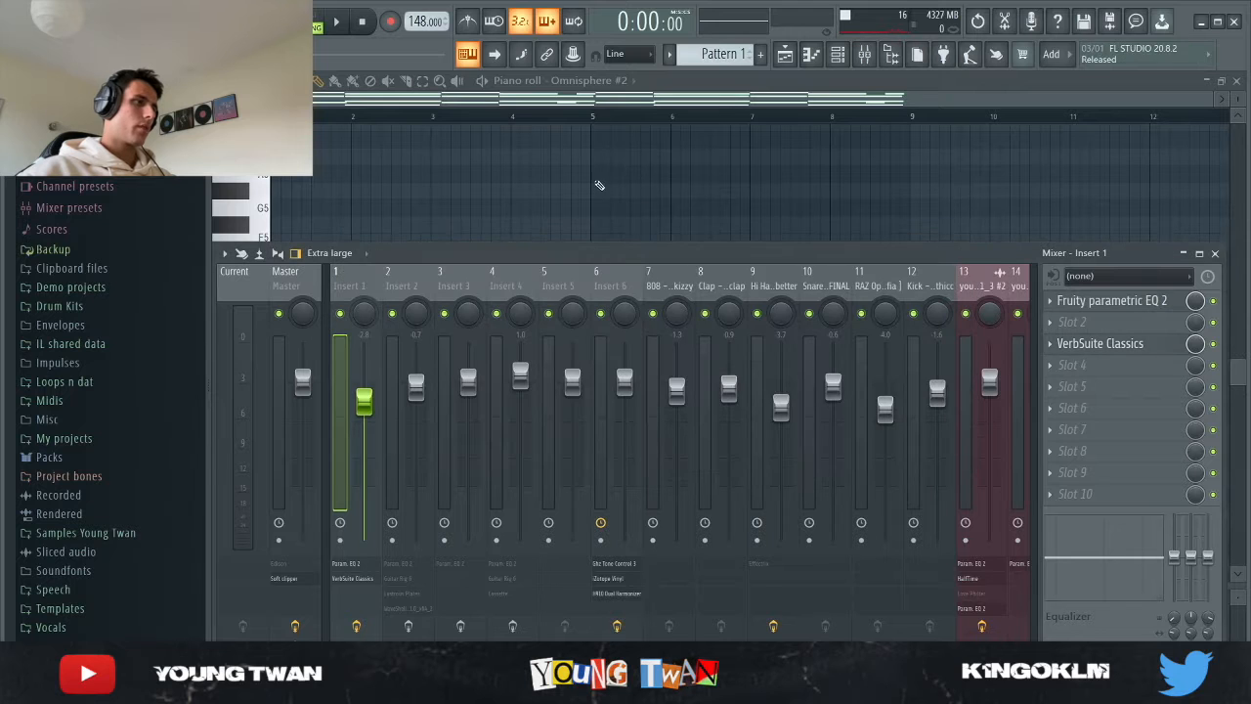
click(1112, 345)
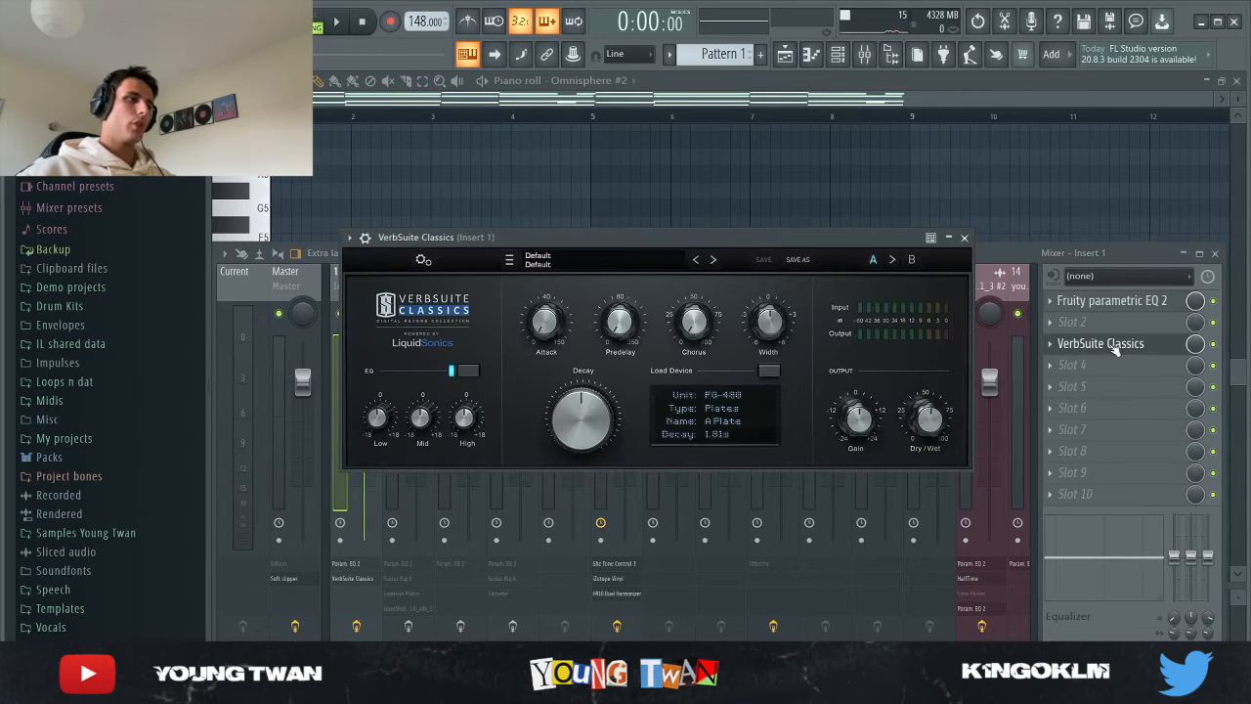
click(1108, 346)
click(630, 201)
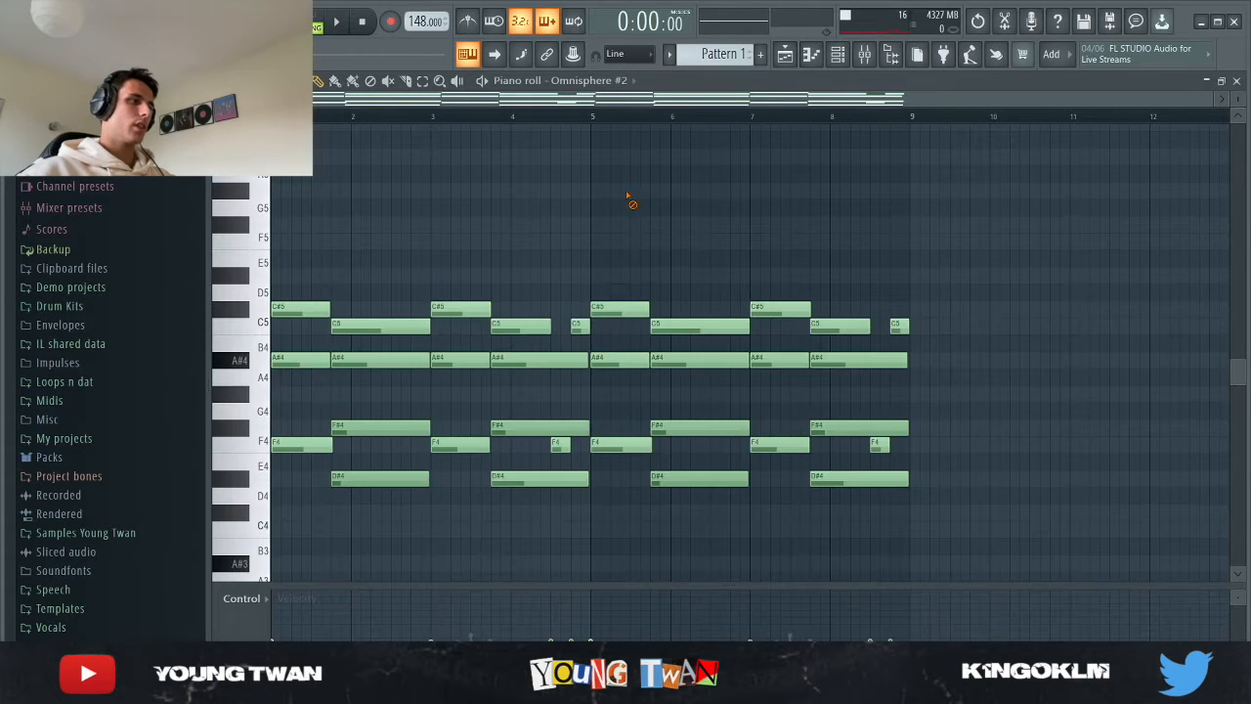
Step: Open the Omnisphere channel's BELL - 666 patch, examine its FX page and its A and B layers, and close it
click(844, 62)
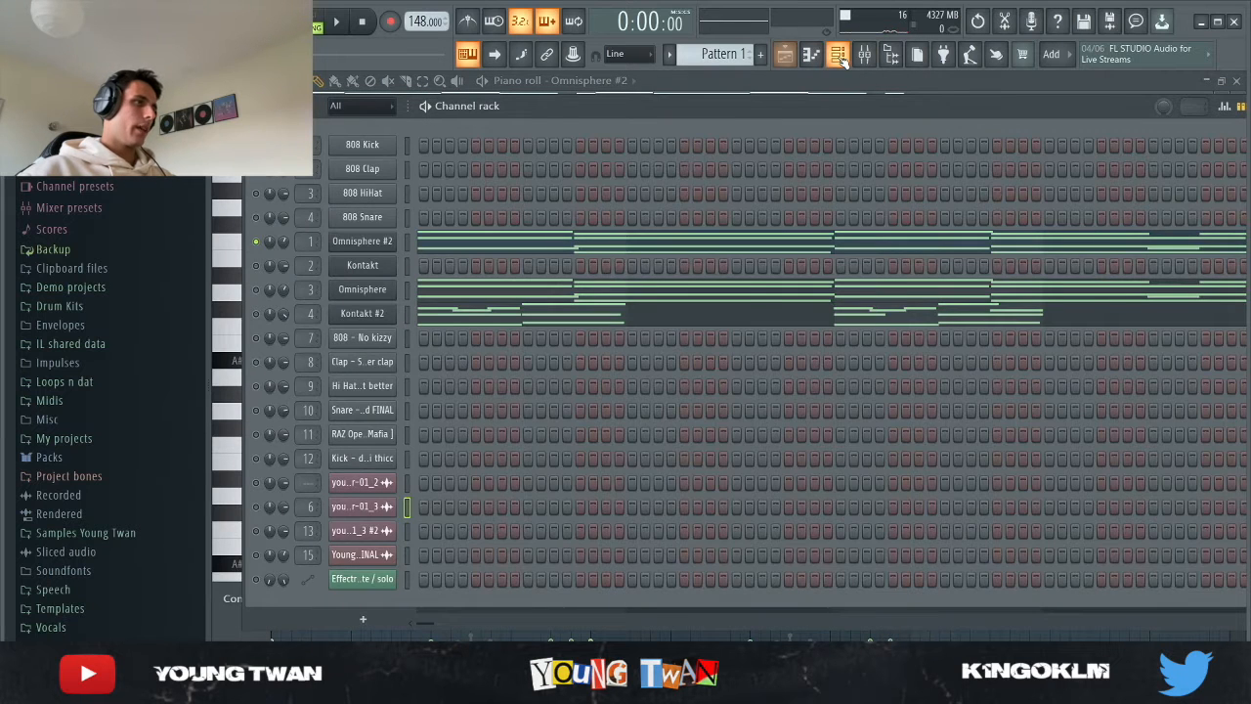
click(840, 65)
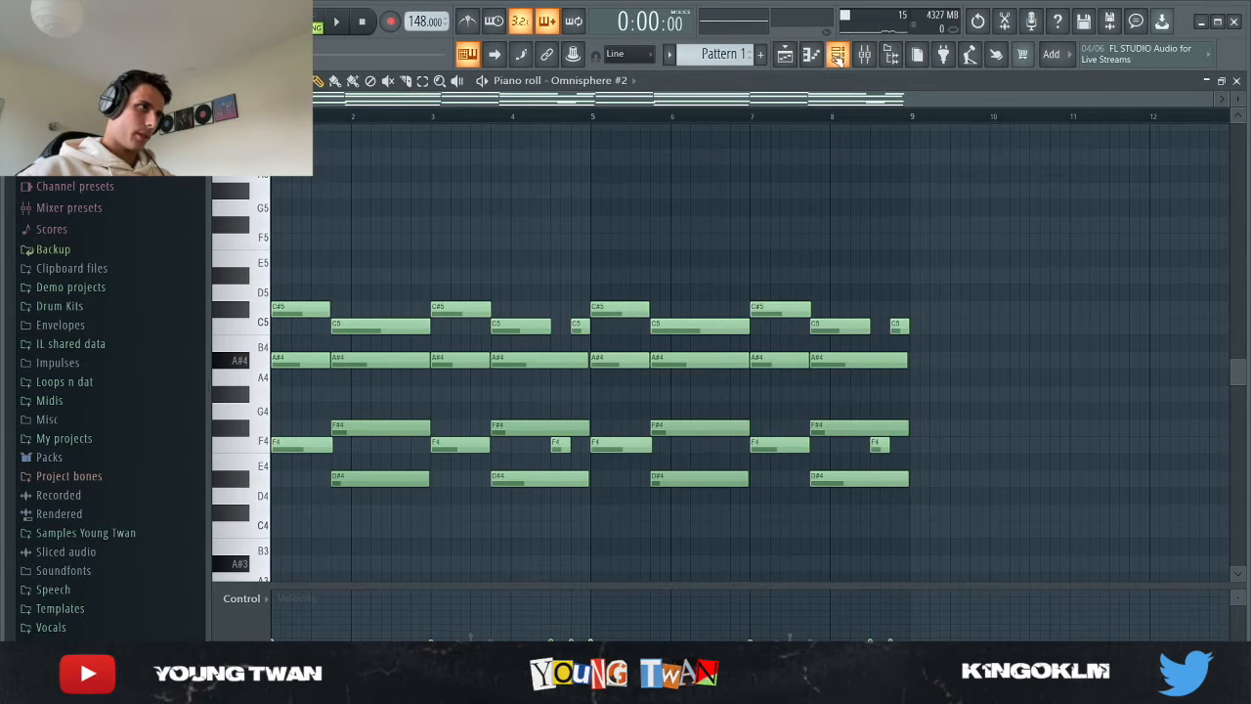
click(838, 57)
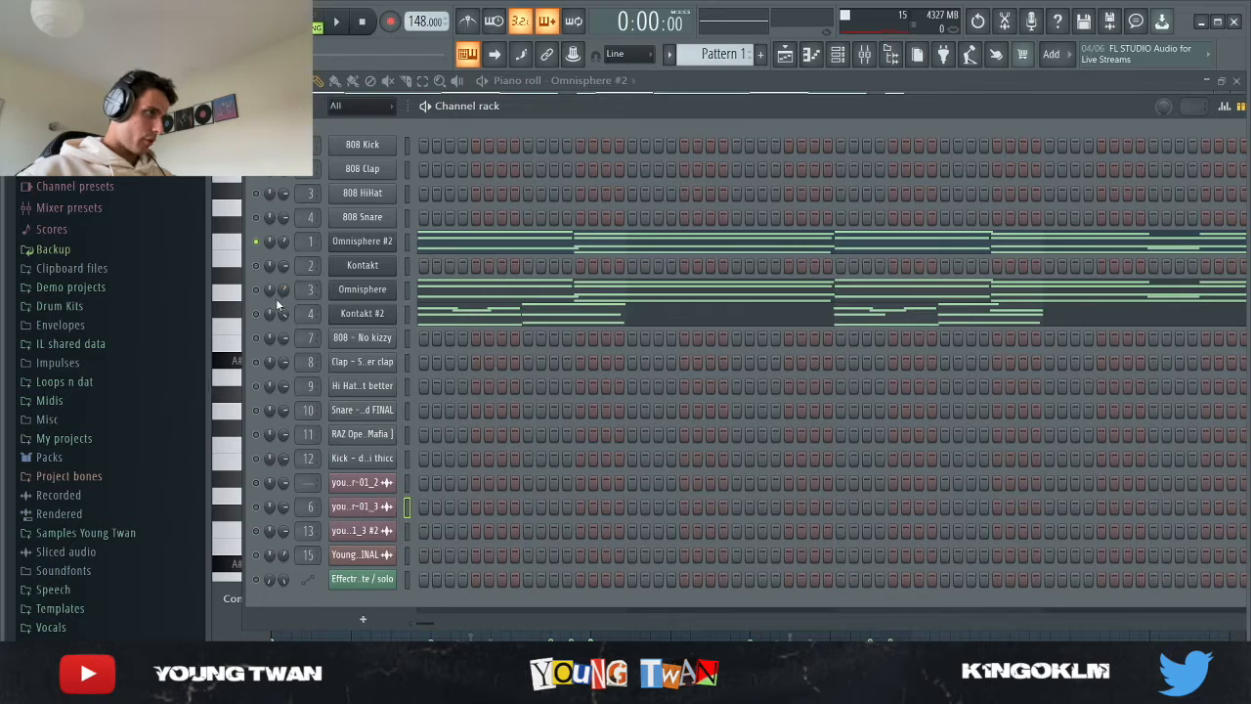
click(375, 293)
mouse_move(611, 109)
mouse_down()
mouse_move(761, 106)
mouse_move(619, 103)
mouse_up()
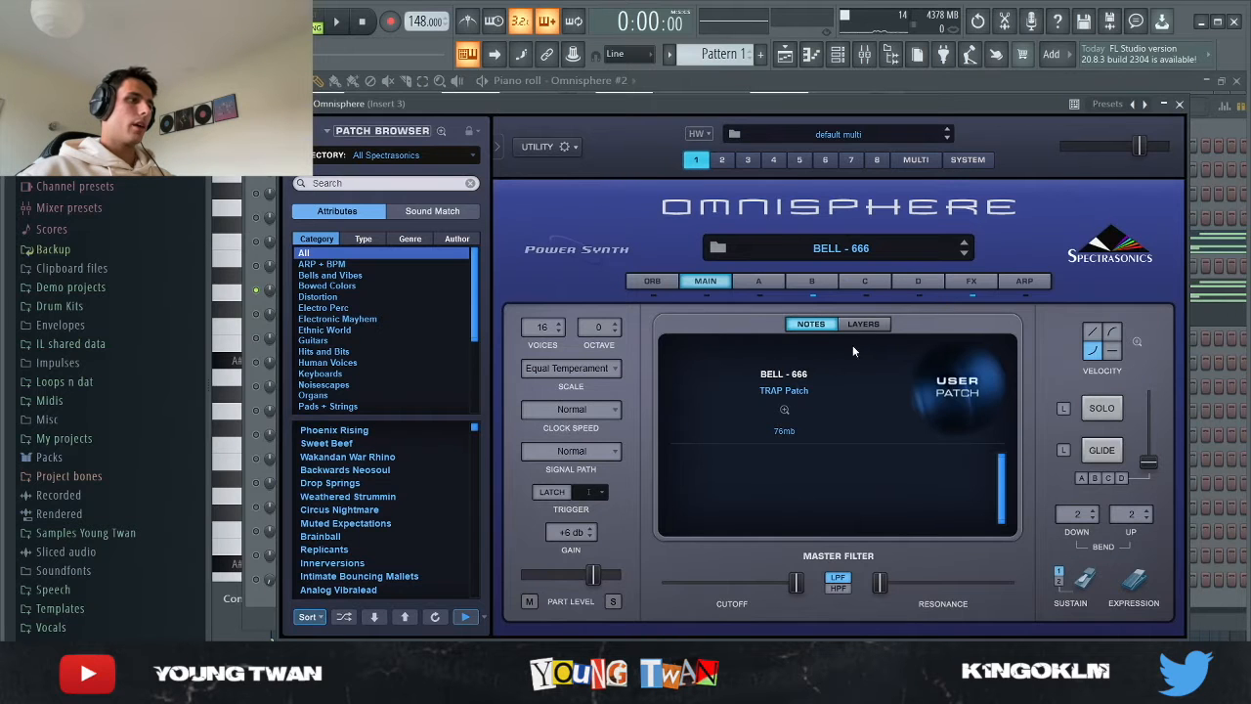
click(971, 281)
click(760, 281)
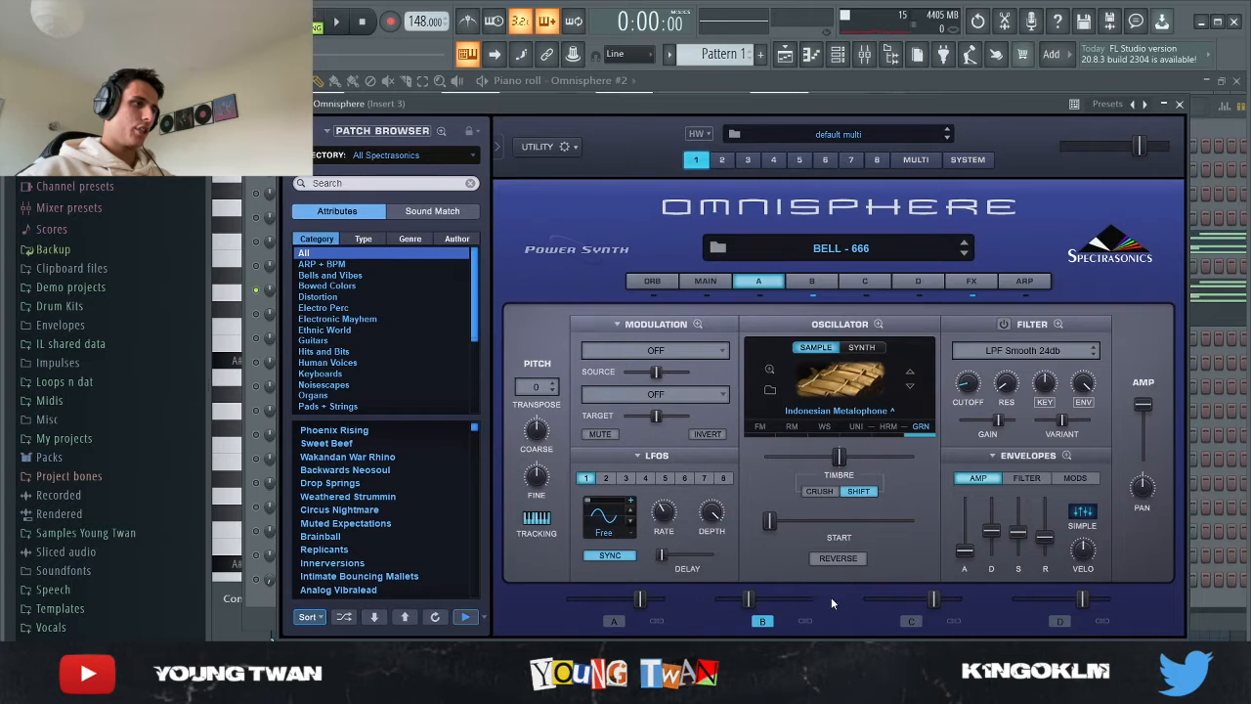
click(812, 281)
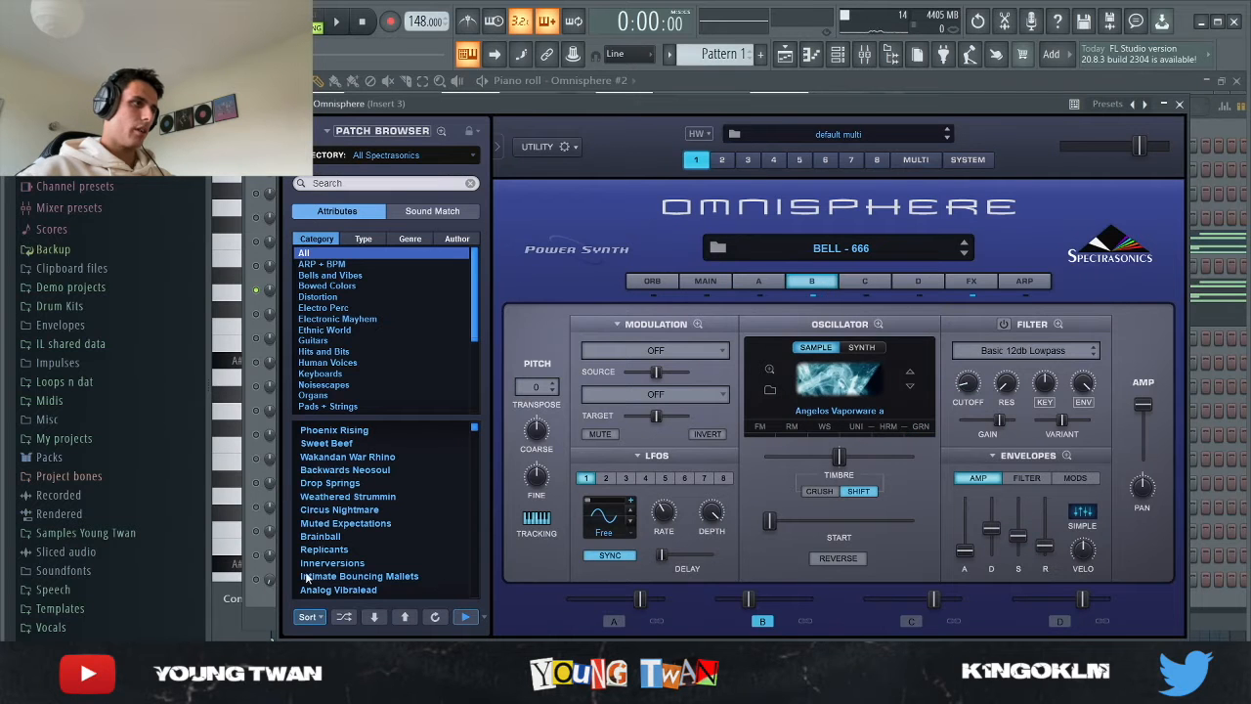
key(Escape)
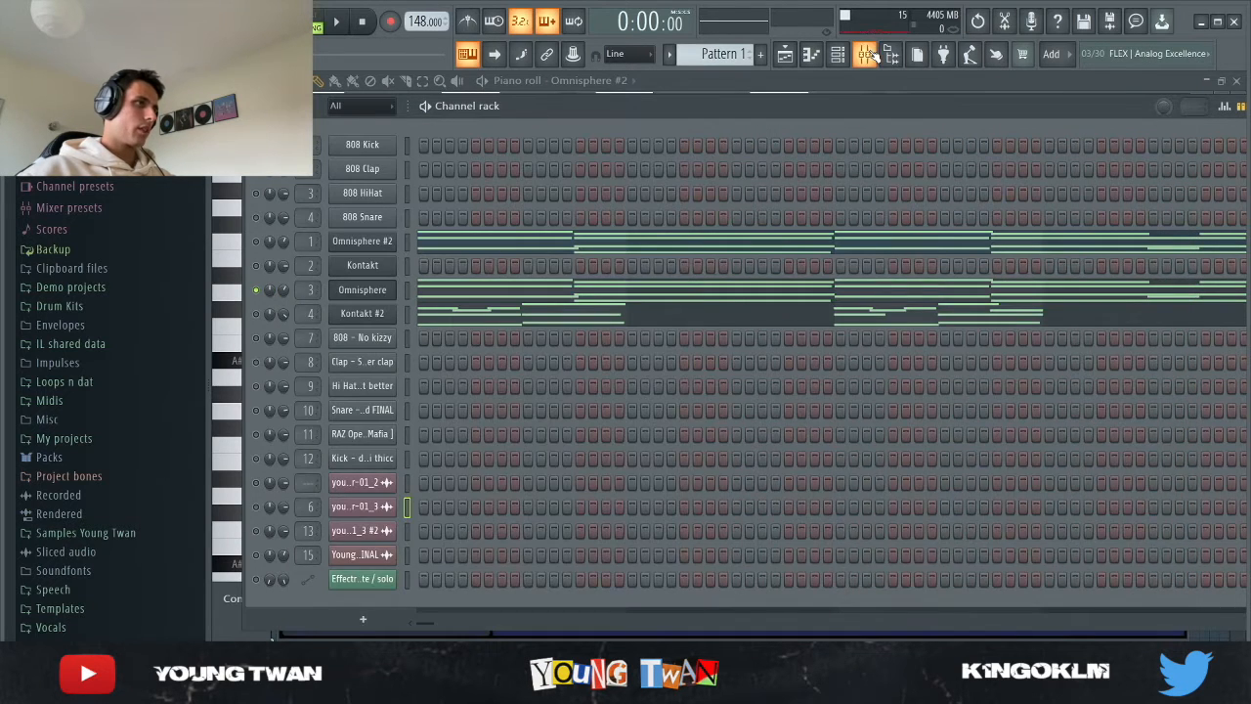
Step: Open the Omnisphere channel's bell notes in the piano roll and play them back briefly
key(F9)
click(537, 122)
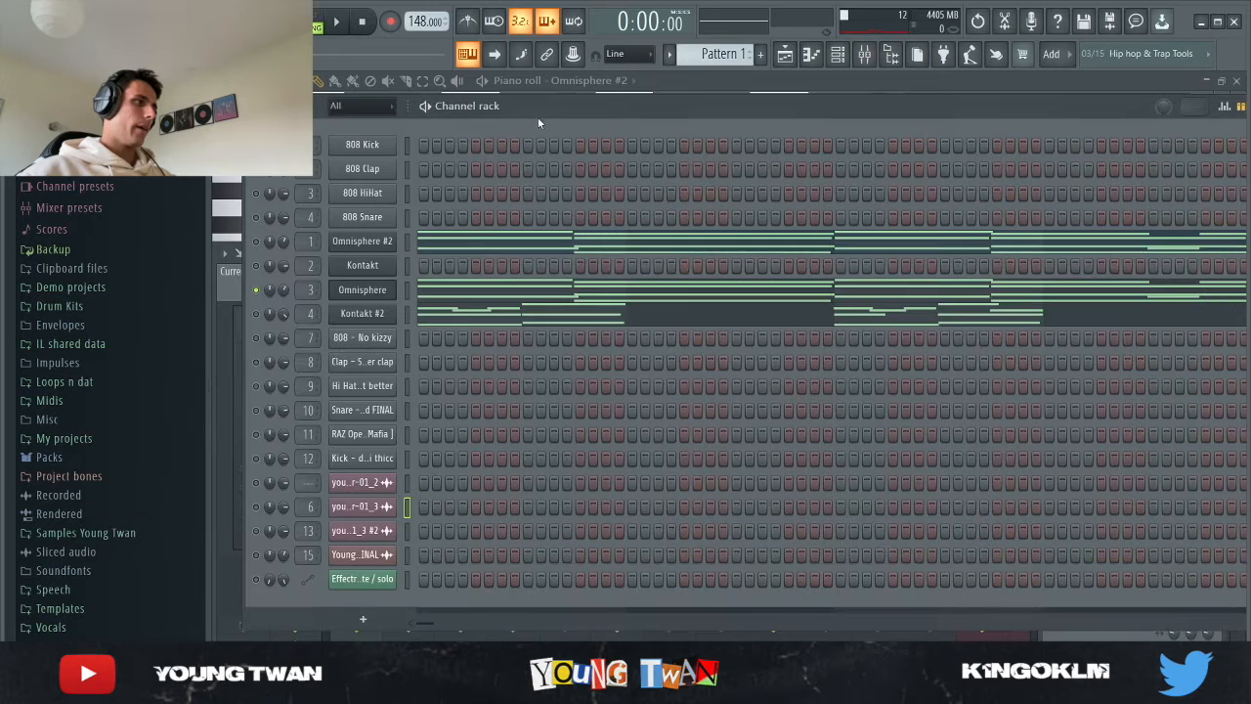
click(443, 296)
key(space)
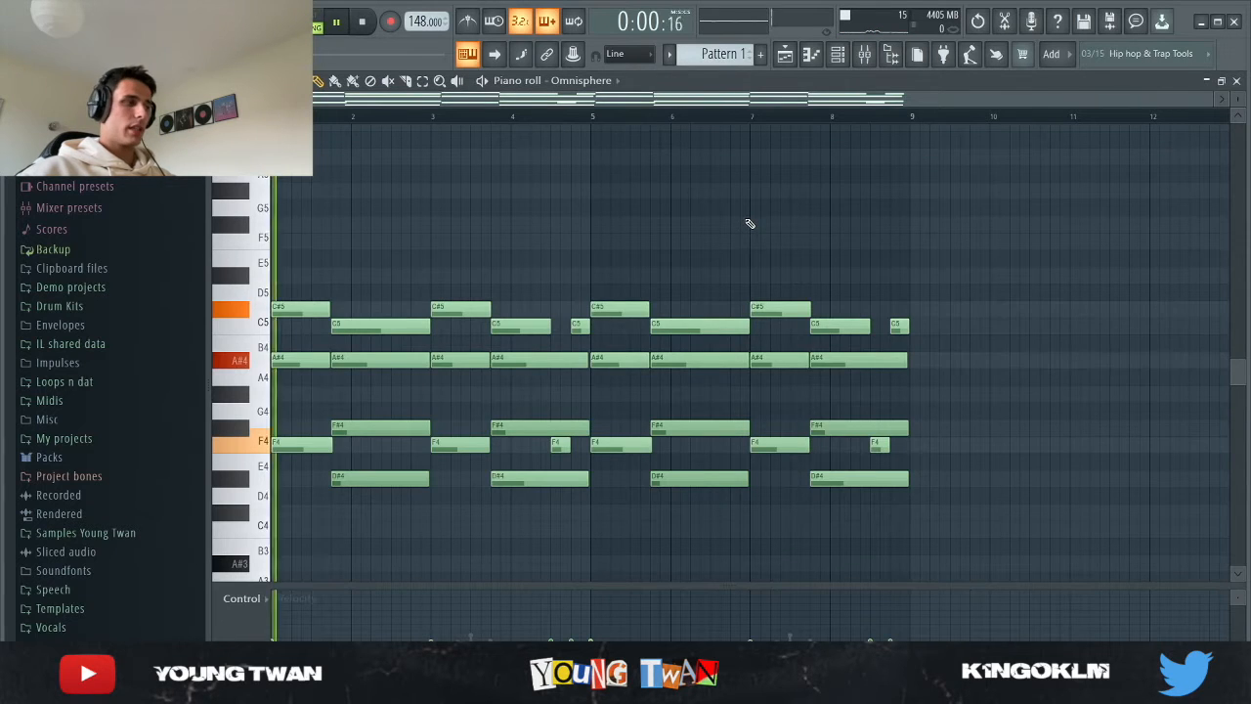
key(space)
Step: Check in the channel rack which mixer insert the Omnisphere bell channel is routed to
click(866, 56)
click(392, 279)
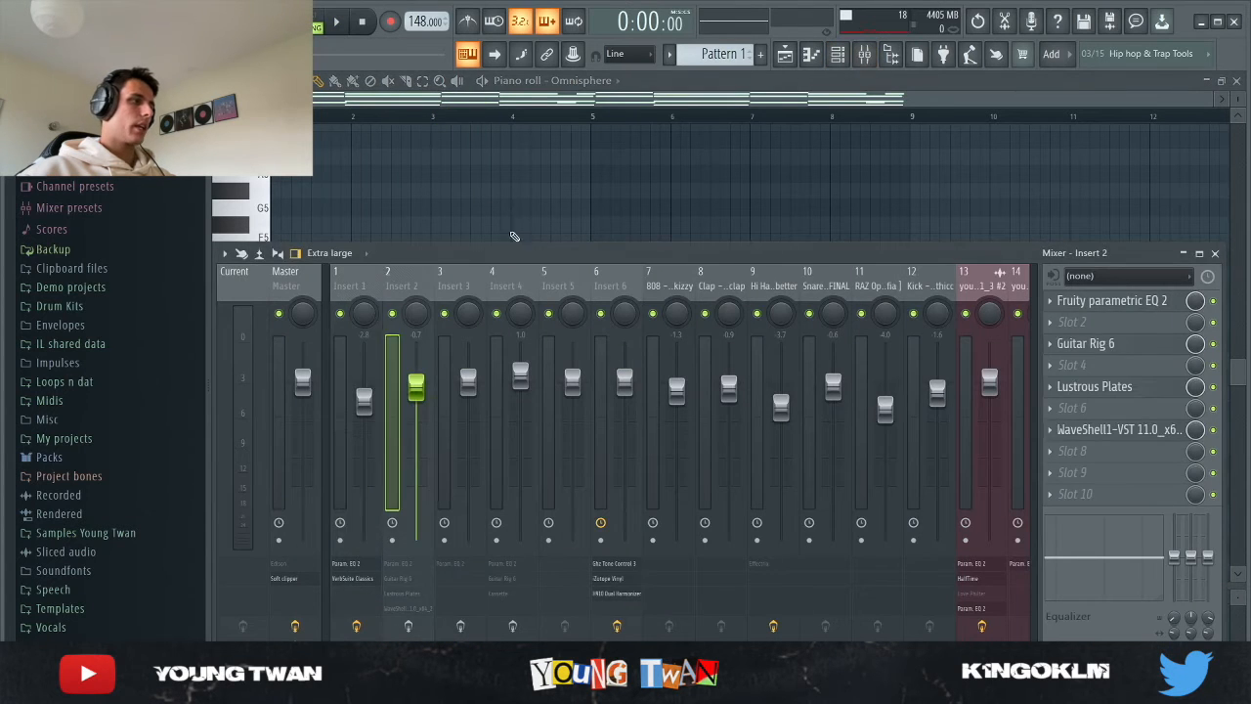
click(866, 55)
click(838, 56)
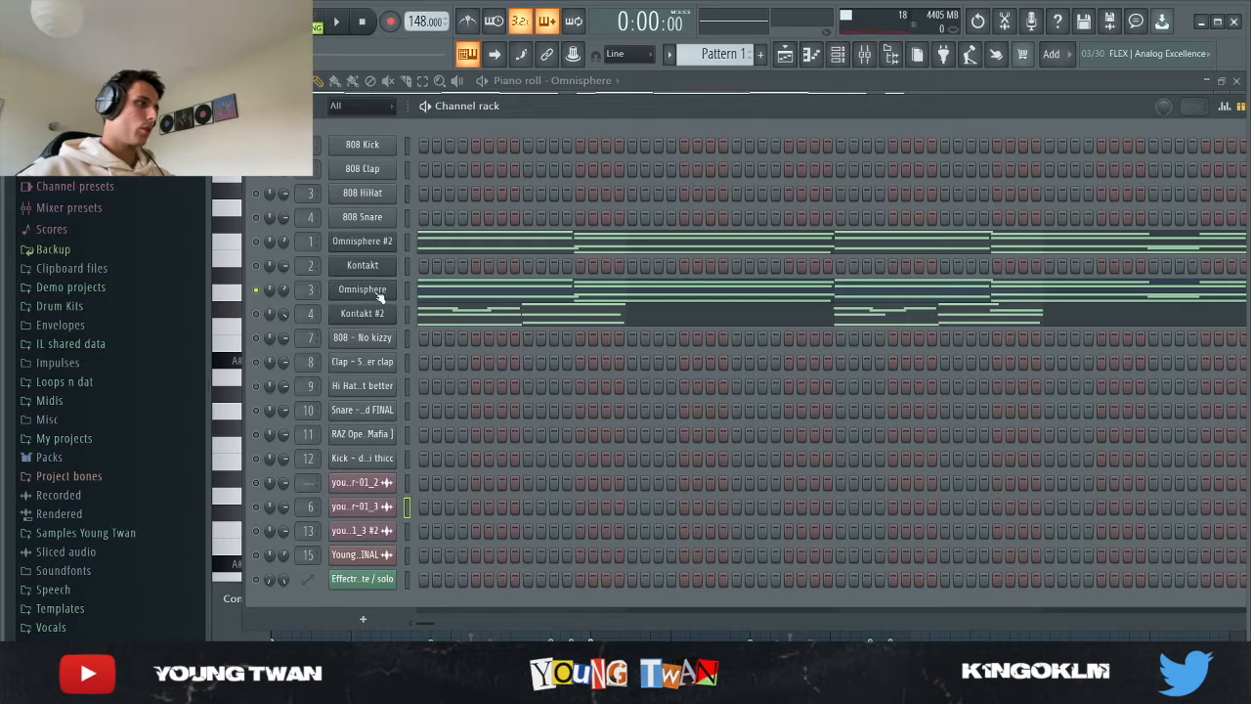
click(443, 292)
click(491, 293)
Step: Enable the effects on mixer Insert 3 and open its Fruity parametric EQ 2
click(865, 56)
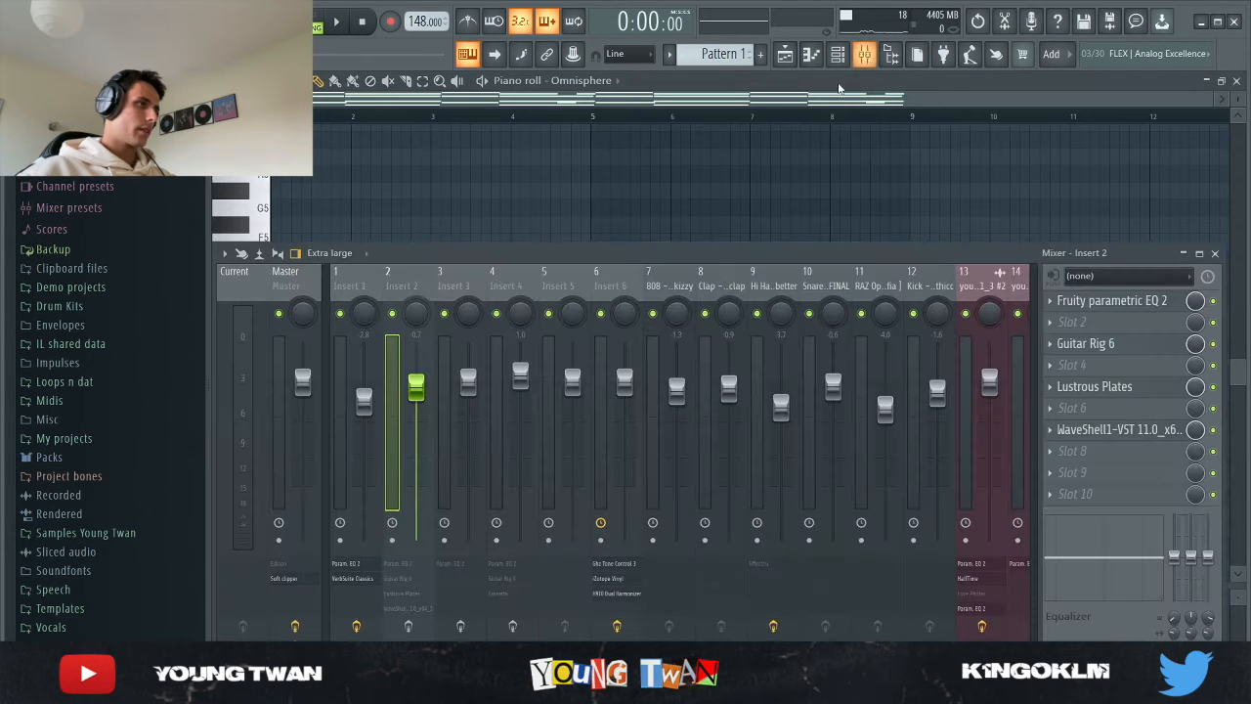
click(458, 293)
click(461, 627)
click(1125, 300)
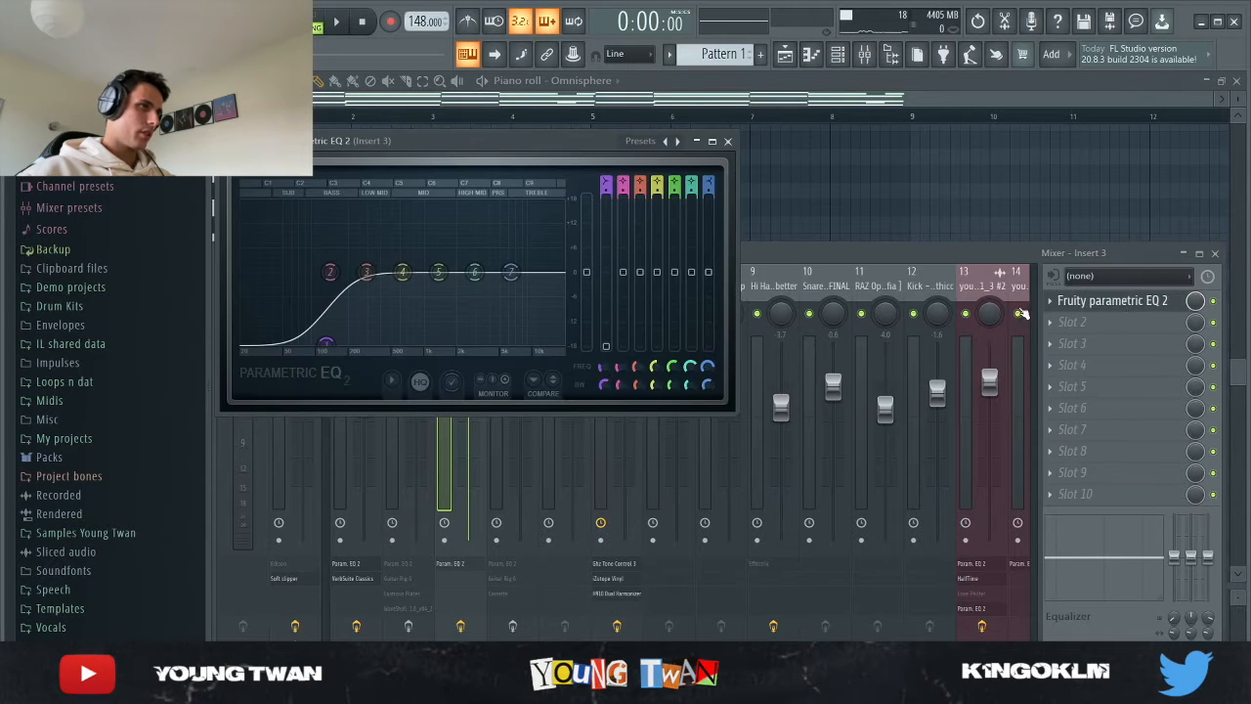
Step: Close Insert 3's parametric EQ and the mixer, and bring up the channel rack
click(729, 141)
click(865, 56)
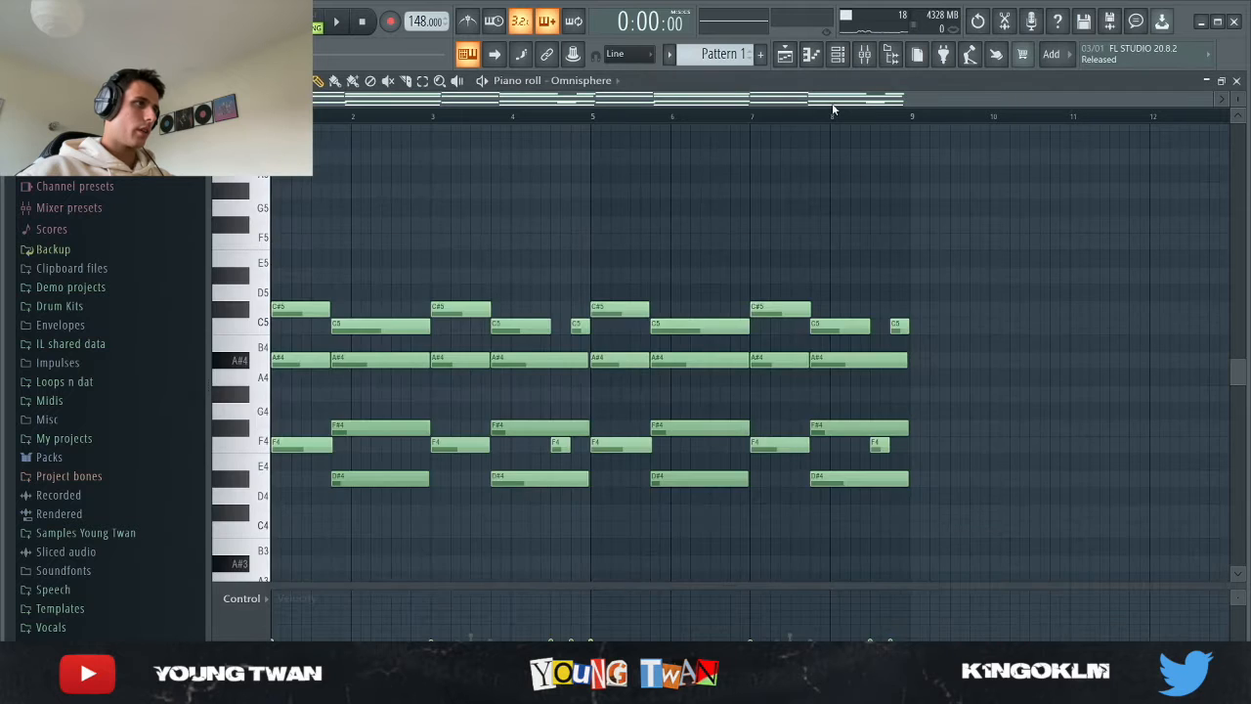
click(838, 55)
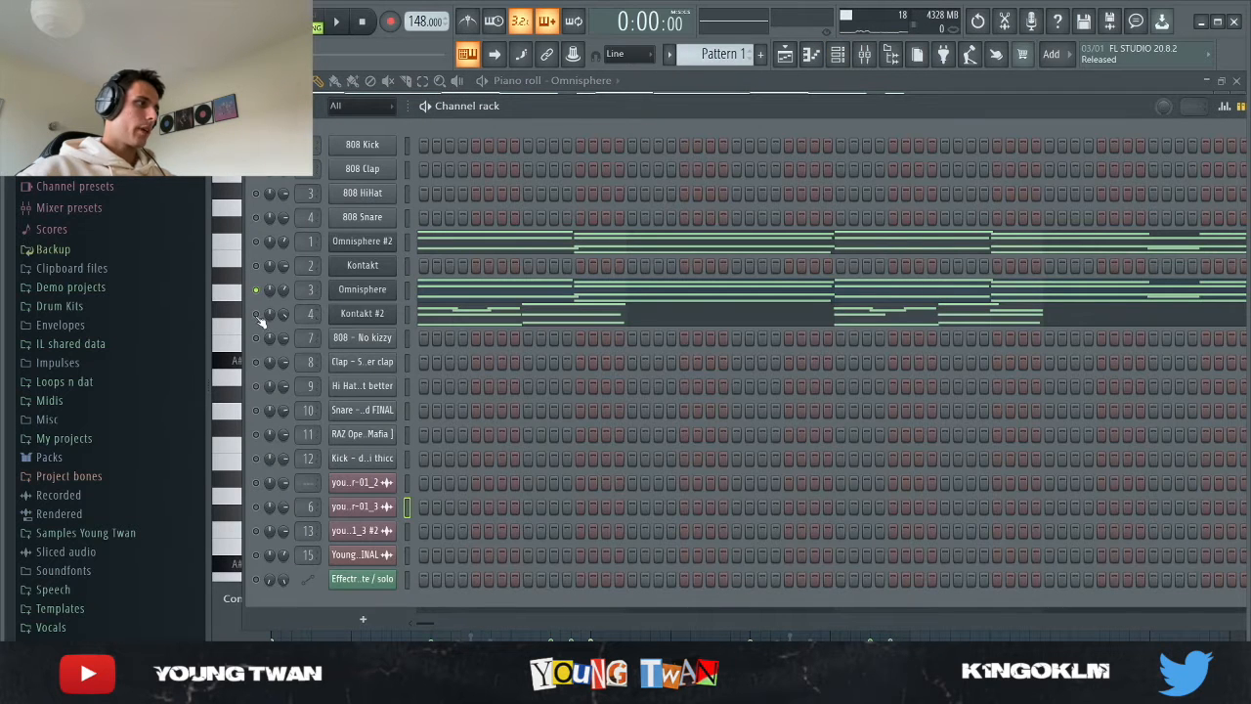
Step: Open the Kontakt #2 channel's Flute Legato patch, examine its Woodwind Solo controls, and close it
click(375, 316)
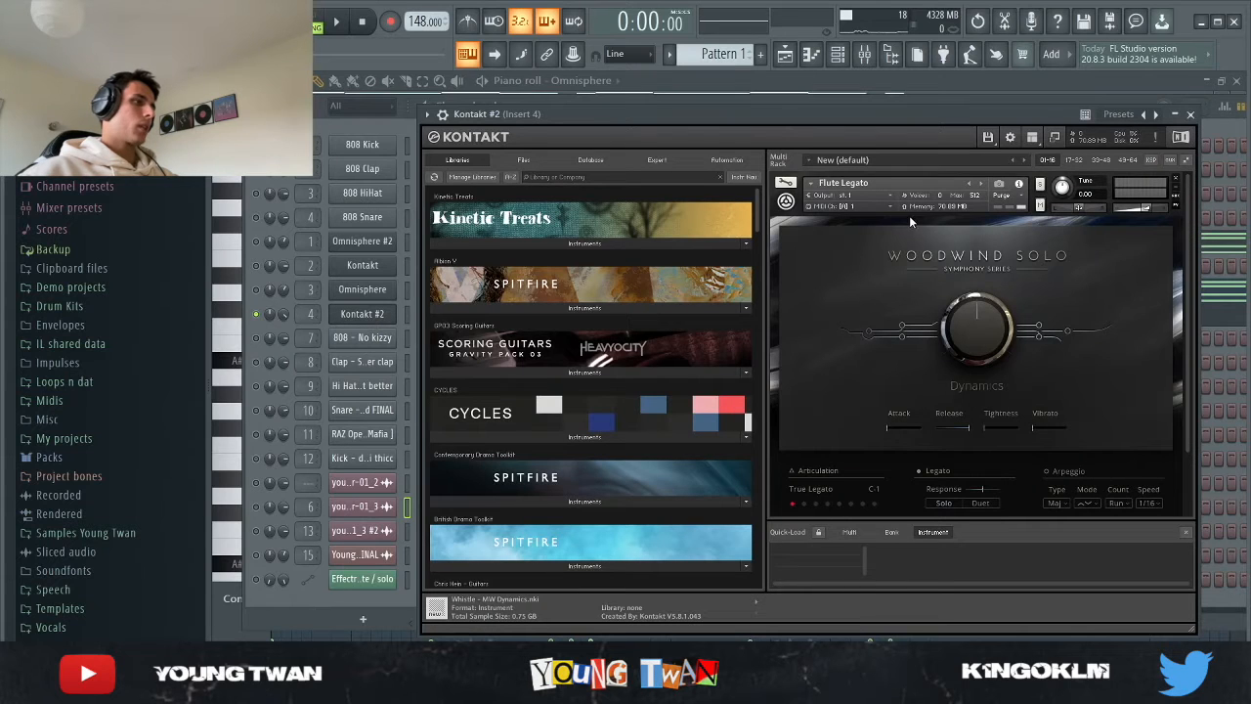
scroll(1132, 276, down, 3)
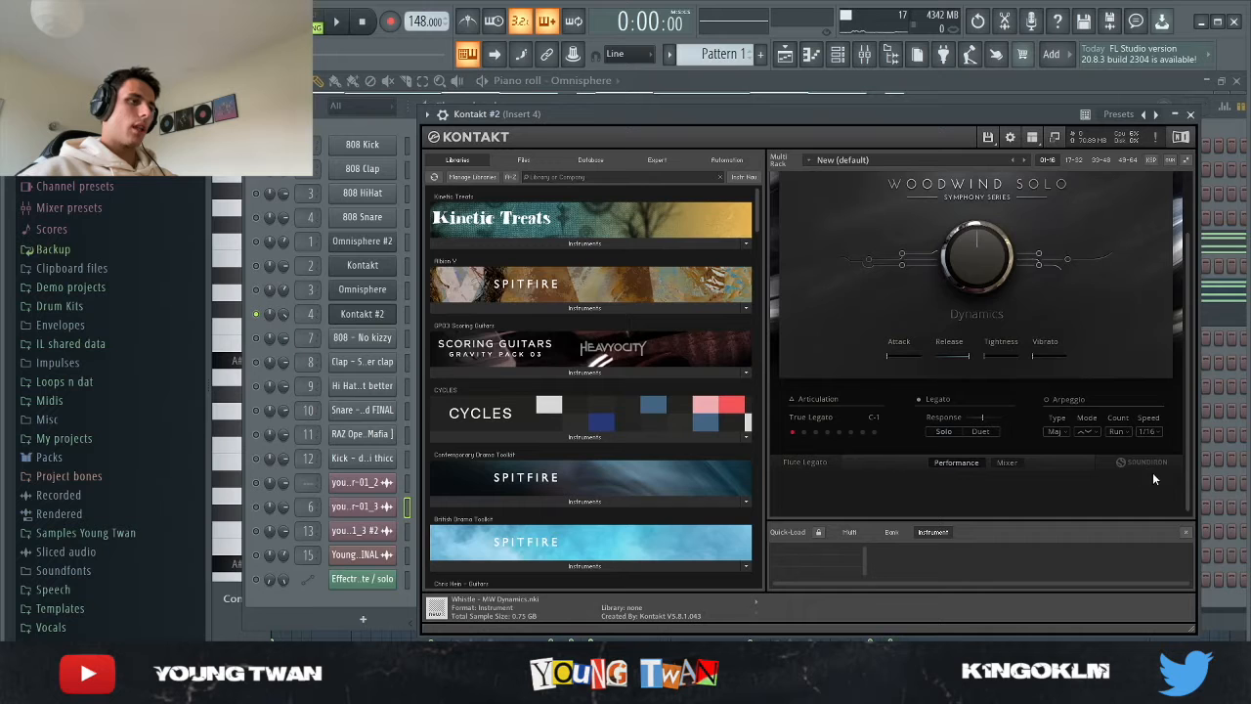
scroll(1137, 309, up, 3)
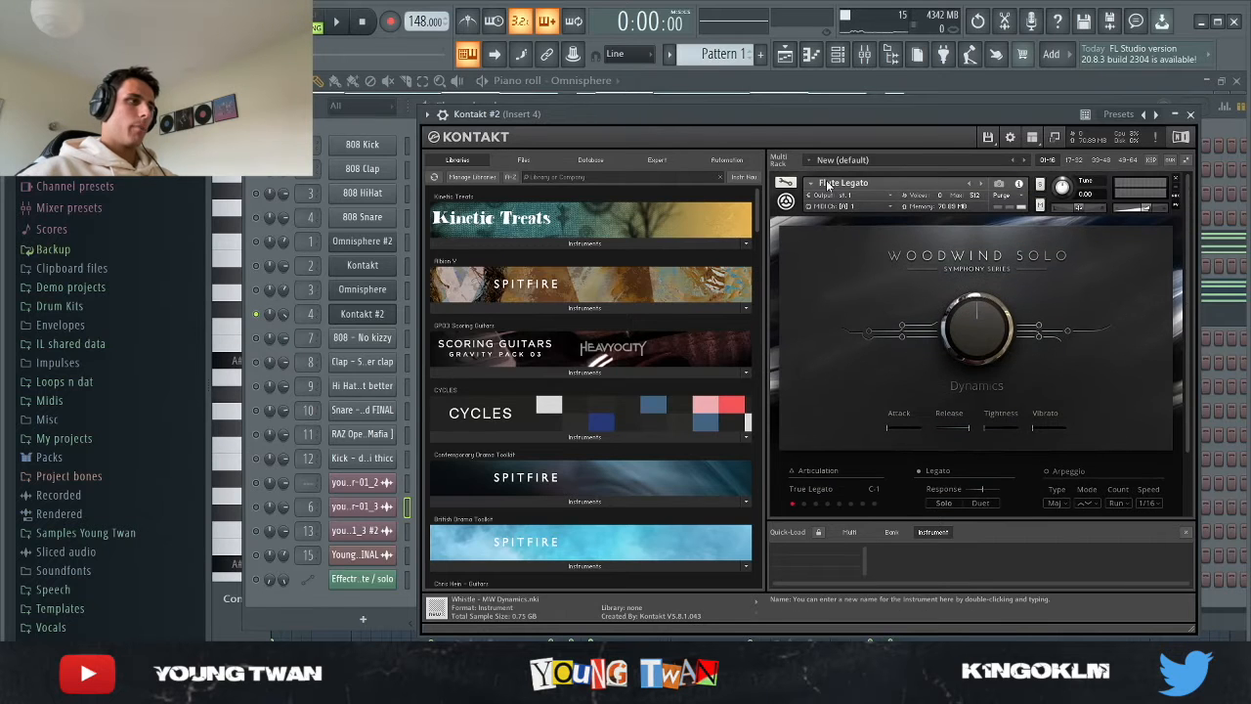
click(381, 329)
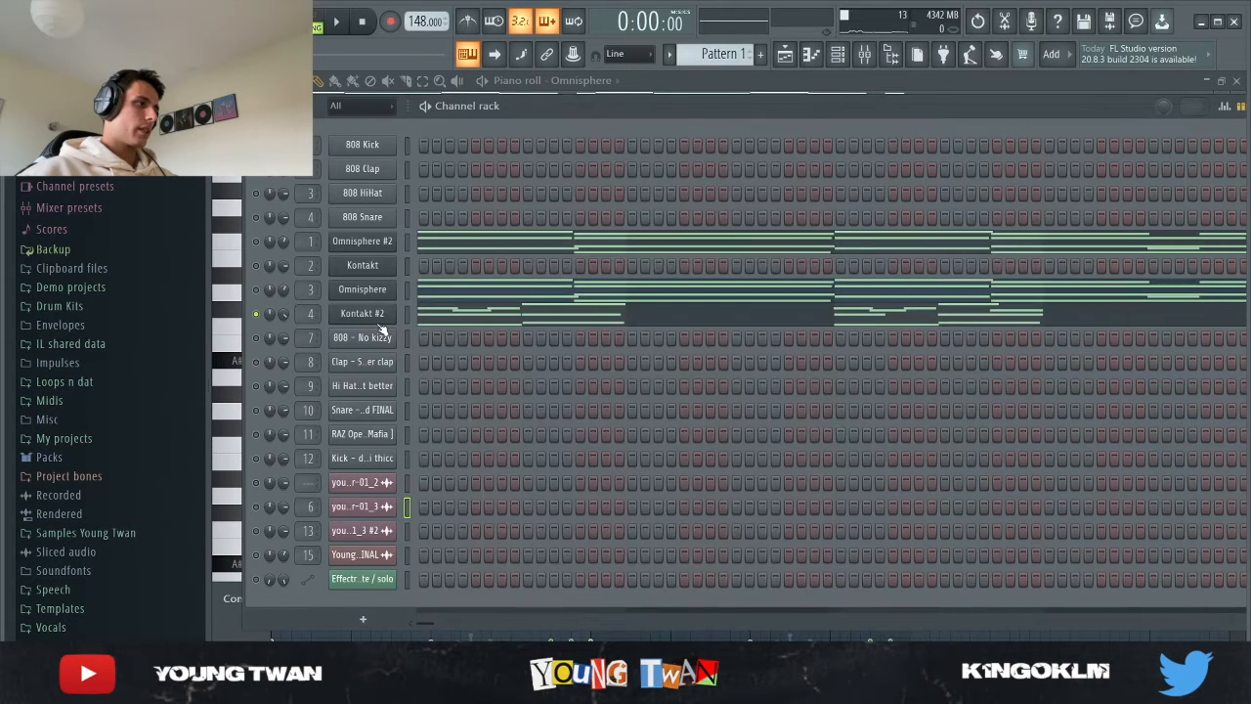
Step: Open the Kontakt #2 channel's flute notes in the piano roll and play them back
click(539, 315)
scroll(612, 332, up, 3)
scroll(447, 358, down, 3)
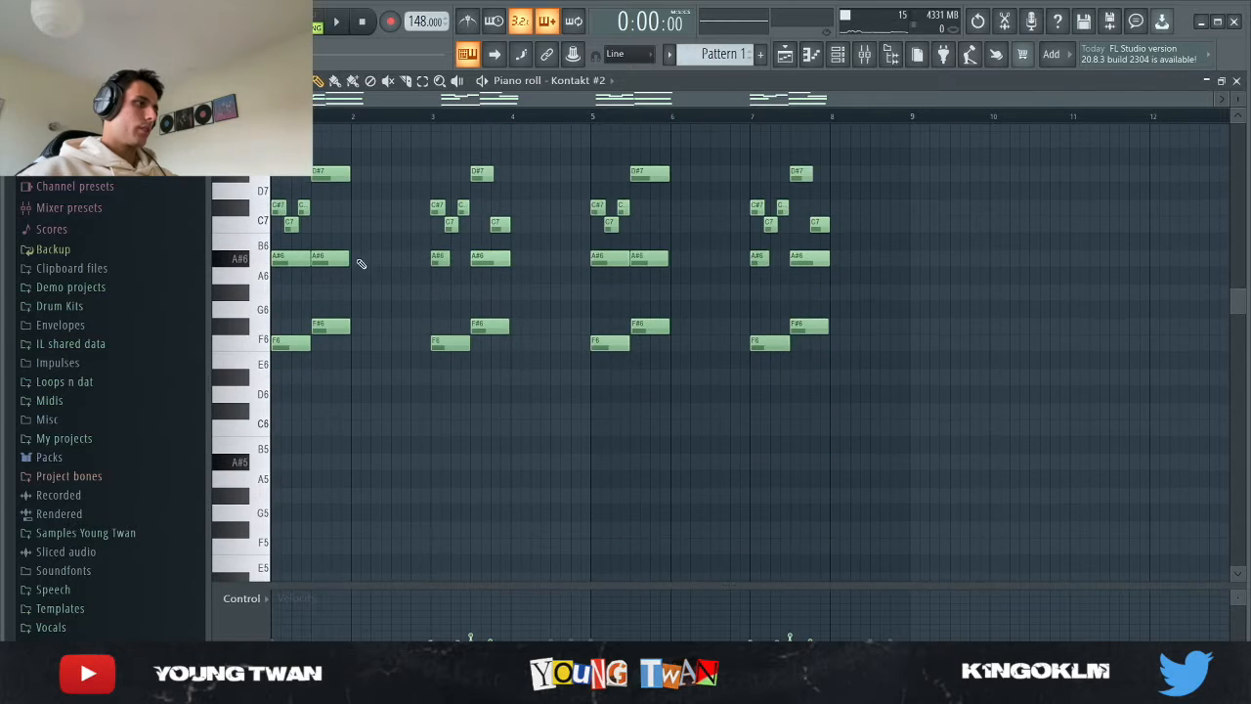
scroll(369, 293, up, 3)
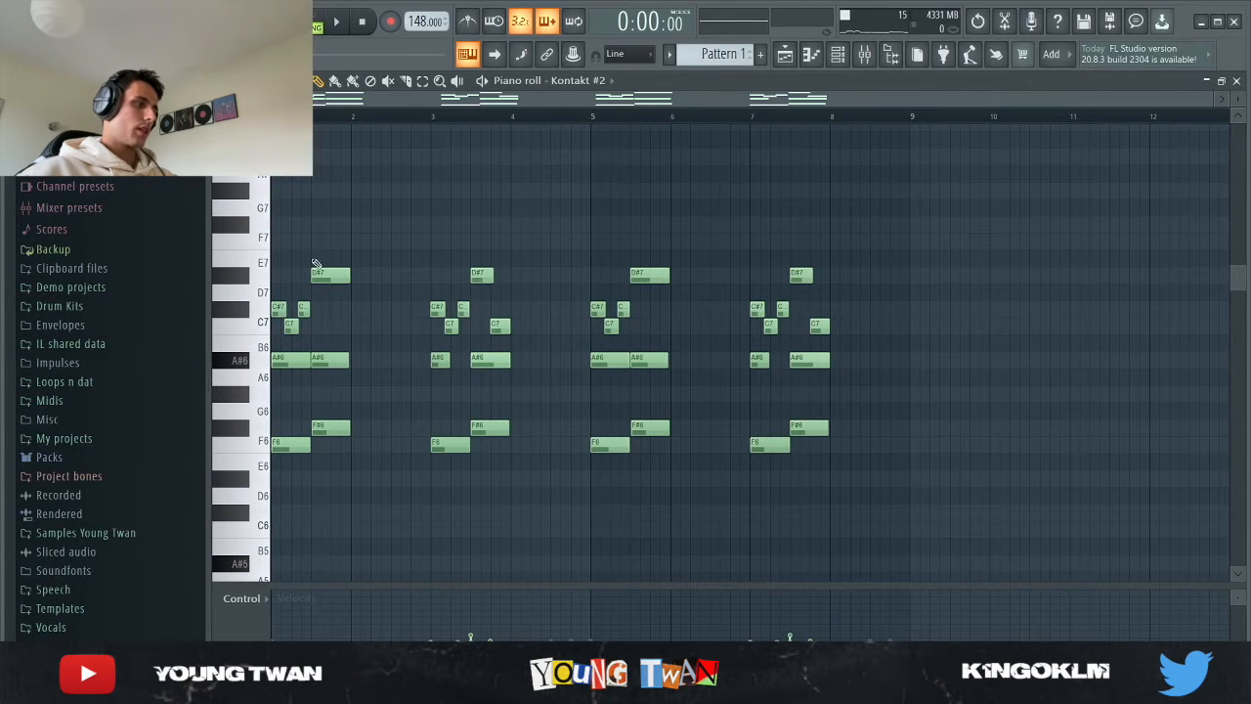
key(space)
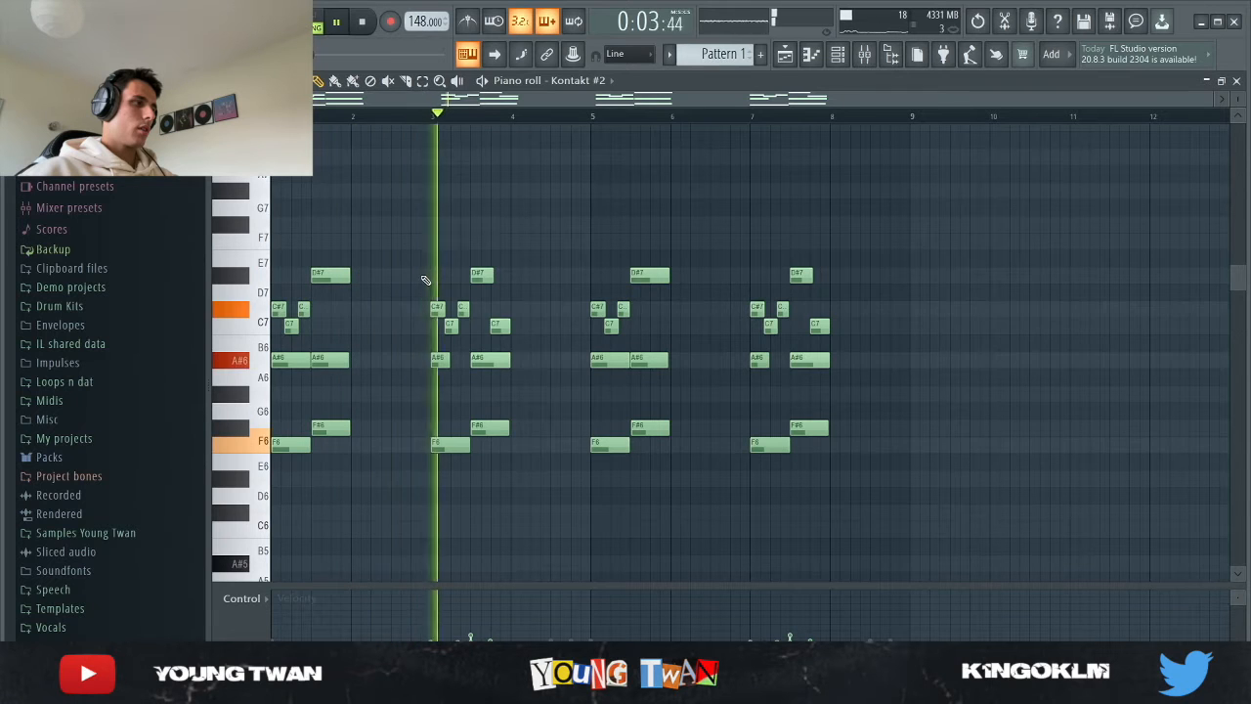
key(space)
Step: Check in the channel rack which mixer insert the Kontakt #2 channel is routed to, and return to the mixer
click(865, 55)
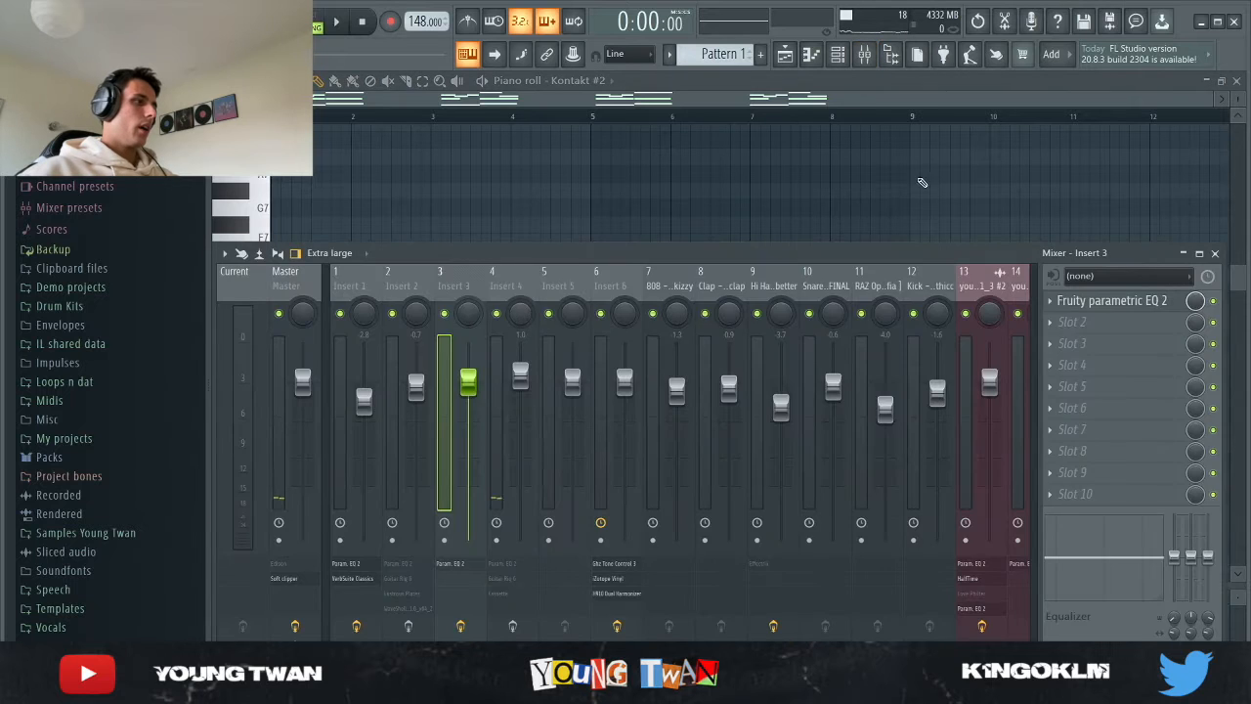
click(865, 55)
click(838, 54)
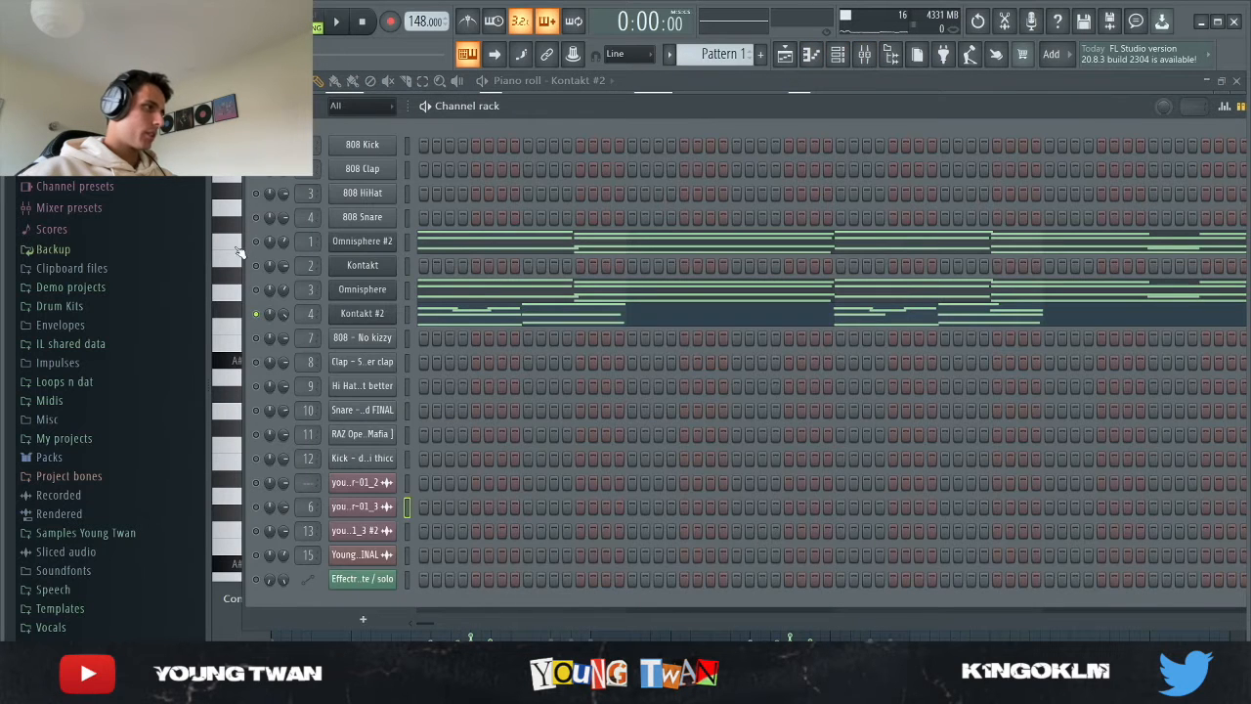
click(838, 53)
click(864, 54)
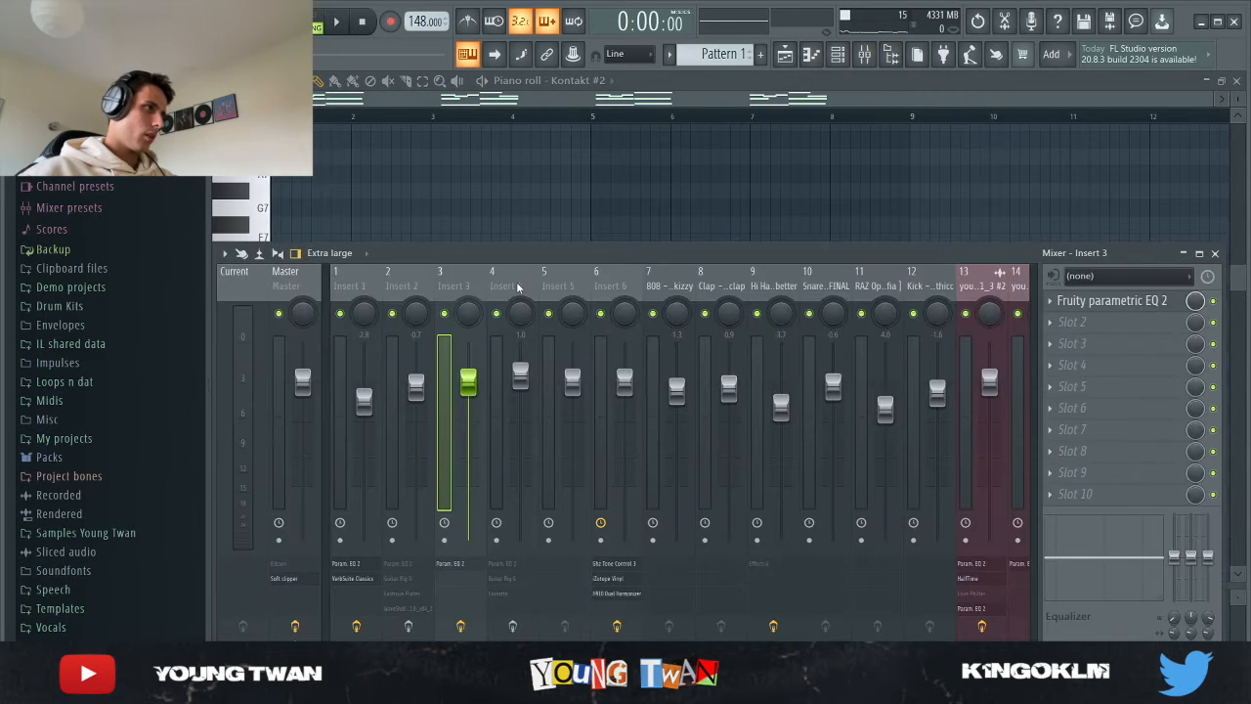
Step: Enable the effects on mixer Insert 4 and examine its Fruity parametric EQ 2 curve
click(512, 626)
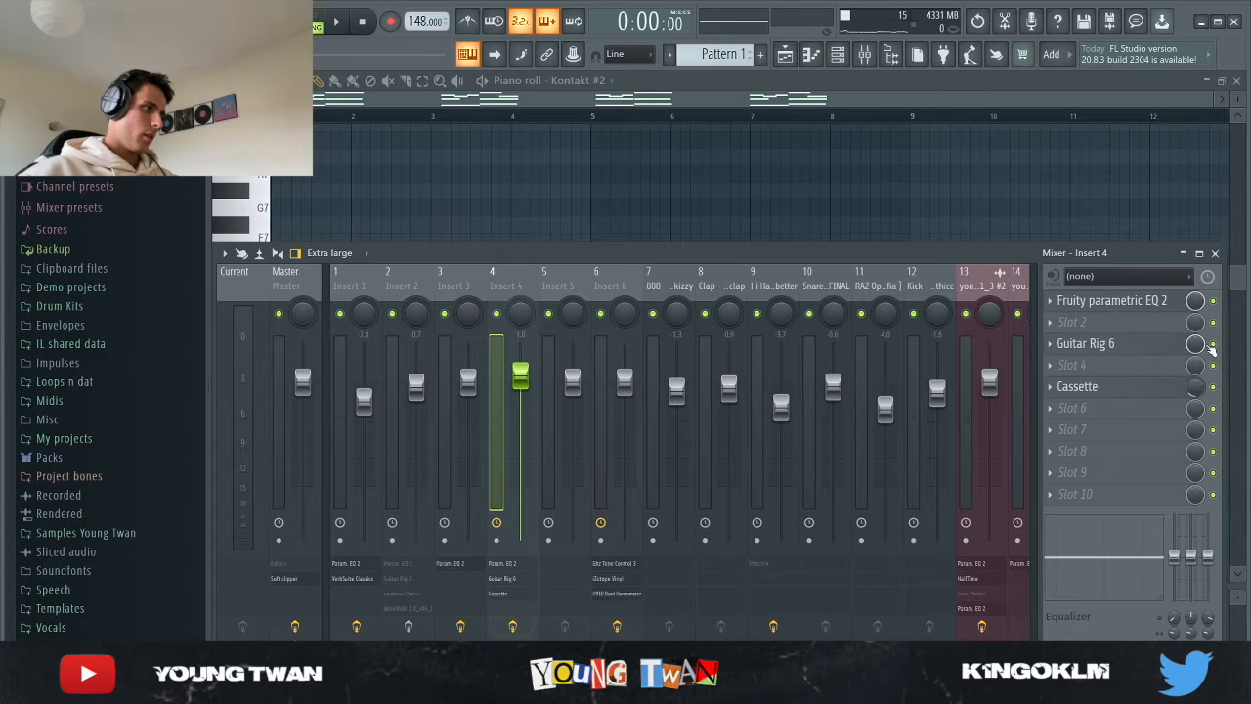
click(1122, 303)
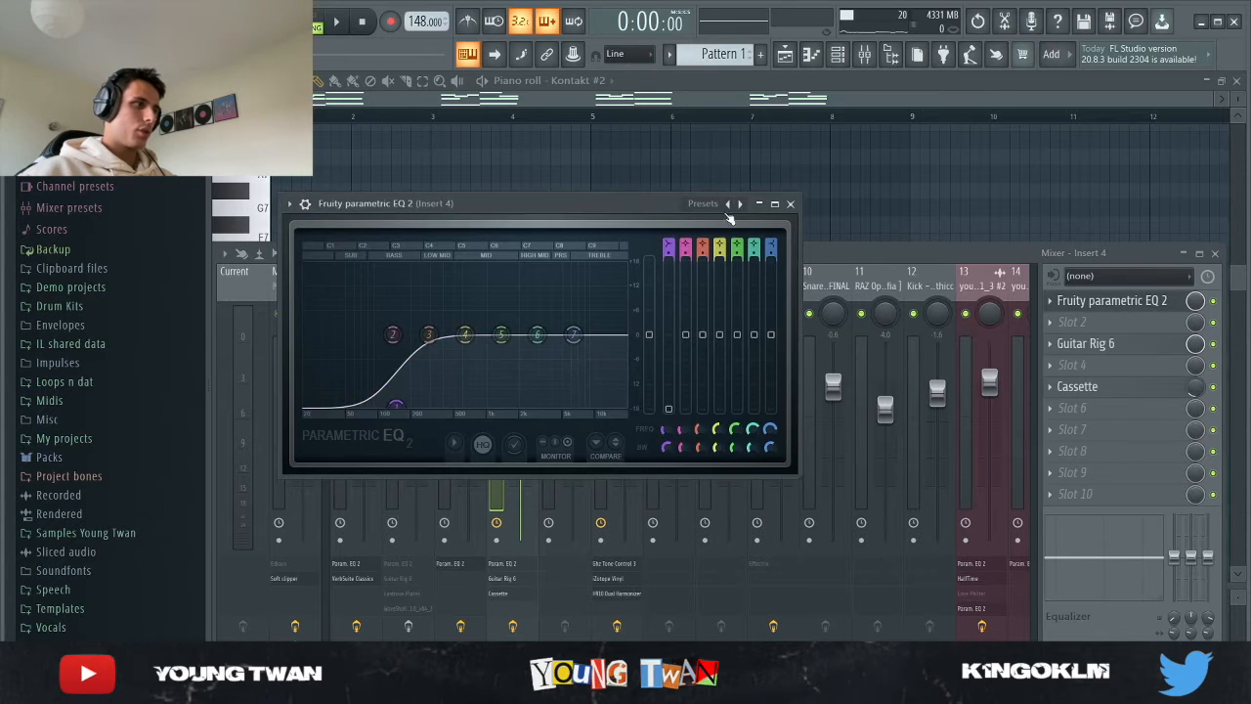
click(790, 203)
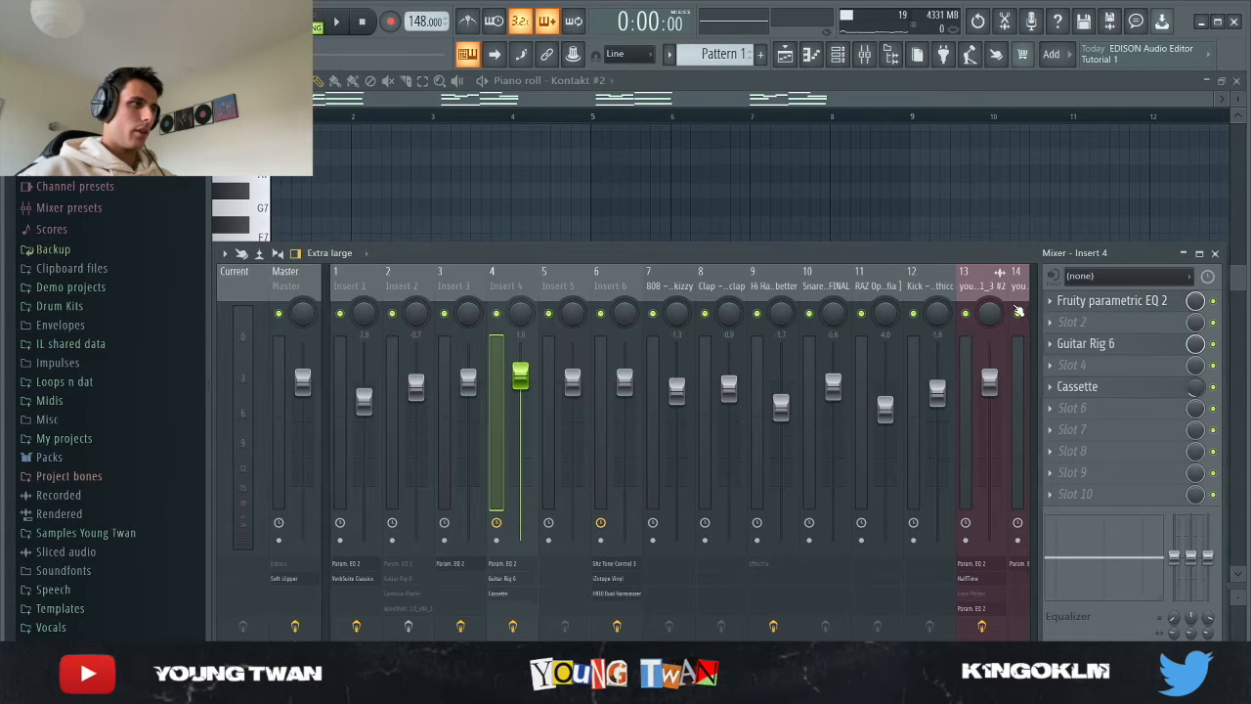
Step: Open Insert 4's Guitar Rig 6, examine the effect modules of its Washed Out preset, and close it
click(1087, 344)
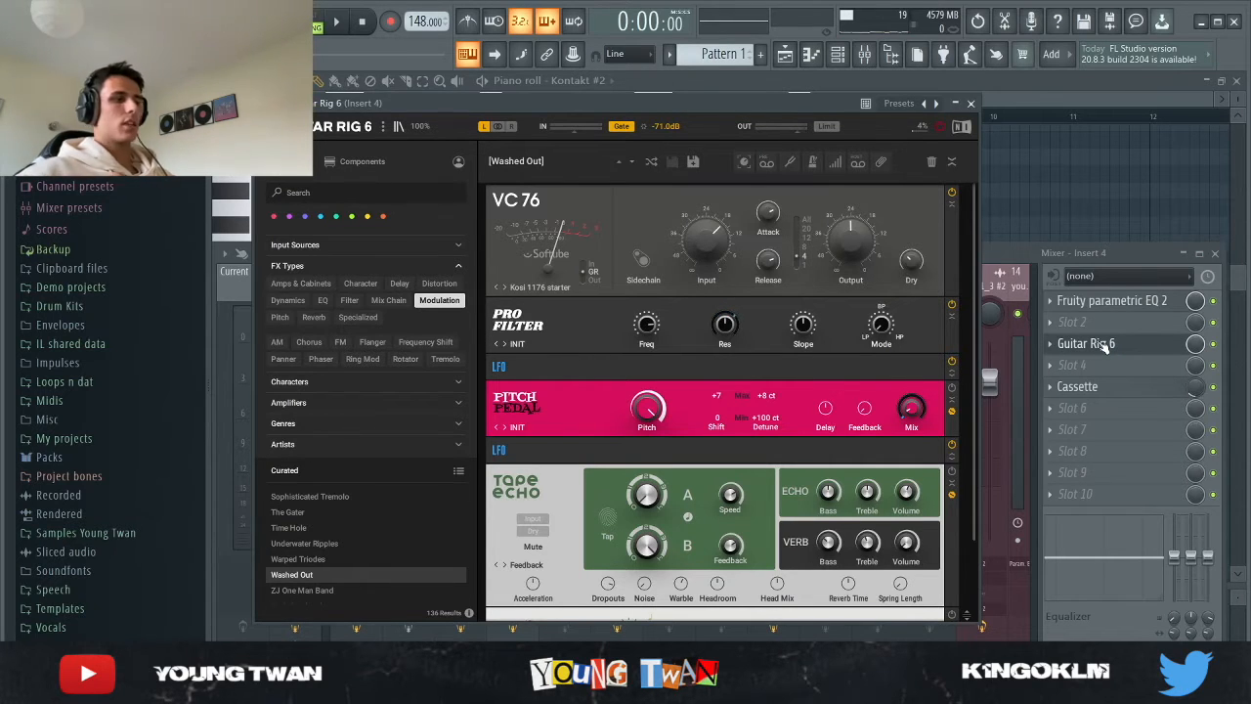
drag(447, 104, 422, 93)
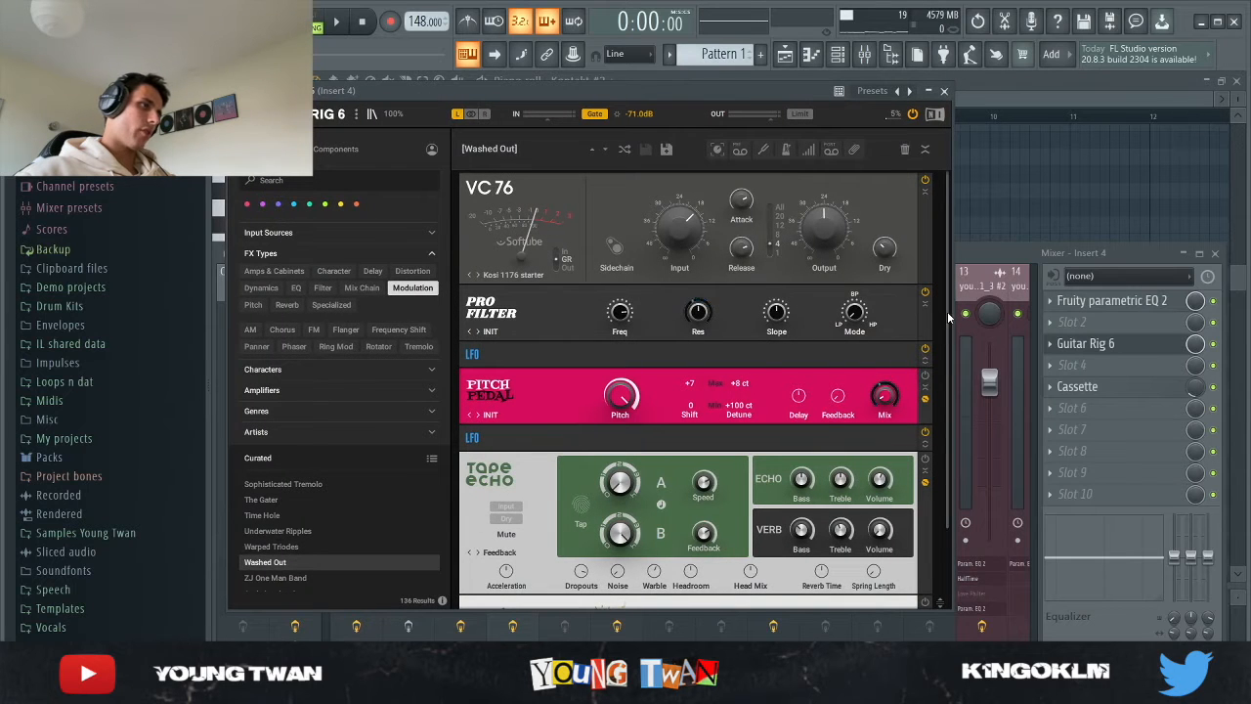
scroll(947, 311, down, 2)
scroll(940, 338, up, 2)
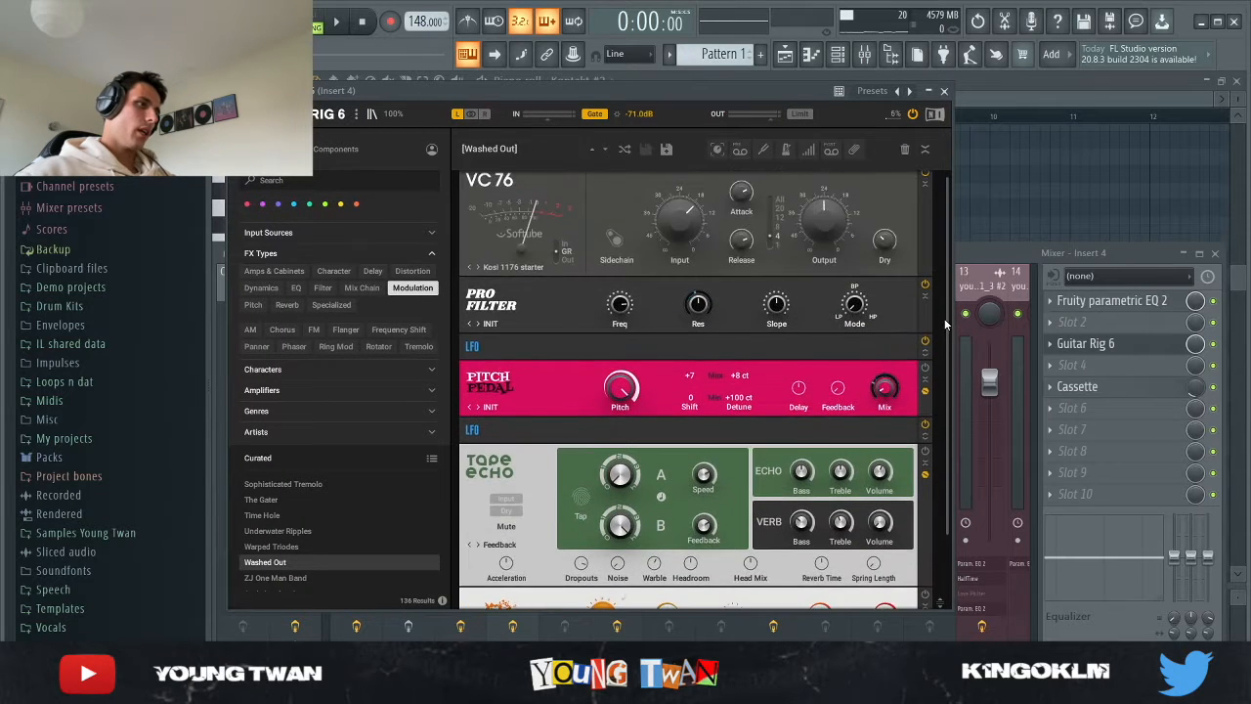
scroll(945, 324, down, 2)
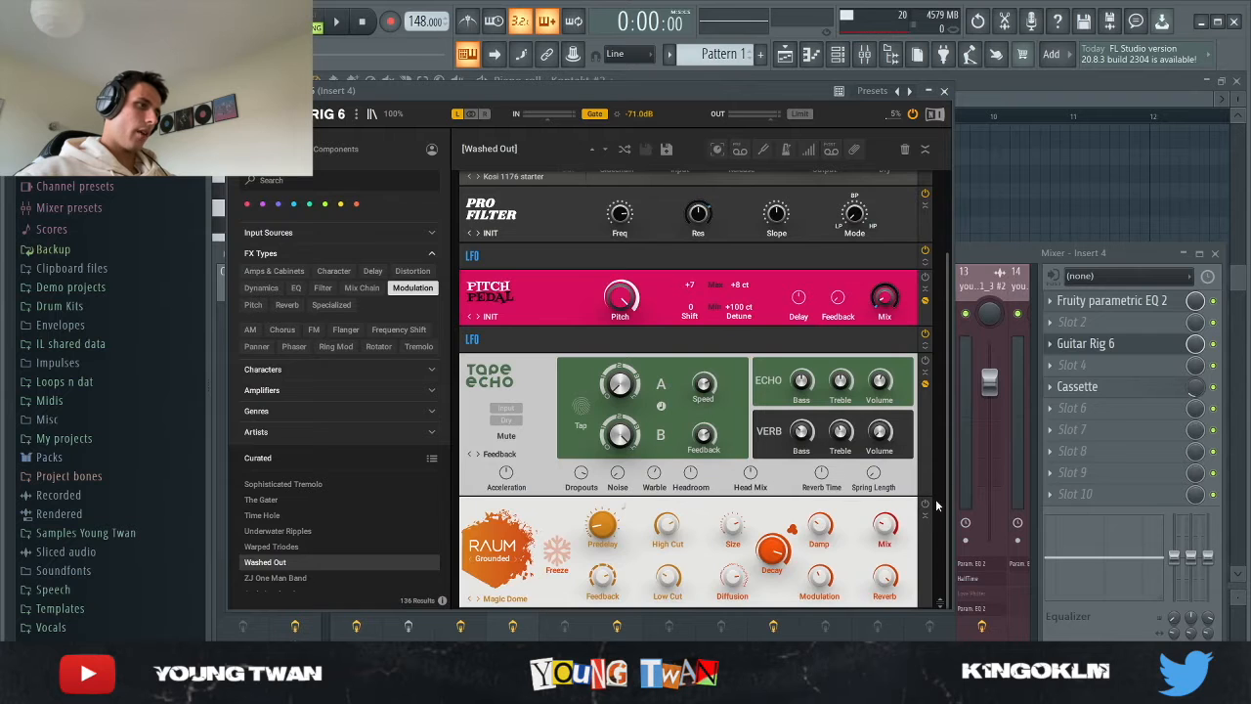
scroll(942, 518, up, 2)
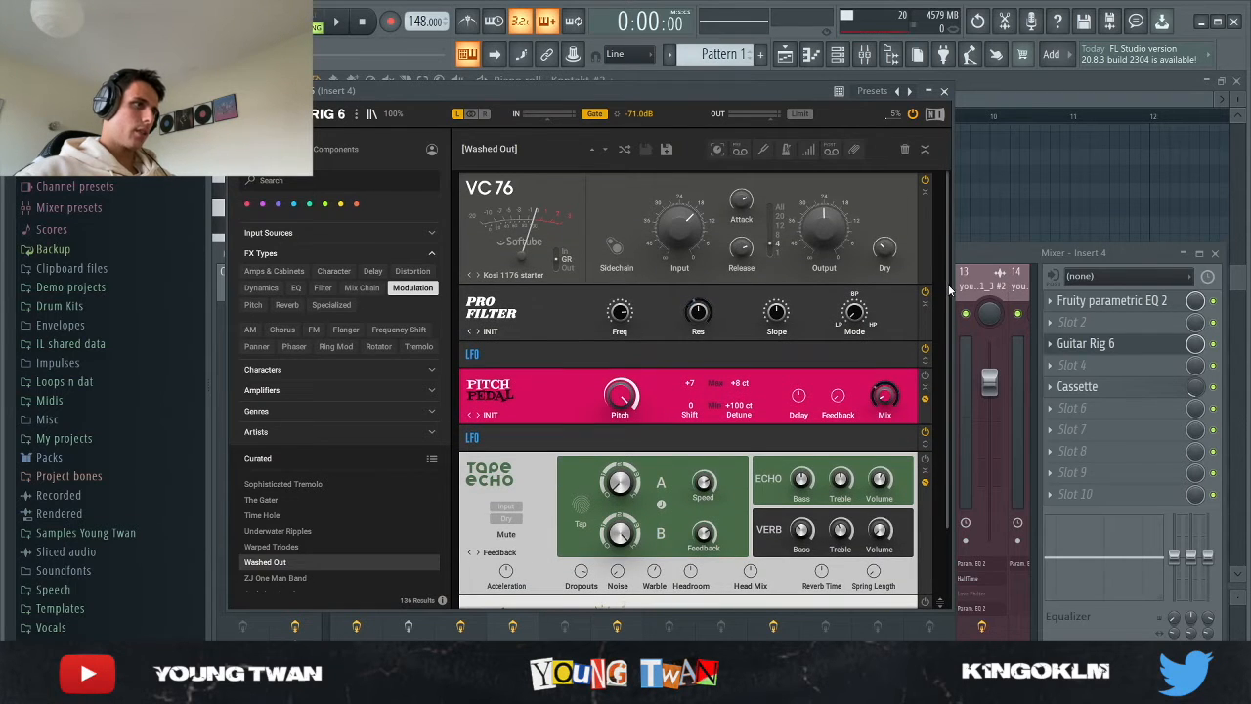
scroll(948, 290, down, 1)
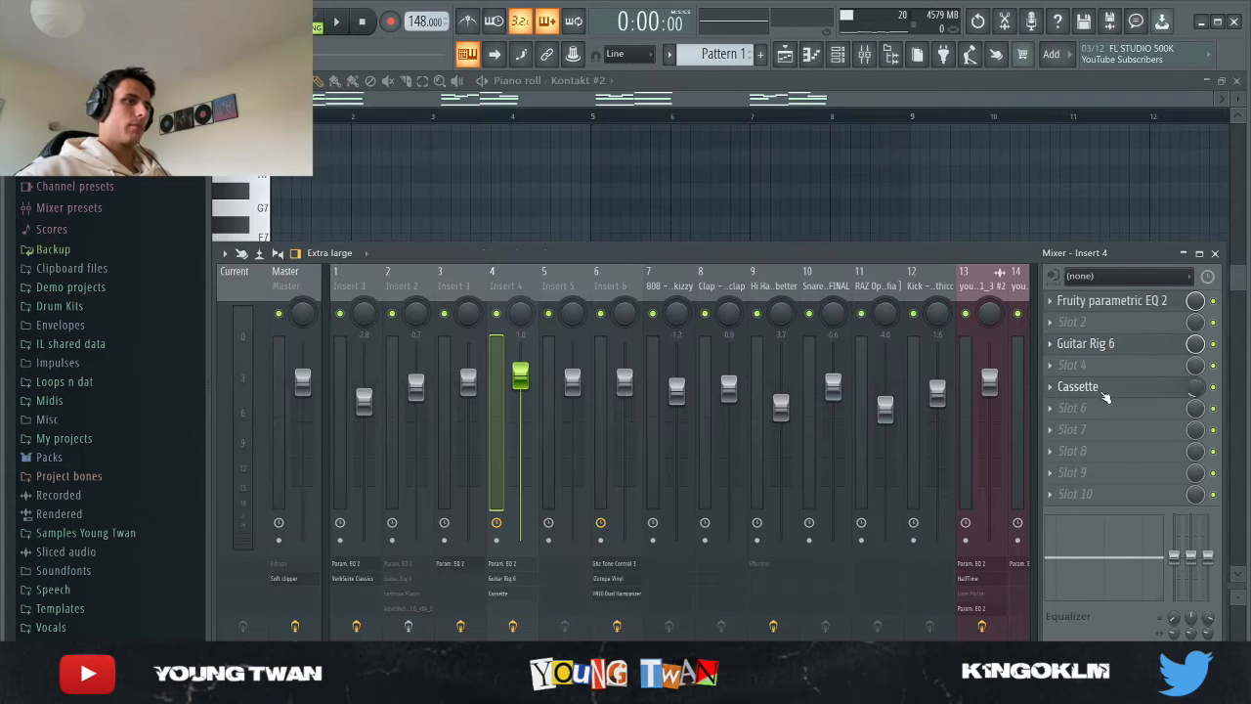
Step: Examine the Cassette effect's settings on Insert 4, and close both the plugin and the mixer
click(1110, 391)
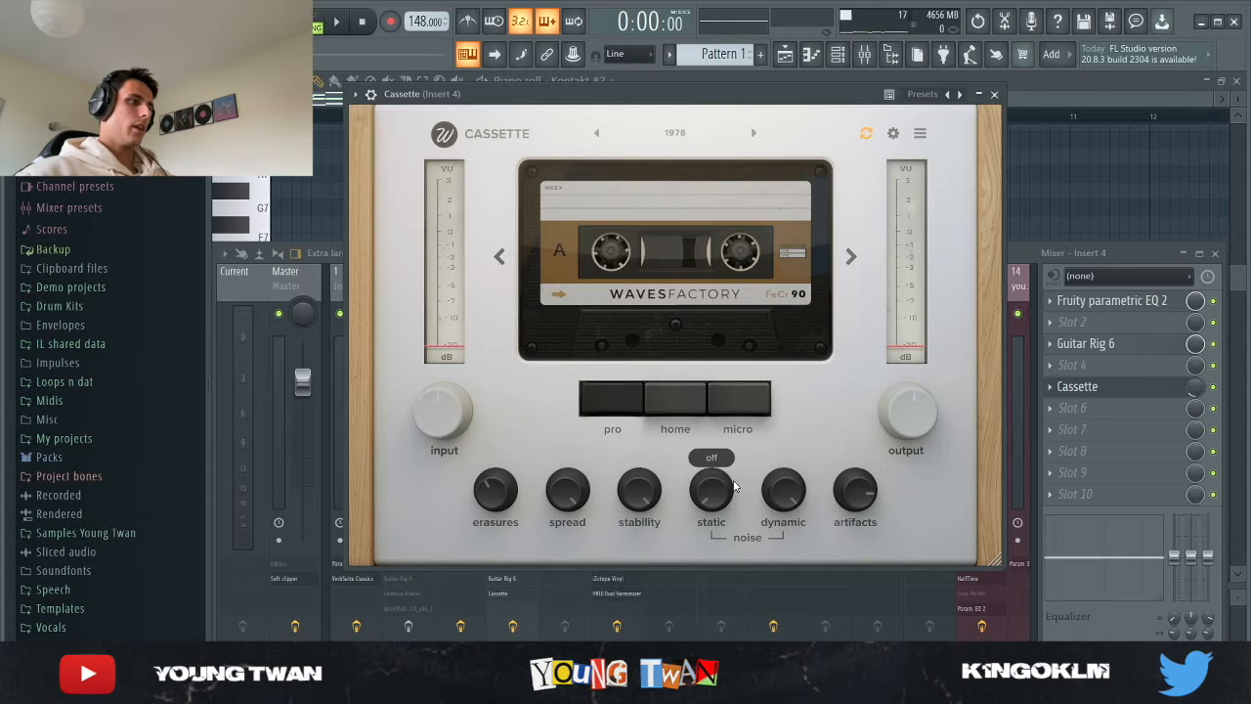
click(995, 95)
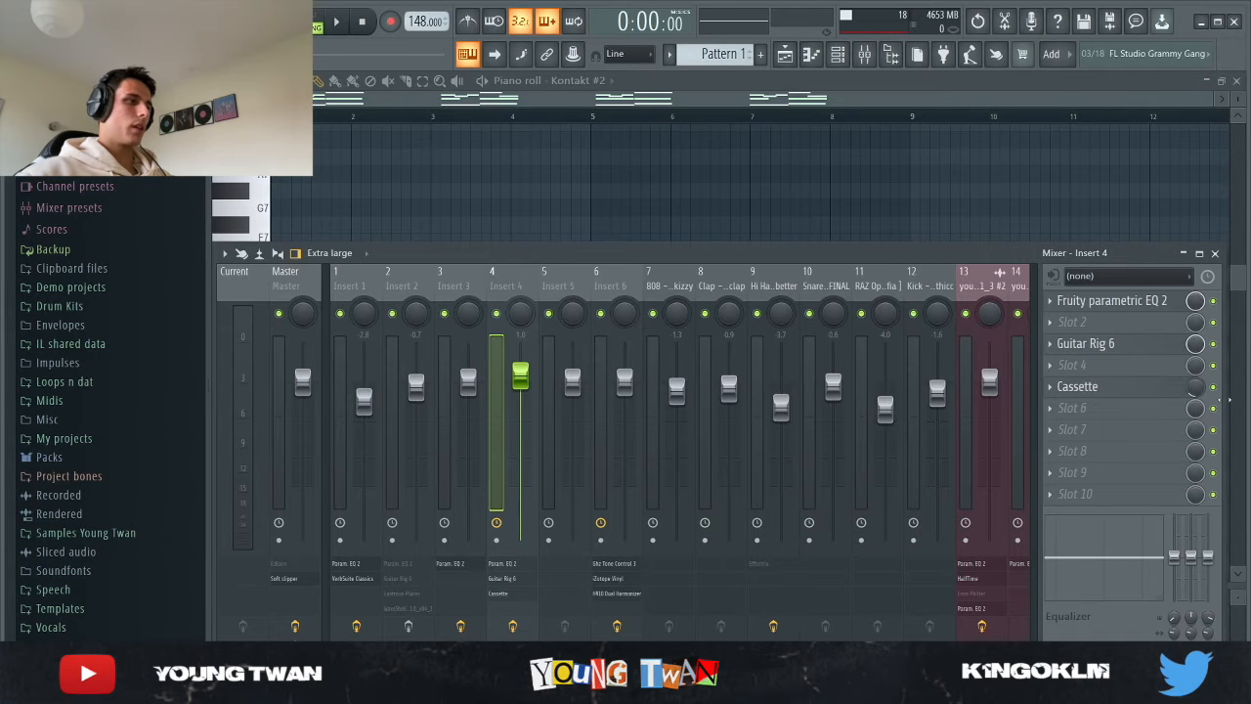
key(F9)
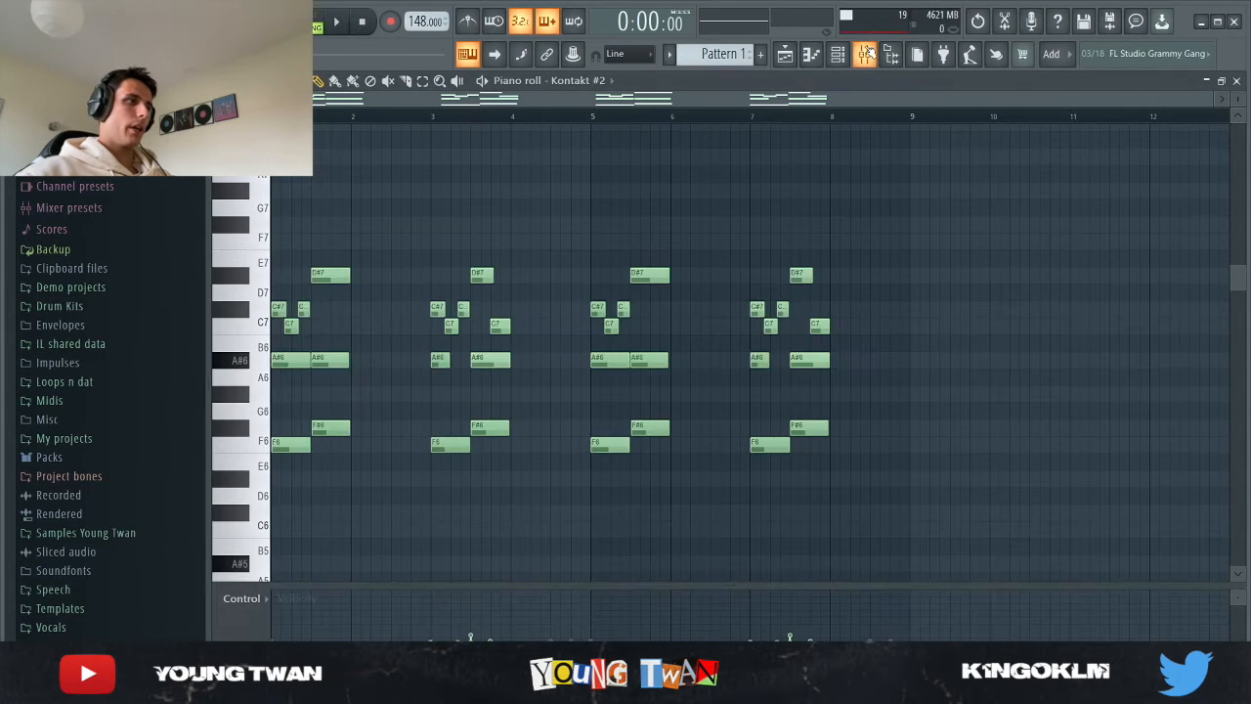
key(F9)
key(F9)
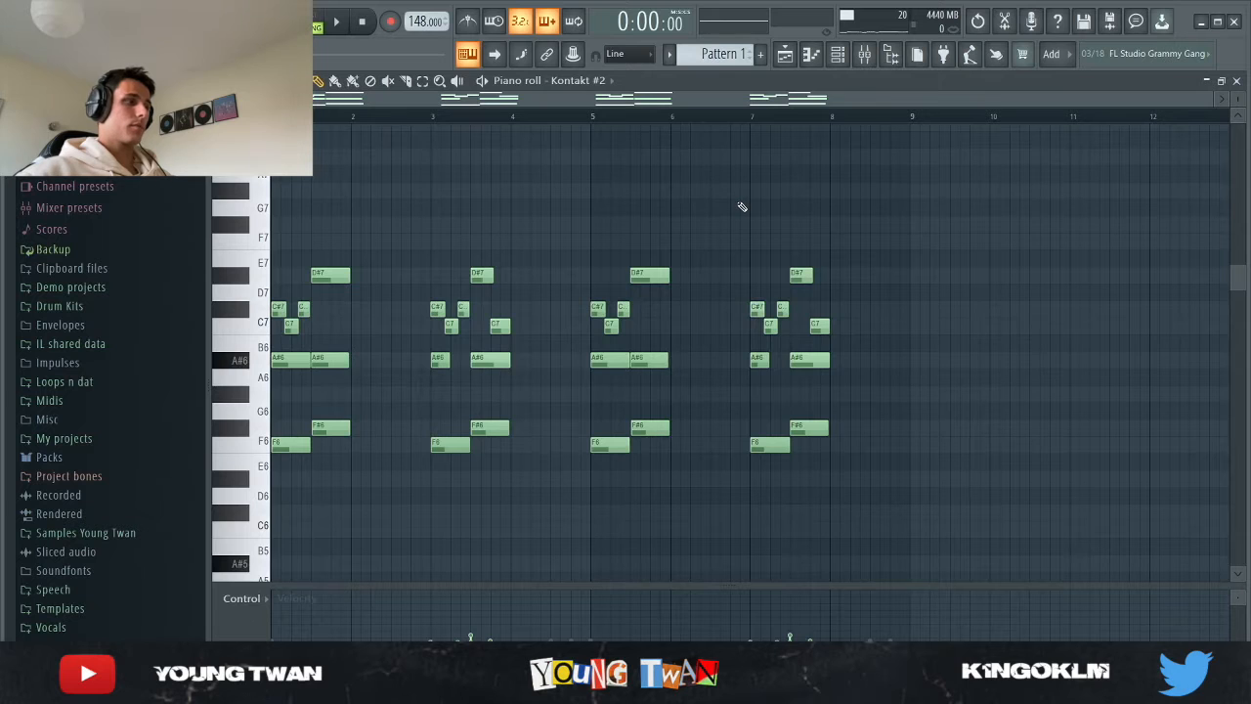
Step: Play back the Kontakt #2 flute notes with the Insert 4 effects on, bringing up the channel rack meanwhile
key(space)
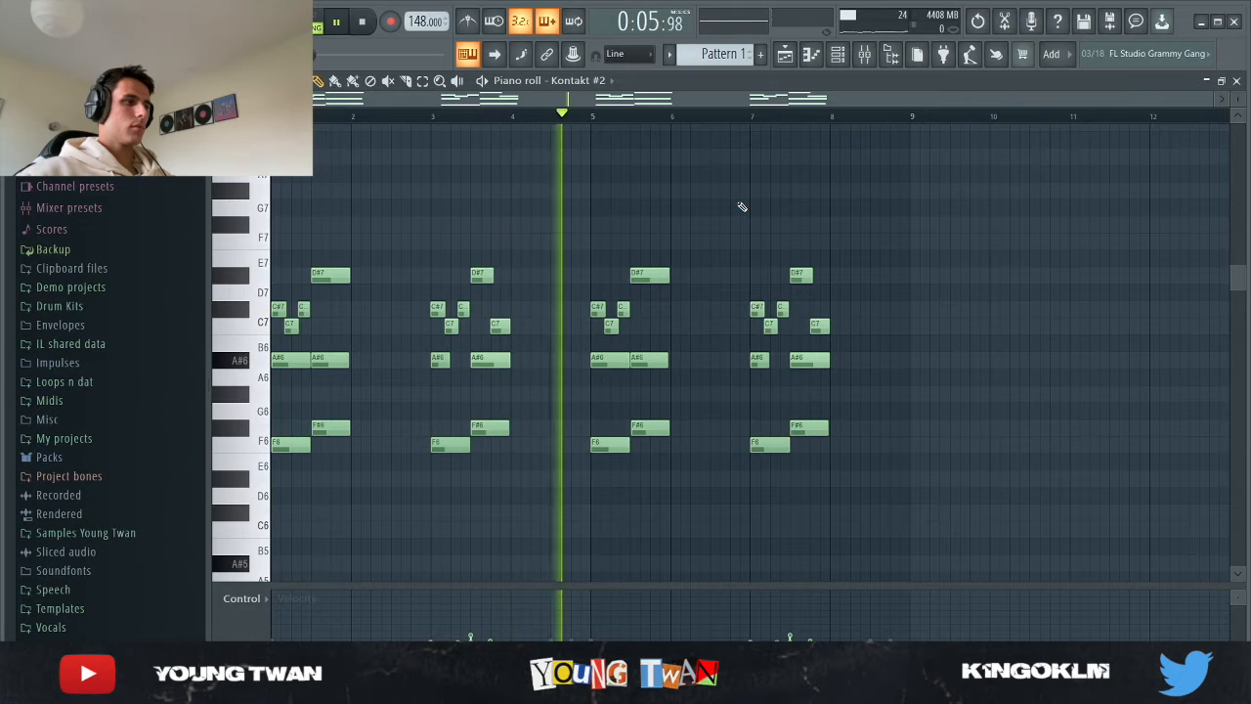
key(F6)
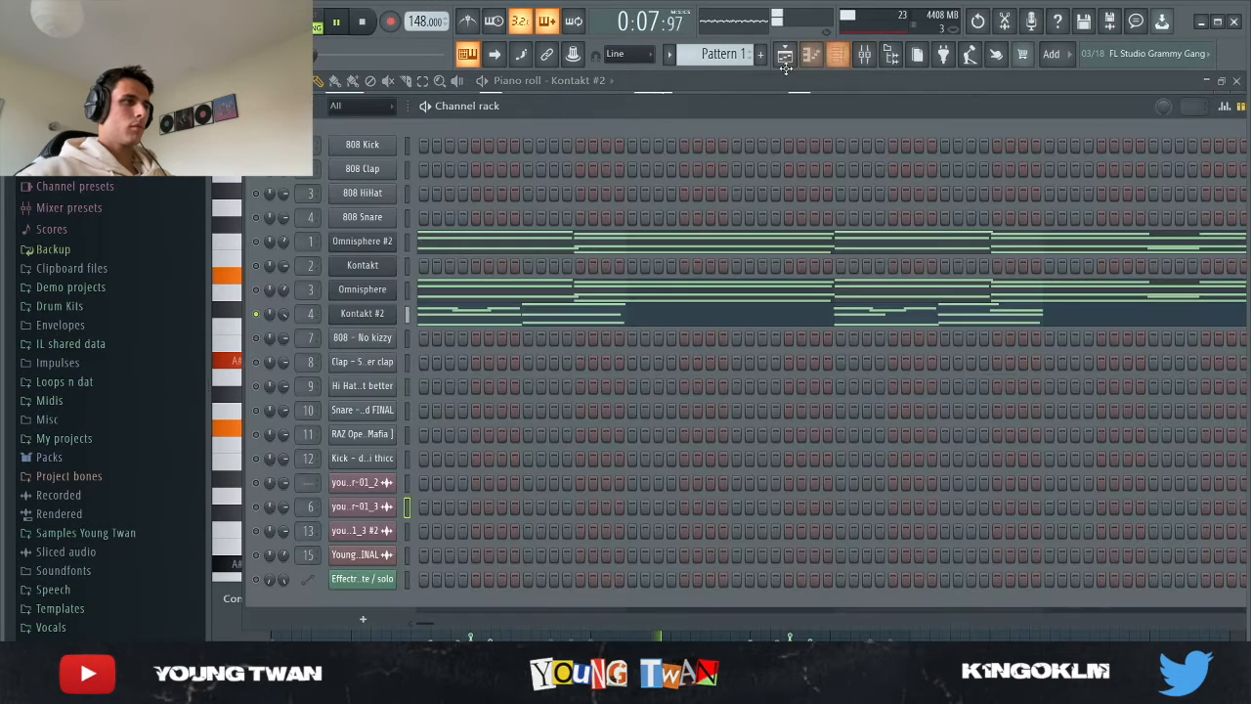
key(space)
Step: In the playlist, place the playhead at bar 9 and make Pattern 2 the active pattern
click(785, 61)
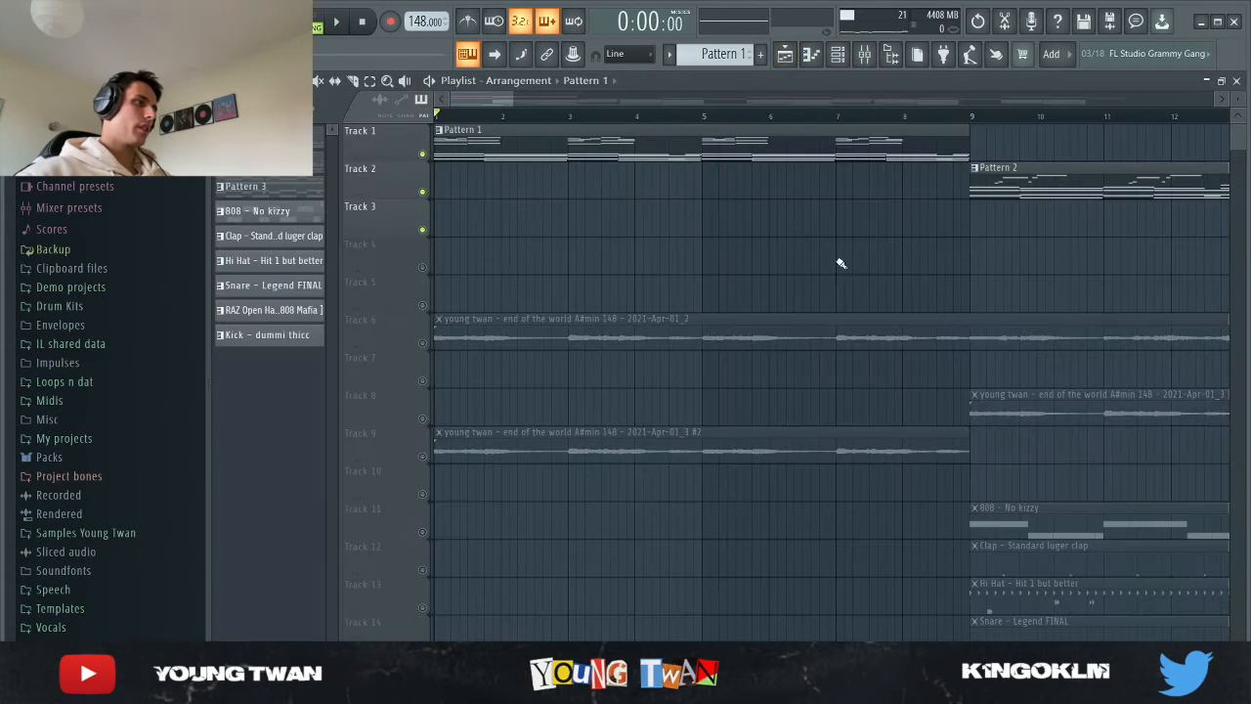
scroll(841, 263, down, 2)
click(778, 117)
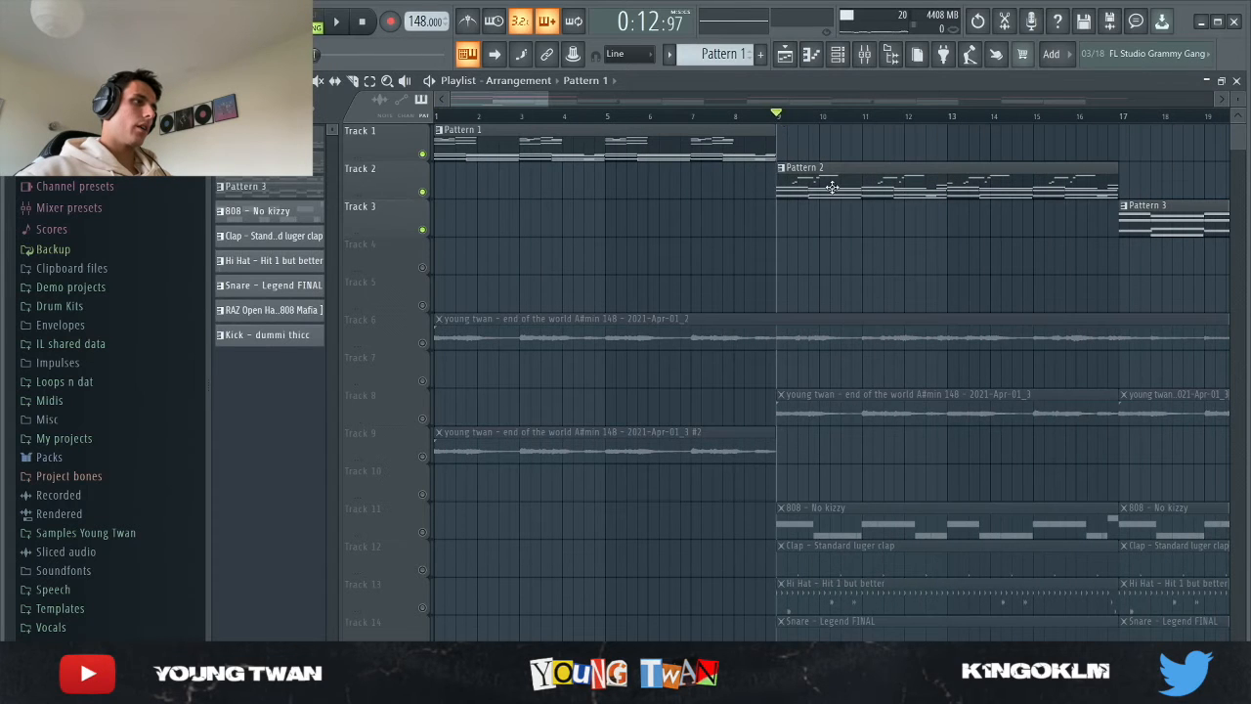
scroll(851, 229, down, 2)
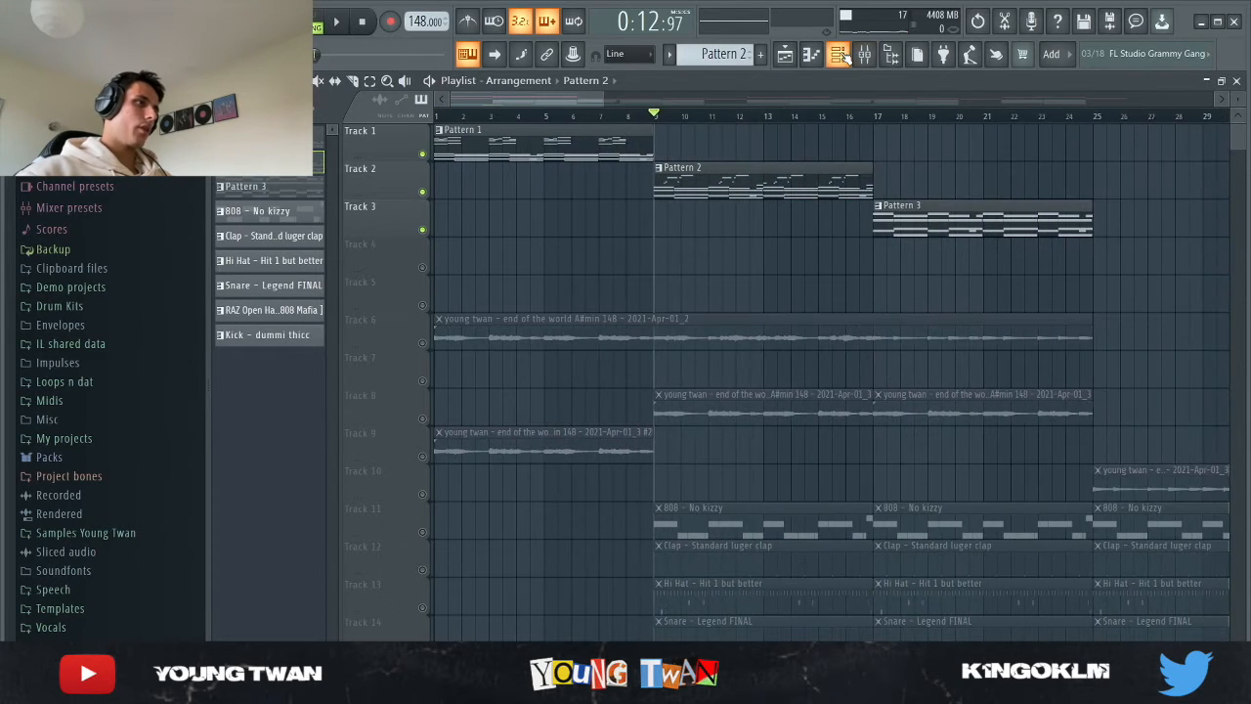
Step: Unsolo the Kontakt #2 channel in the channel rack and play back Pattern 2 with all channels on
click(838, 54)
key(space)
key(space)
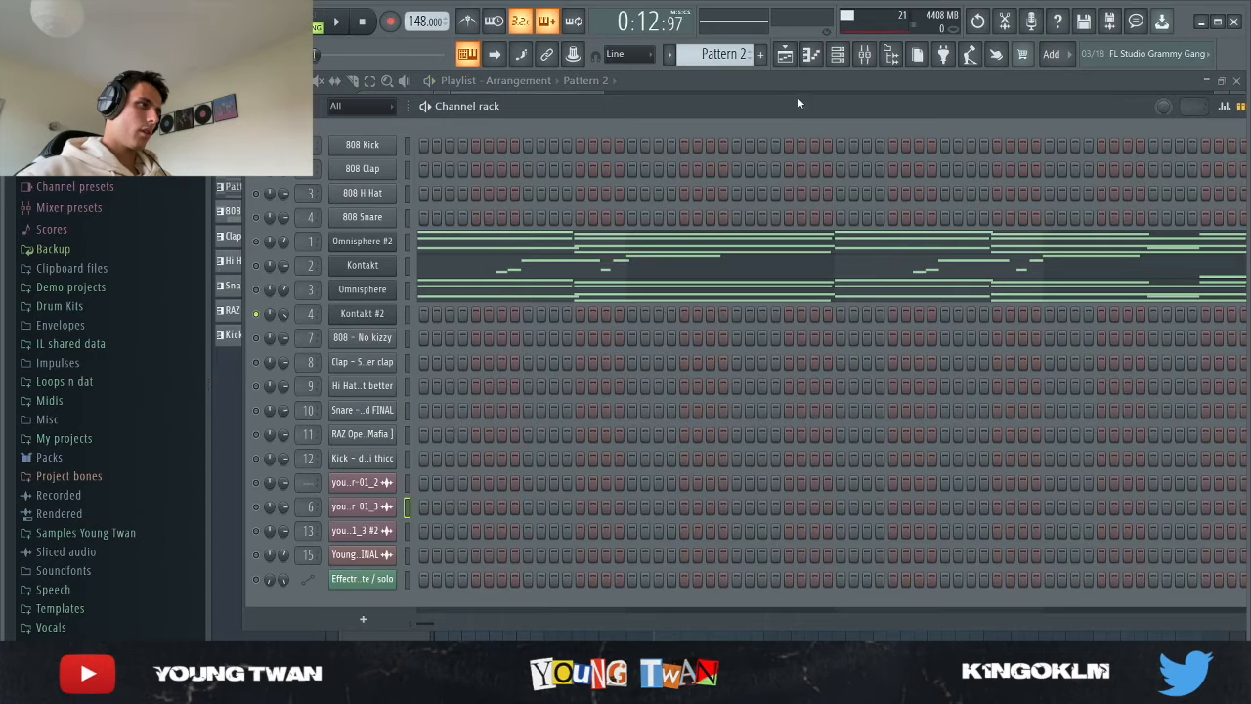
right_click(256, 313)
key(space)
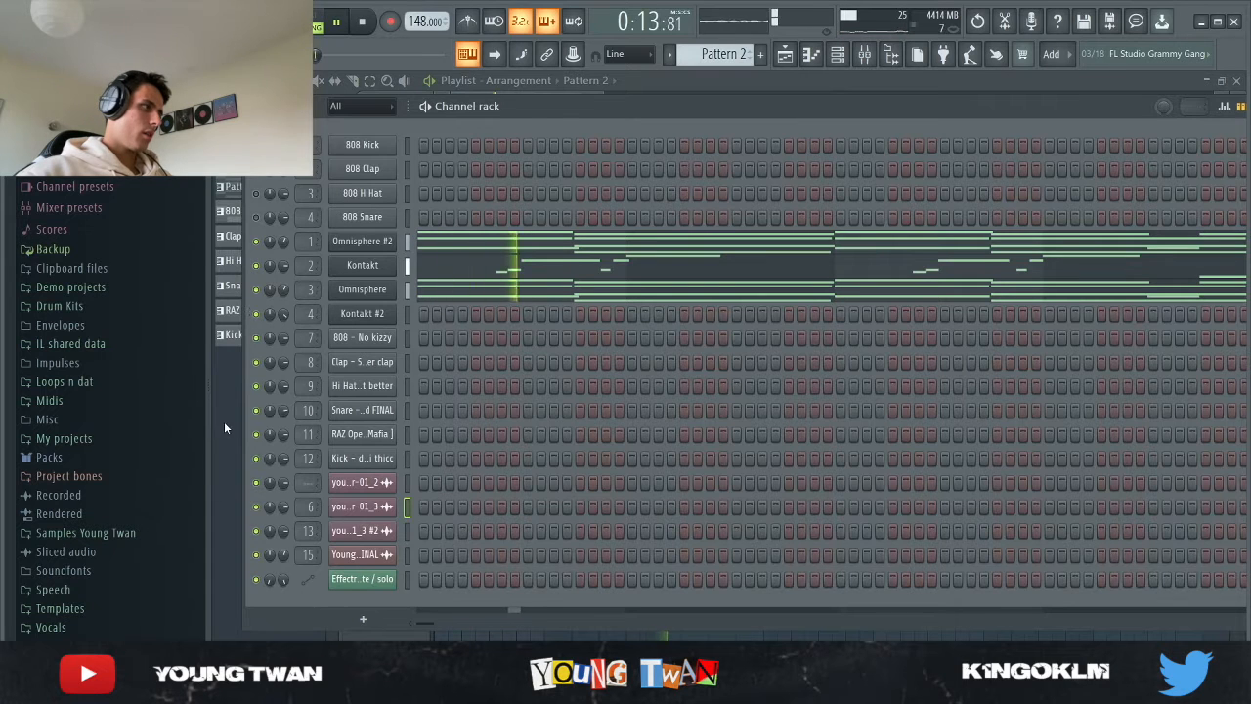
key(space)
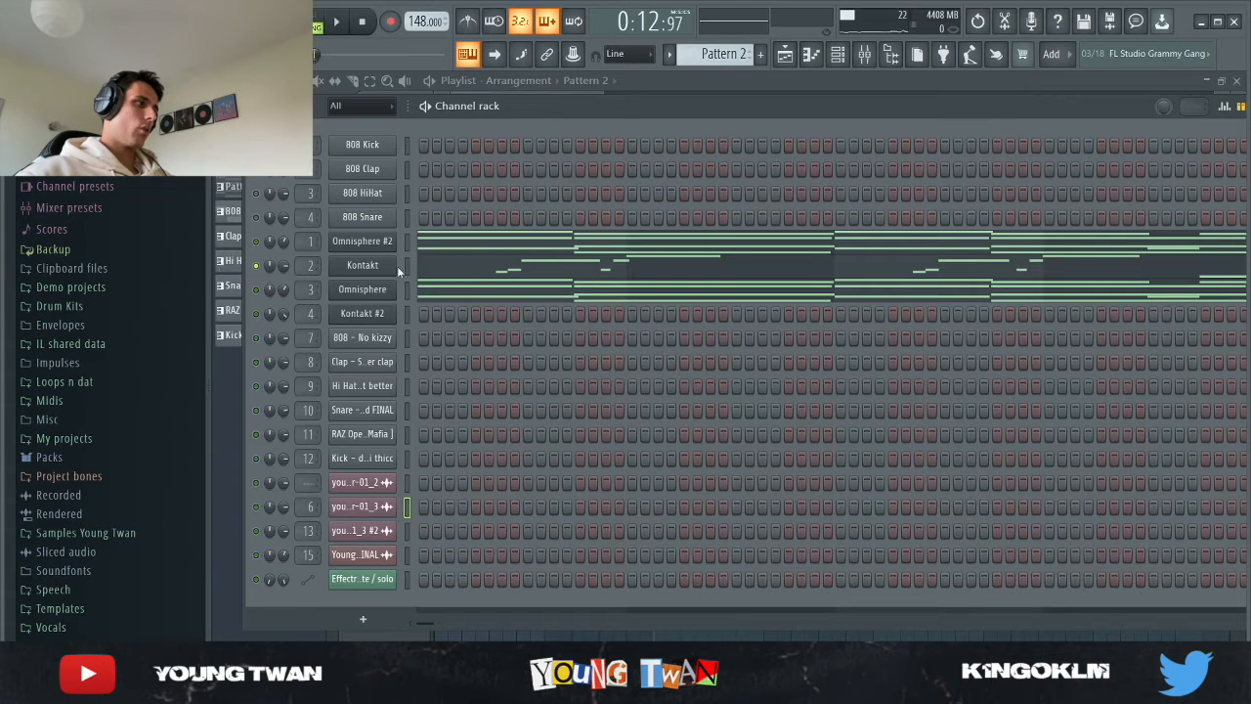
Step: Examine the Kontakt channel's Tamboura patch and open its Pattern 2 notes in the piano roll
click(357, 266)
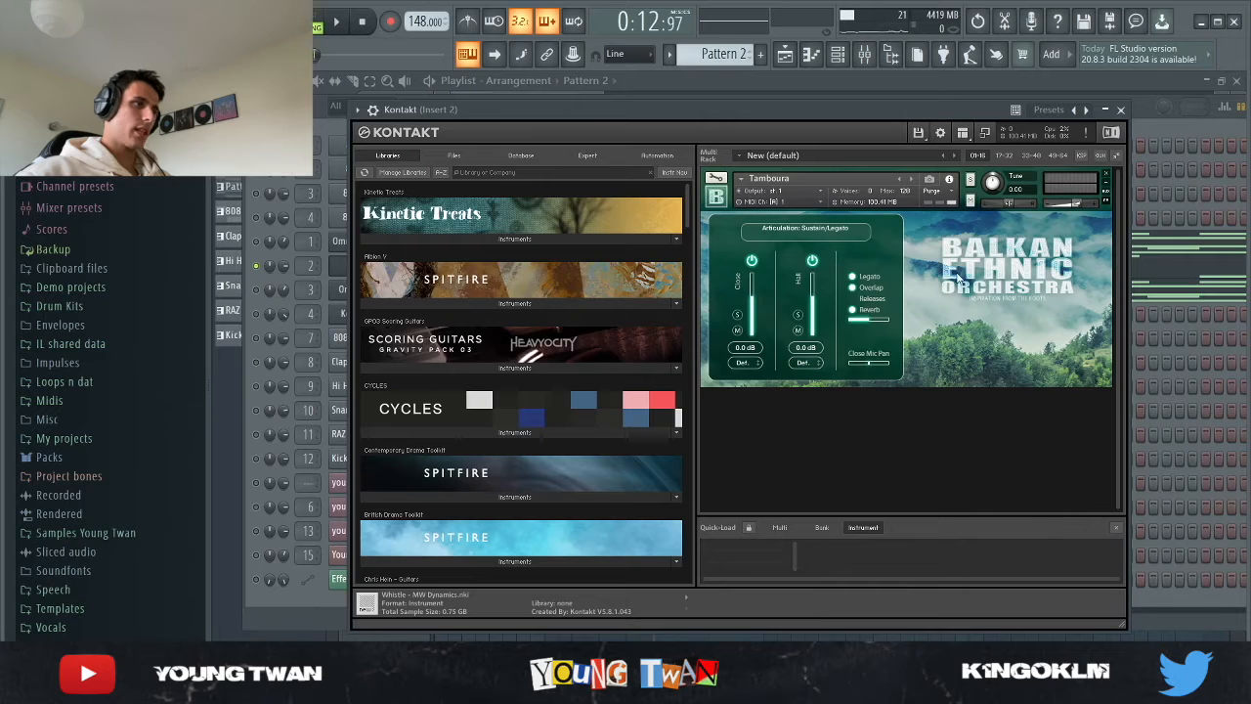
click(342, 269)
click(494, 270)
scroll(683, 224, down, 4)
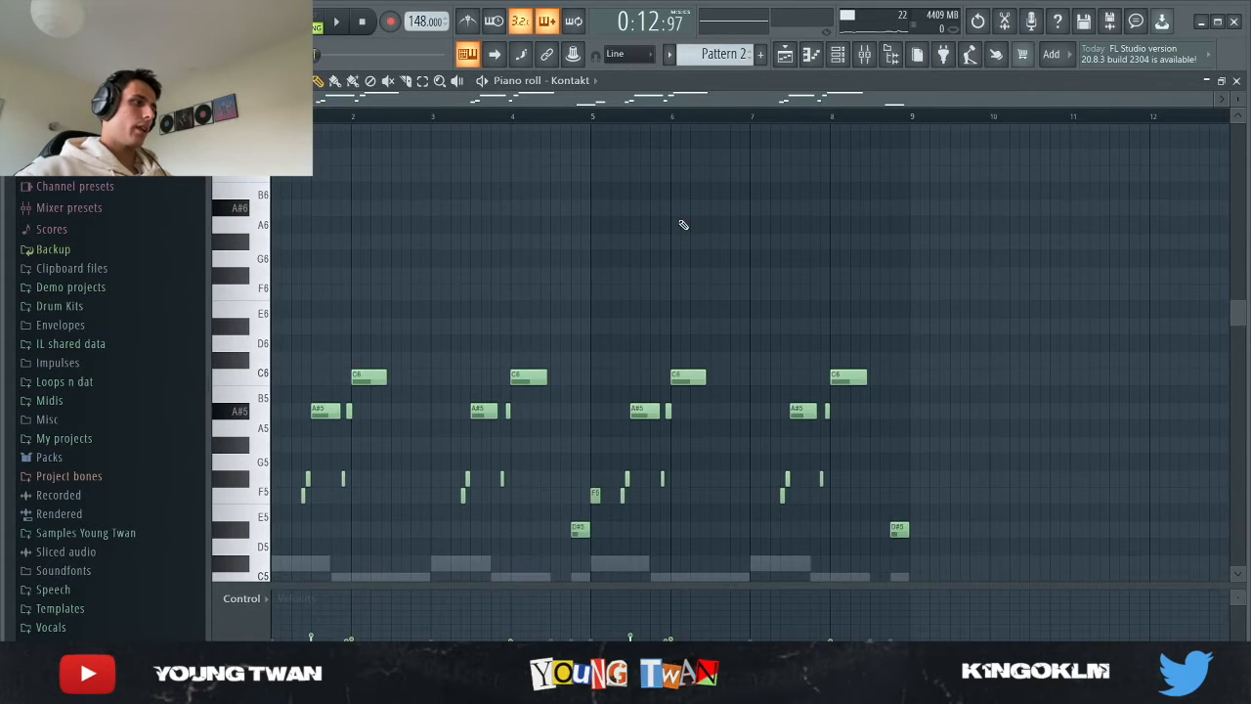
Step: Play back the Tamboura notes of Pattern 2 in the Kontakt piano roll
key(space)
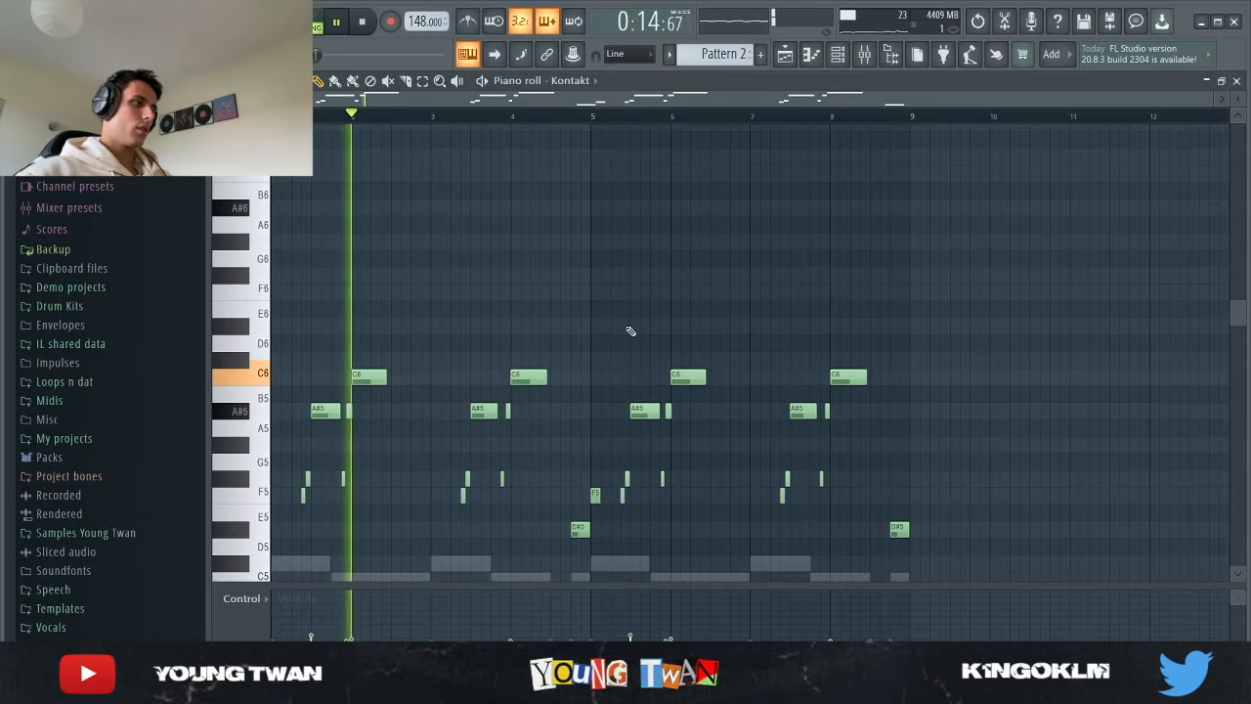
scroll(688, 311, down, 3)
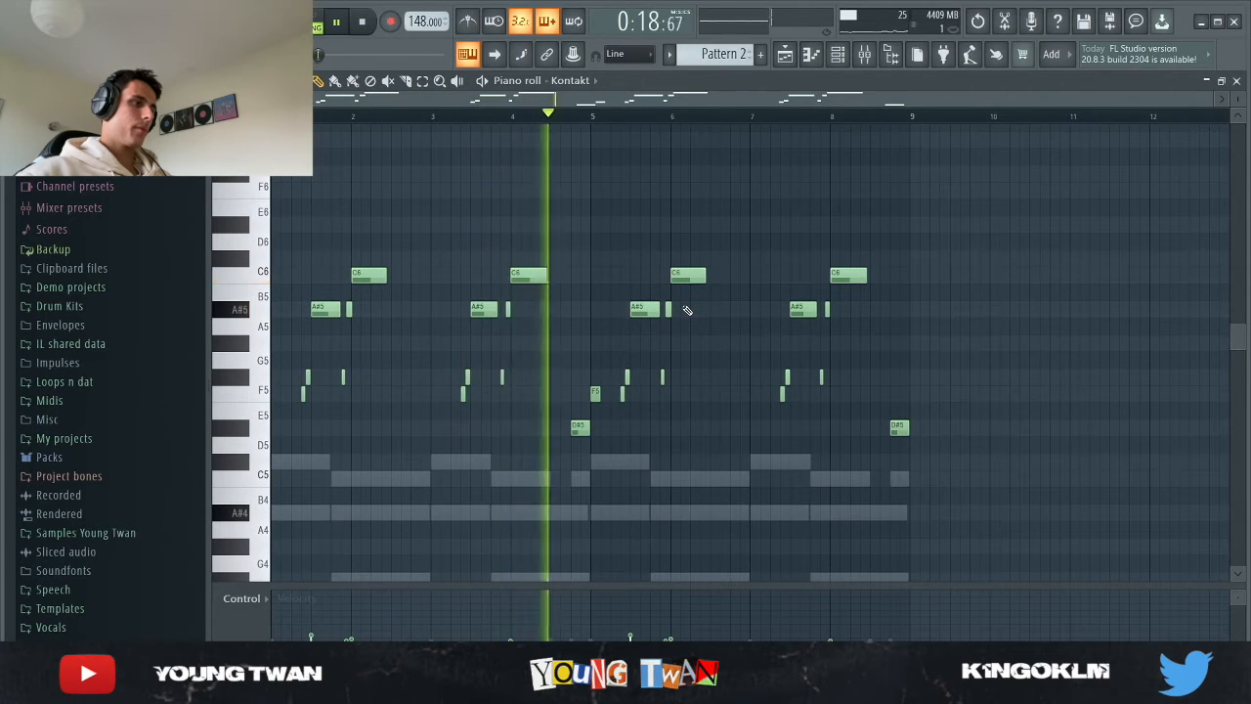
key(space)
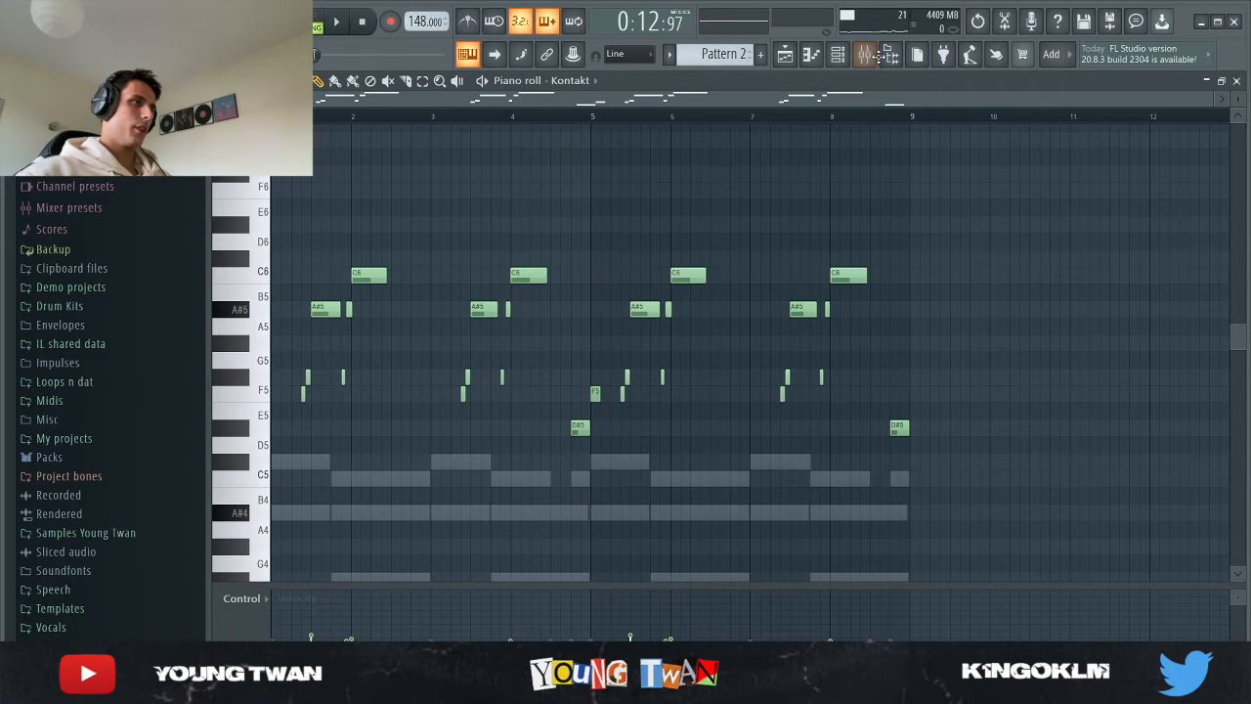
Step: Select the Insert 2 mixer track and play back Pattern 2 through its effects
click(877, 56)
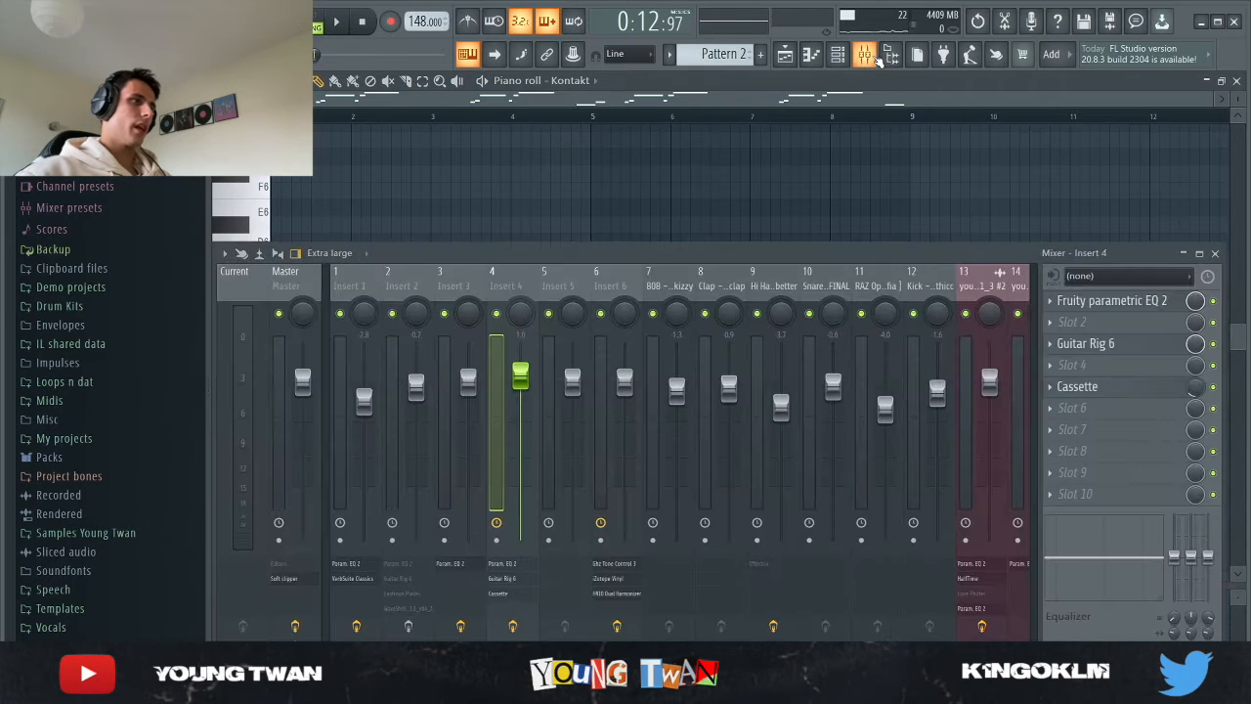
click(408, 291)
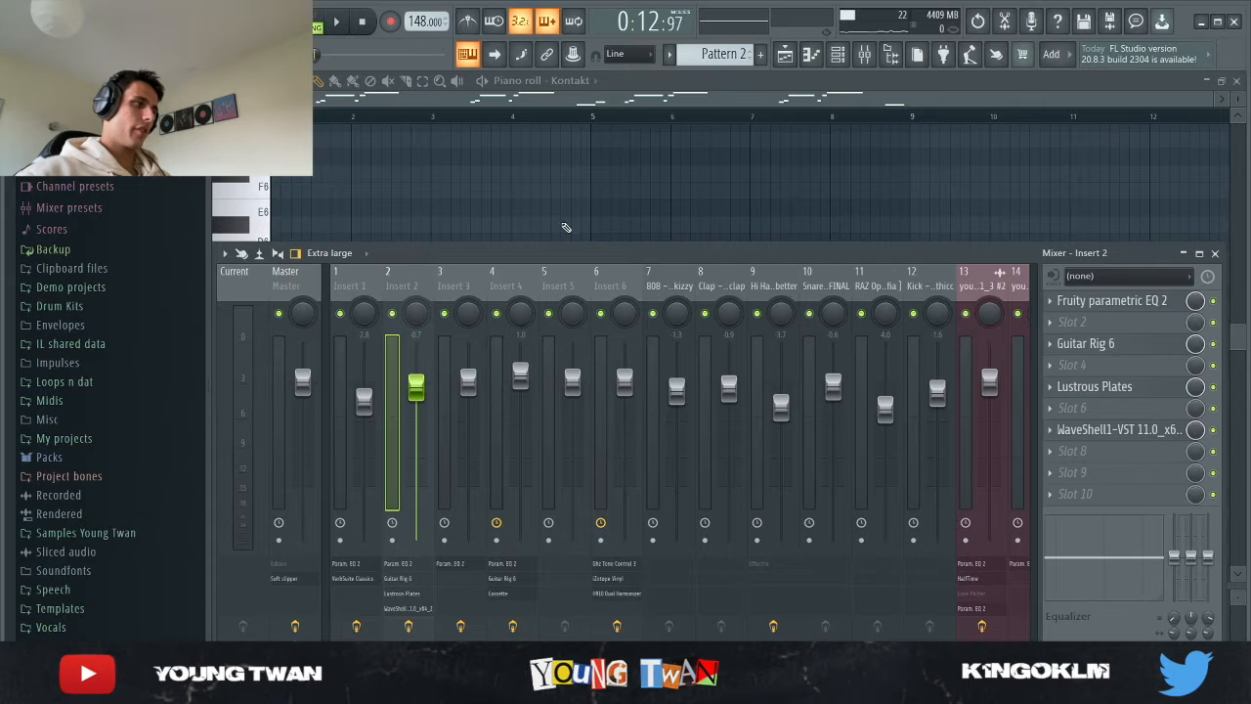
key(F9)
key(space)
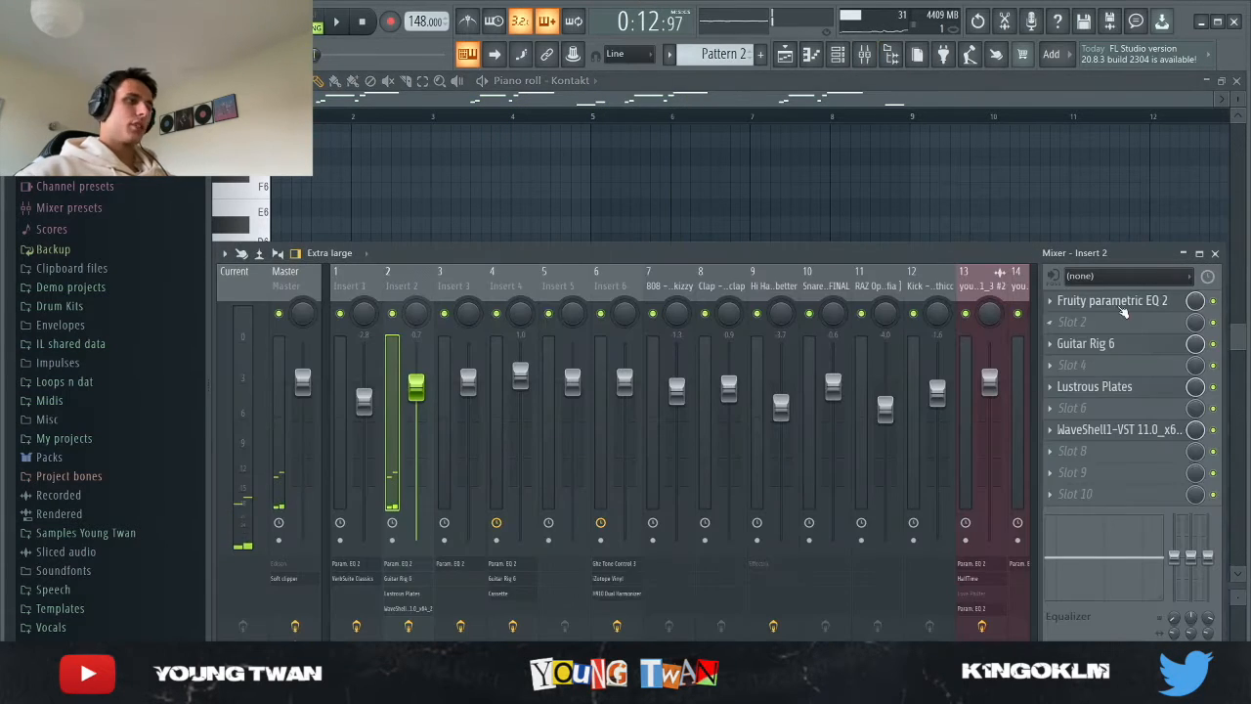
Step: Examine Insert 2's Fruity parametric EQ 2, Guitar Rig 6, Lustrous Plates and S1 Stereo Imager effects, and close the mixer
click(1115, 302)
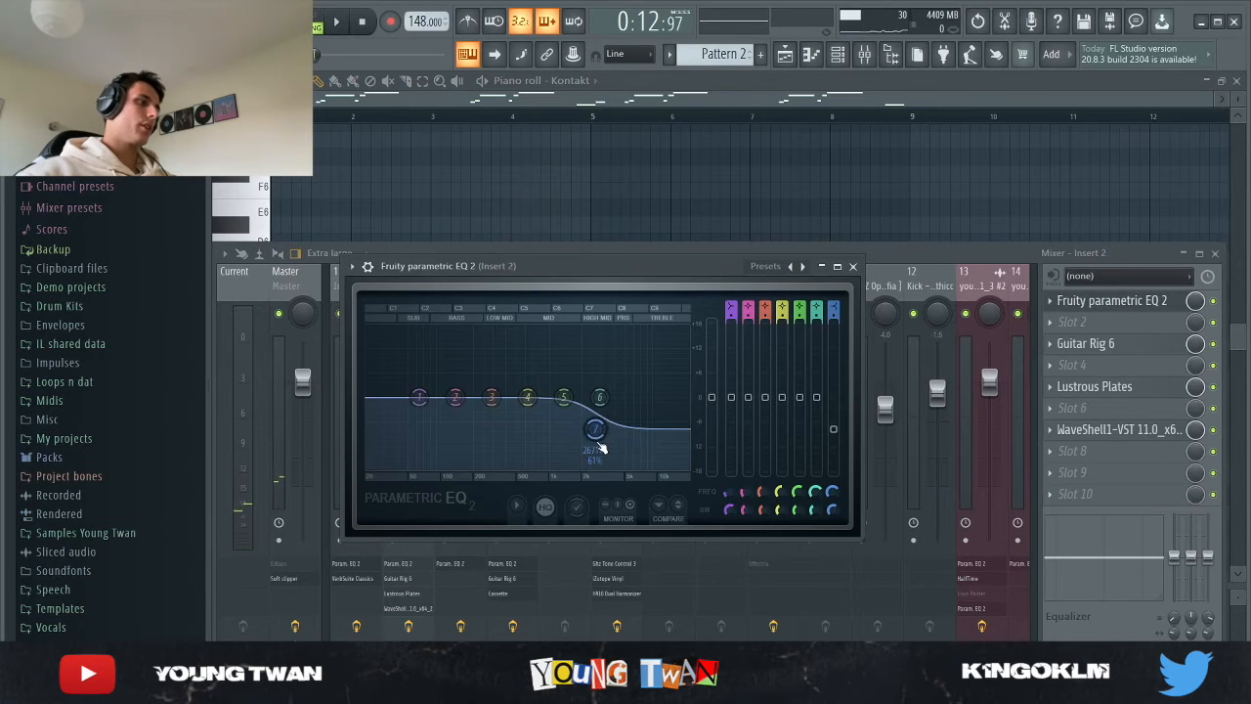
click(853, 266)
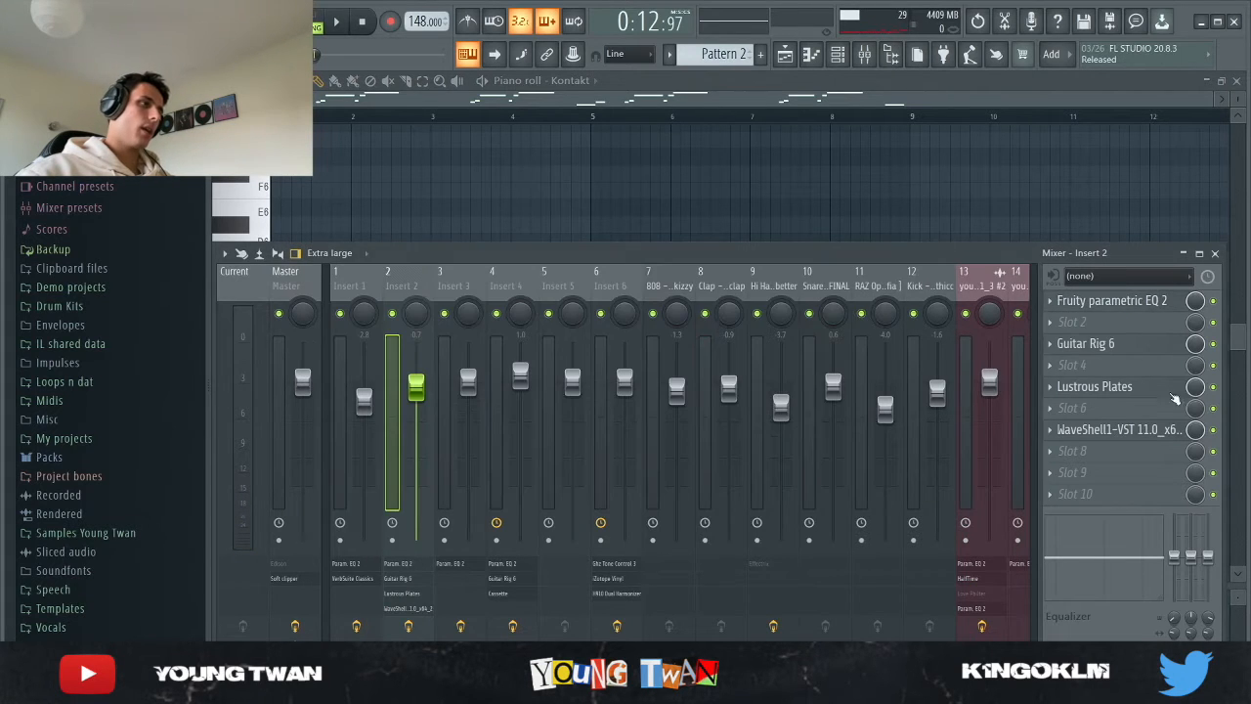
click(1109, 350)
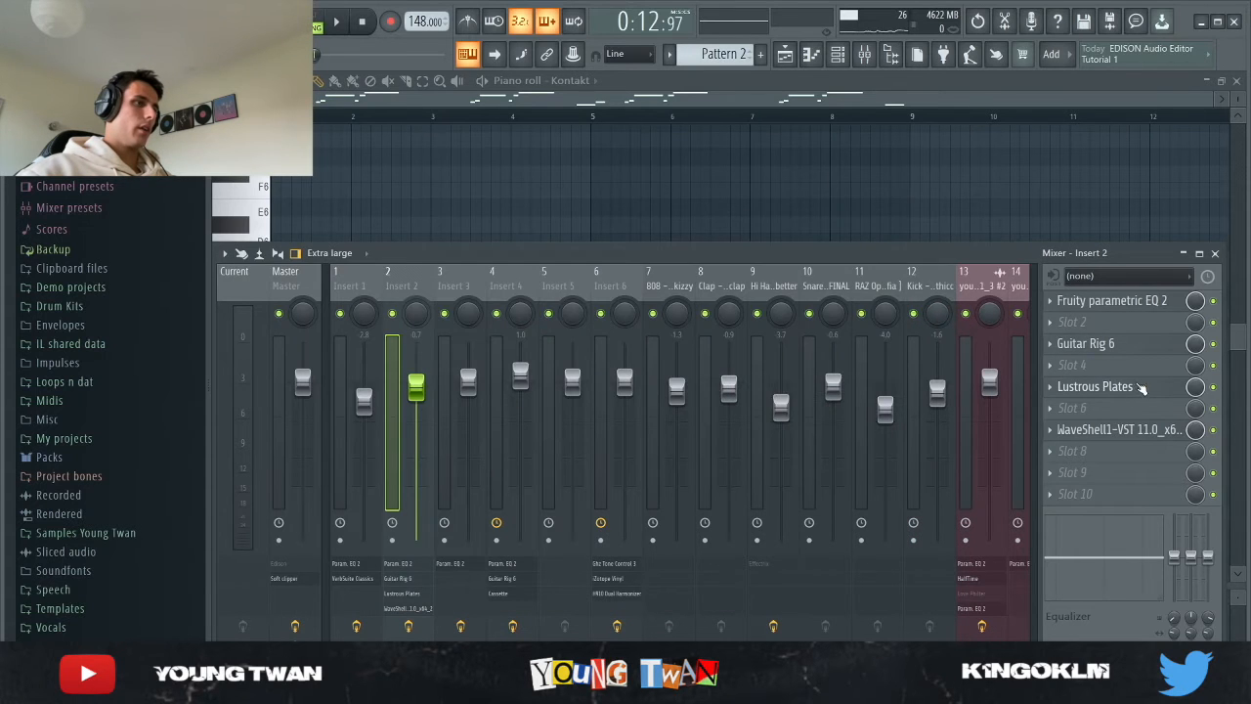
click(1140, 388)
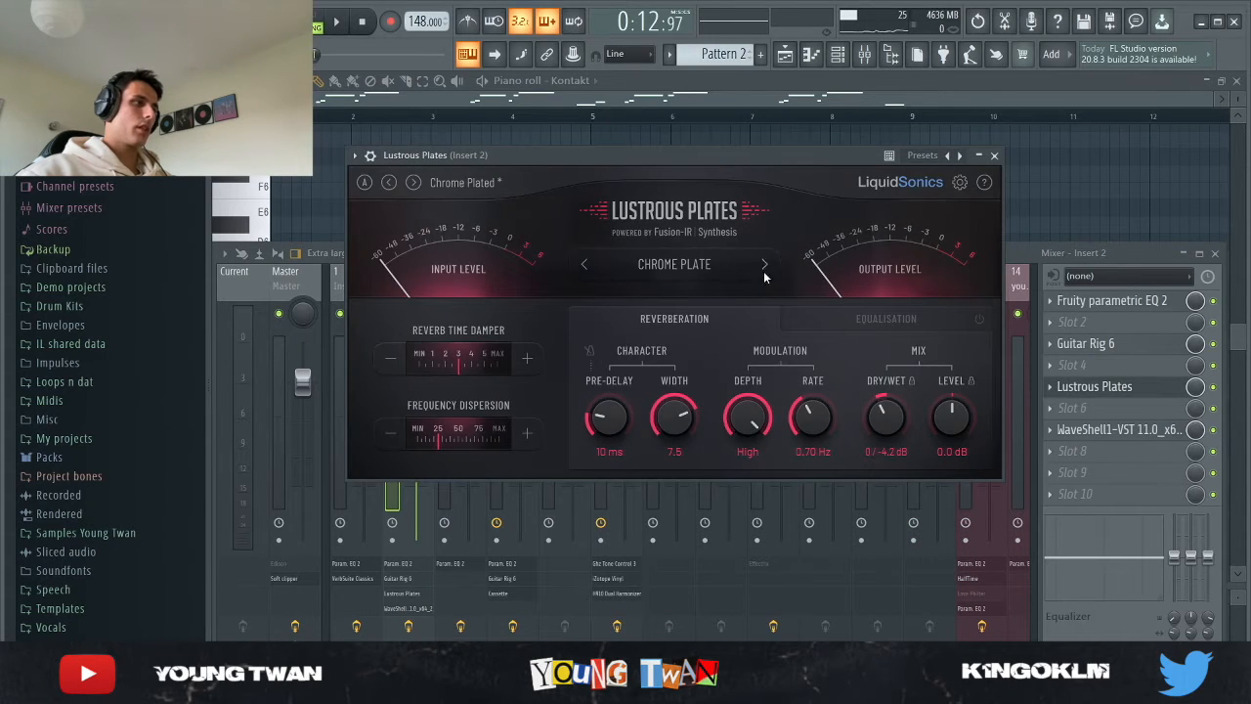
click(1095, 388)
click(1114, 432)
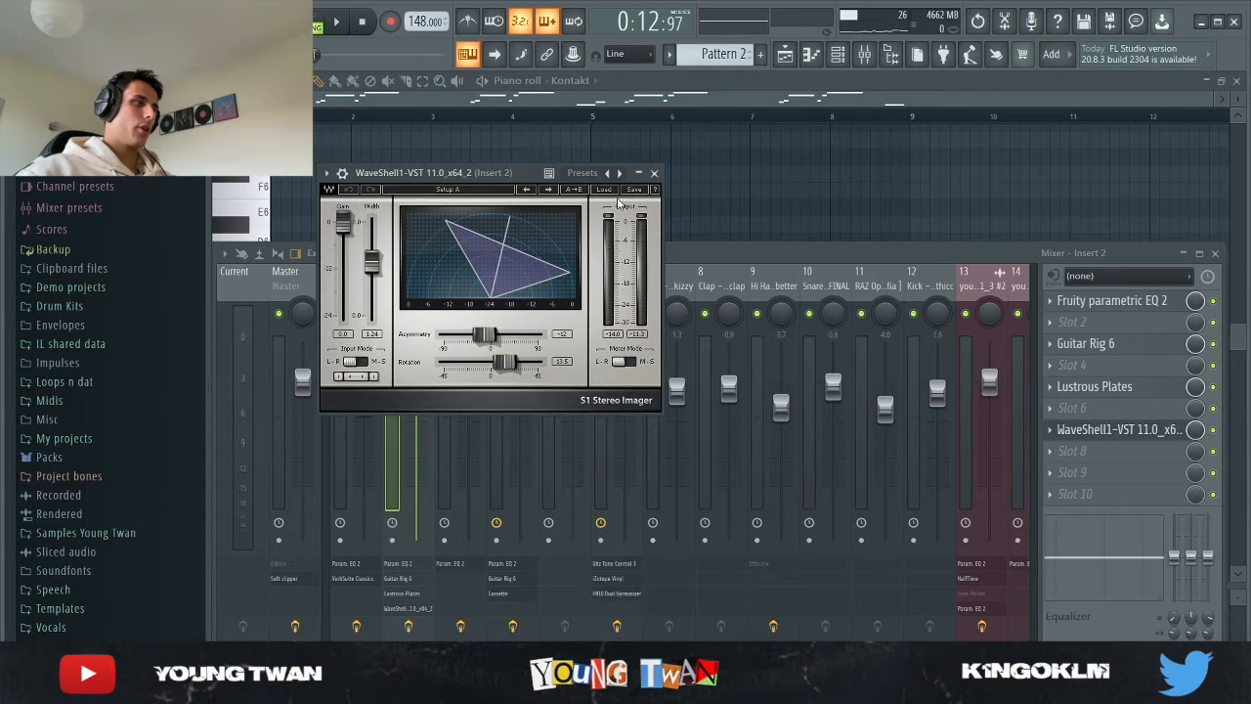
click(655, 173)
click(543, 193)
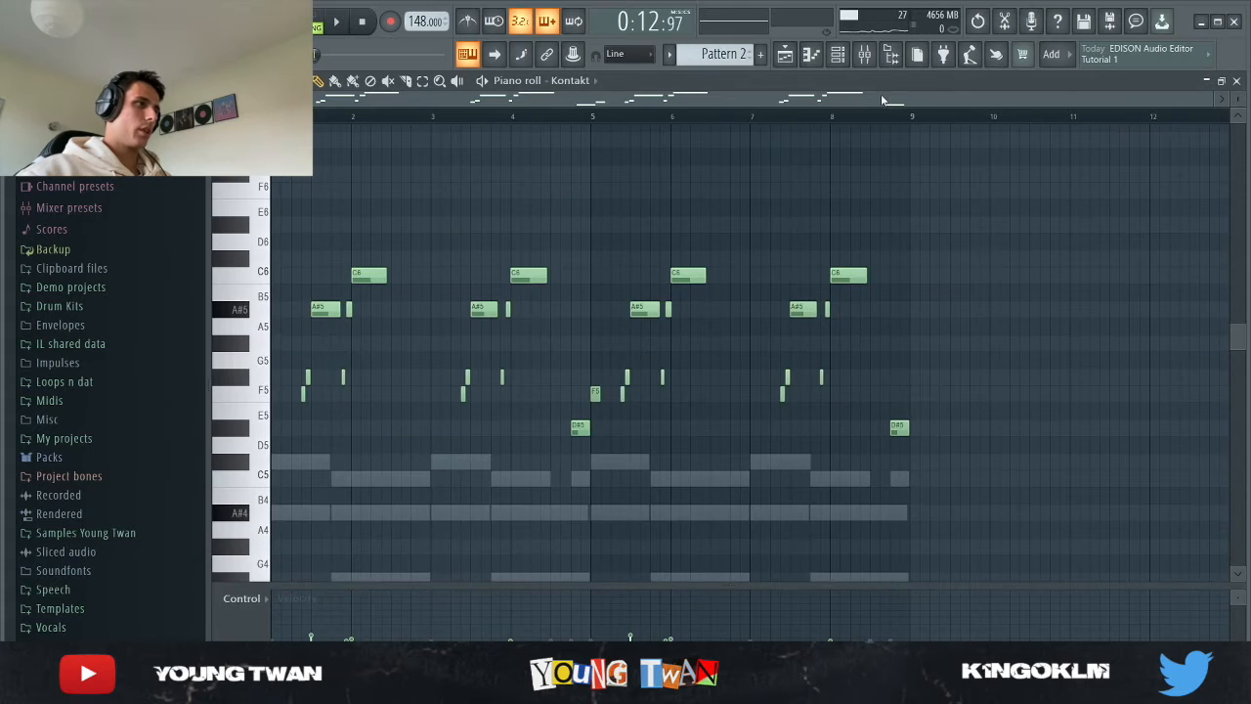
Step: In the playlist, make Pattern 1 the active pattern and place the playhead at bar 17
click(837, 56)
click(786, 56)
scroll(760, 280, down, 3)
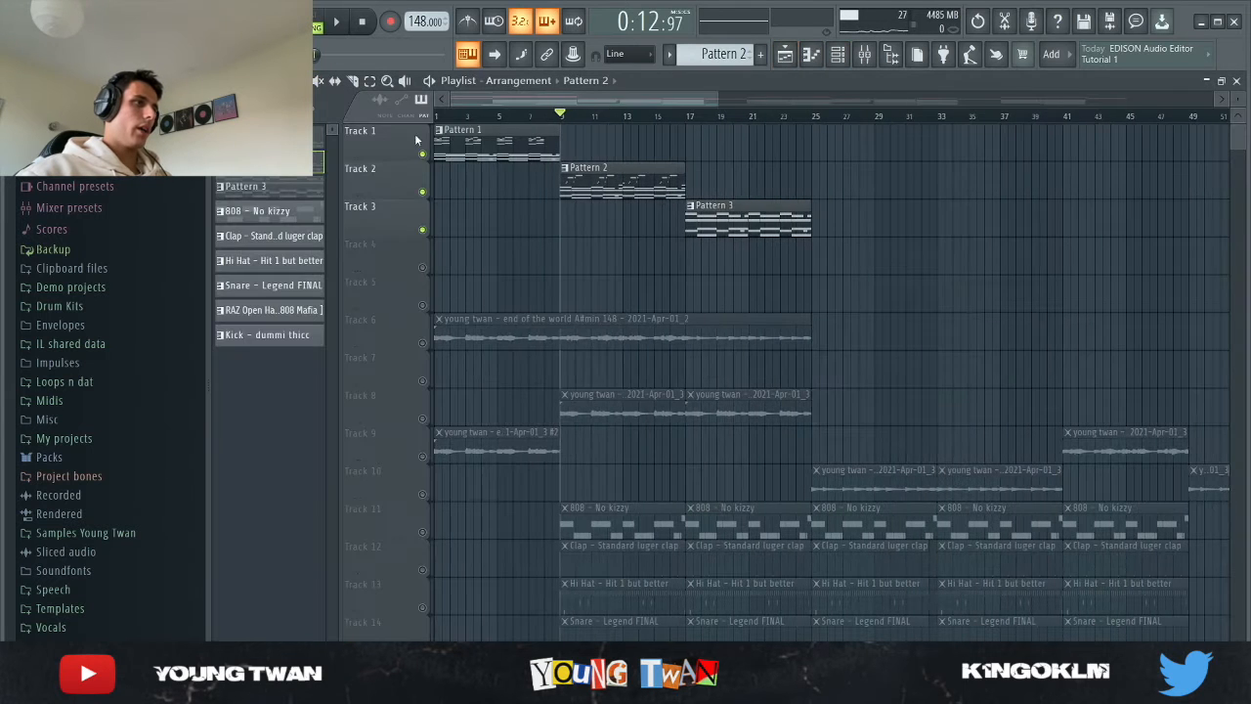
click(446, 140)
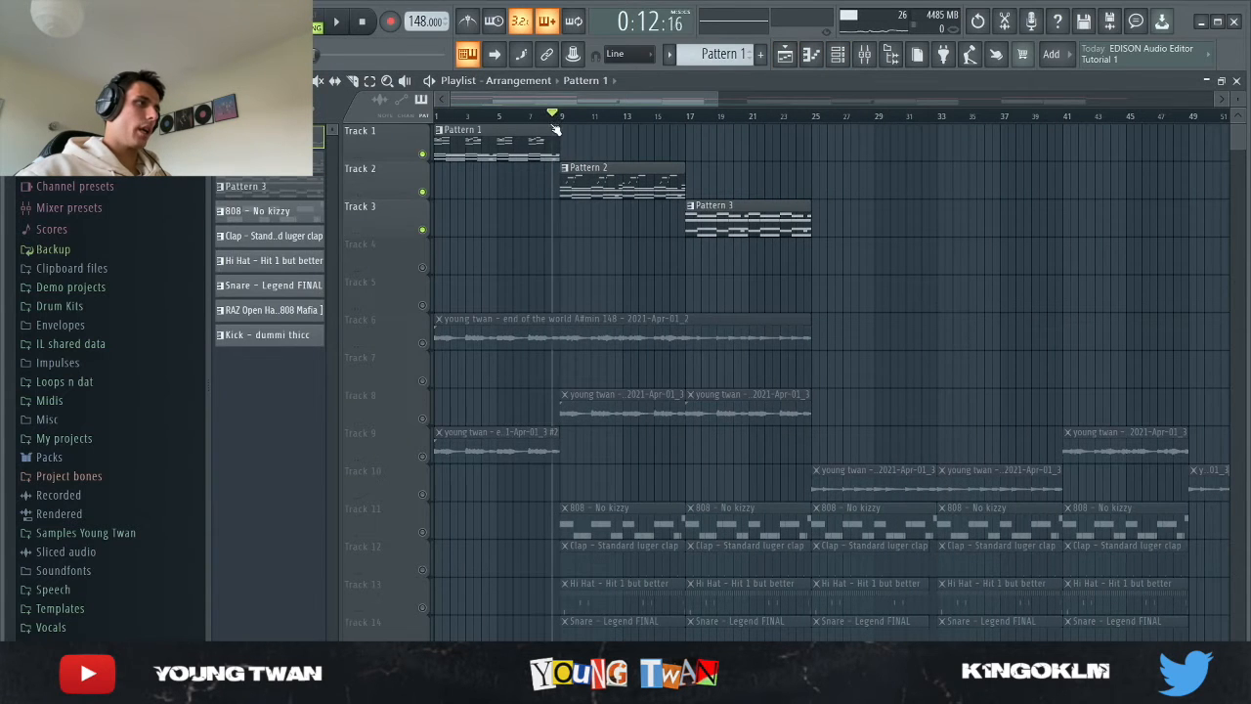
drag(564, 119, 690, 130)
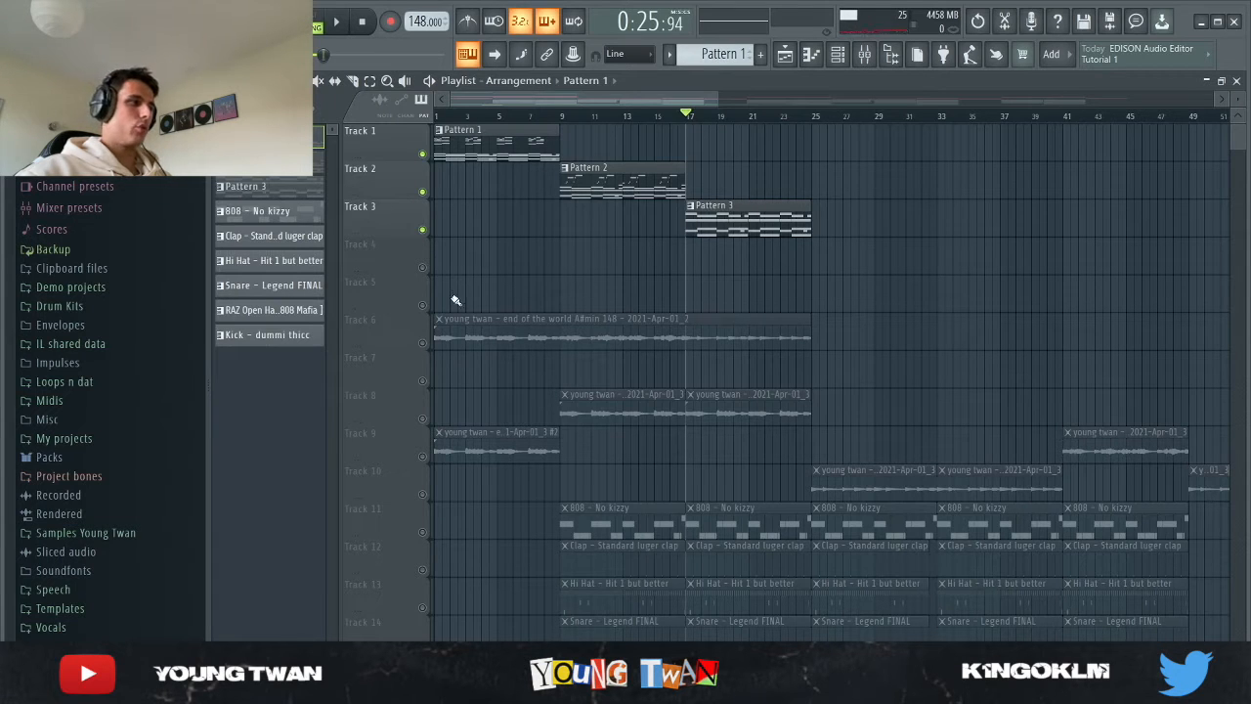
Step: Solo Track 6 in the playlist and play back its bounced melody recording from the start
right_click(423, 343)
key(space)
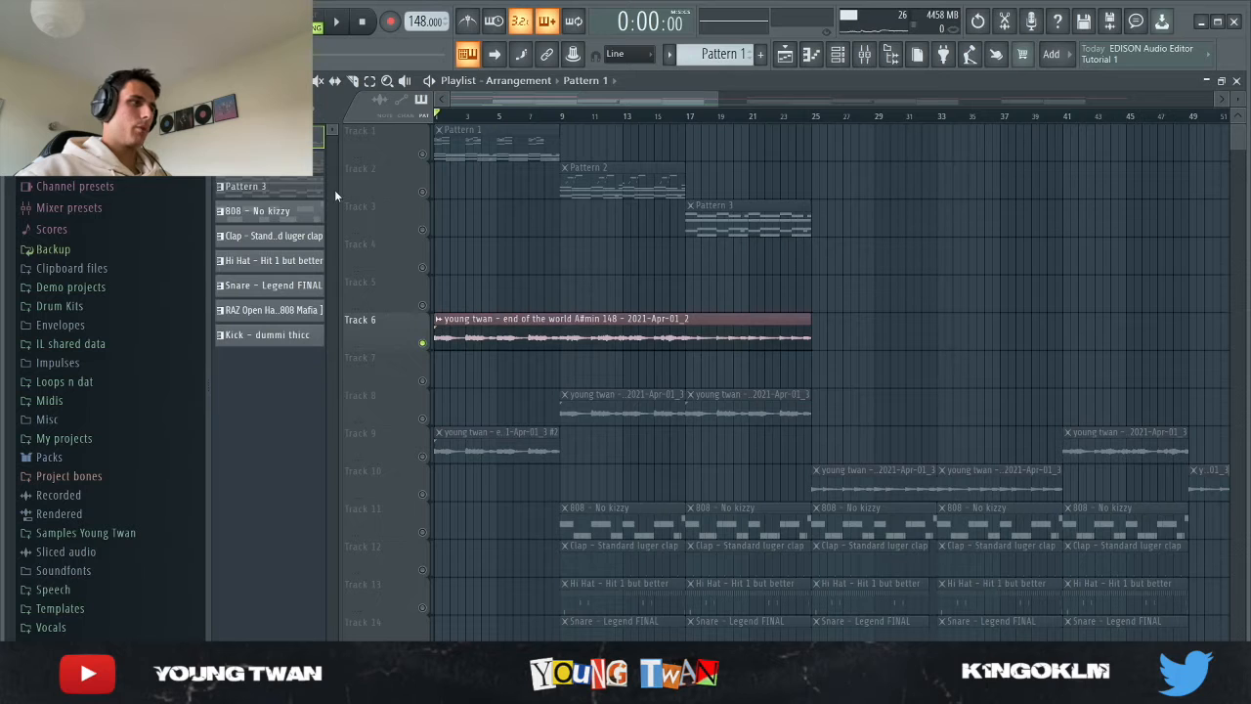
click(841, 59)
key(F6)
key(space)
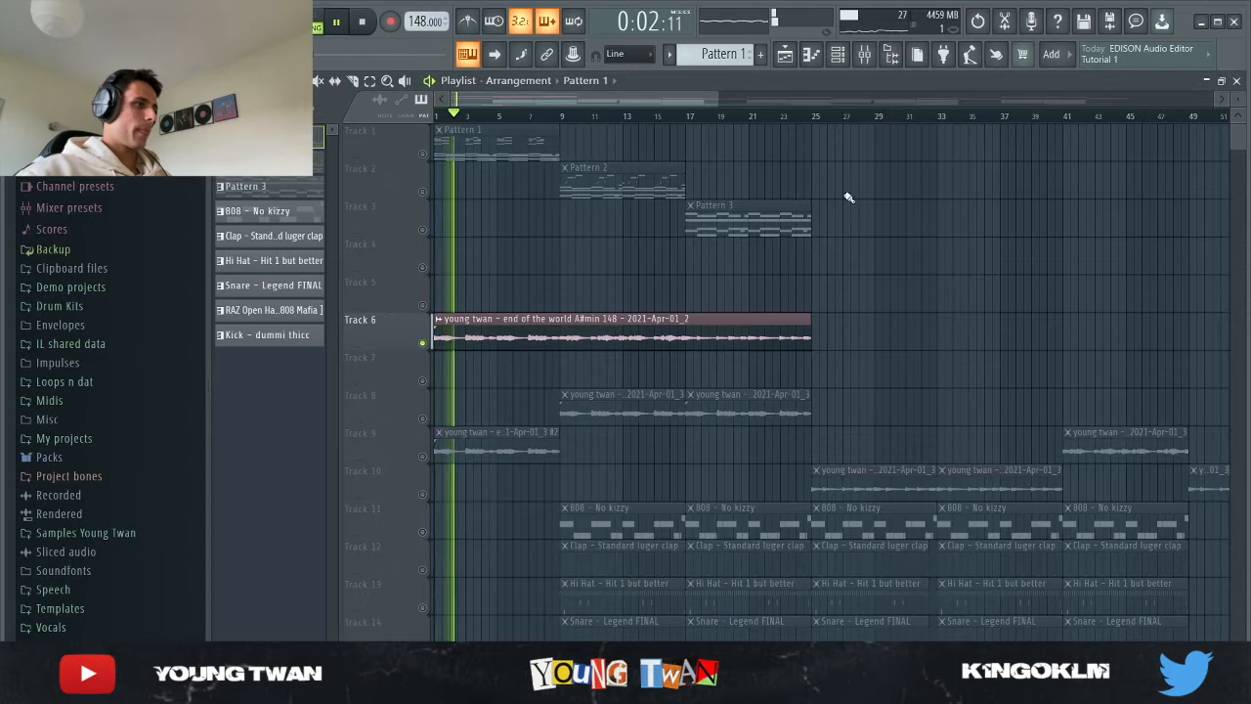
Step: Select the Insert 6 mixer track and examine its Ghz Tone Control 3, iZotope Vinyl and H910 Dual Harmonizer effects
click(864, 55)
key(space)
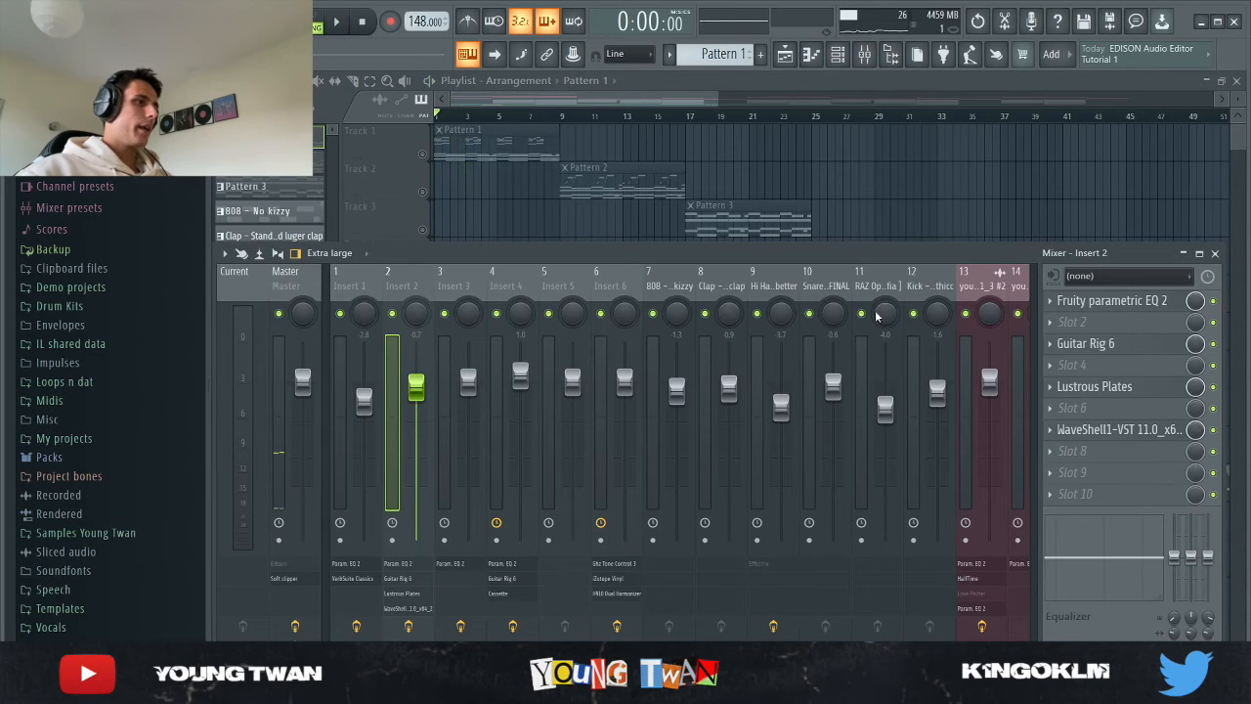
click(630, 321)
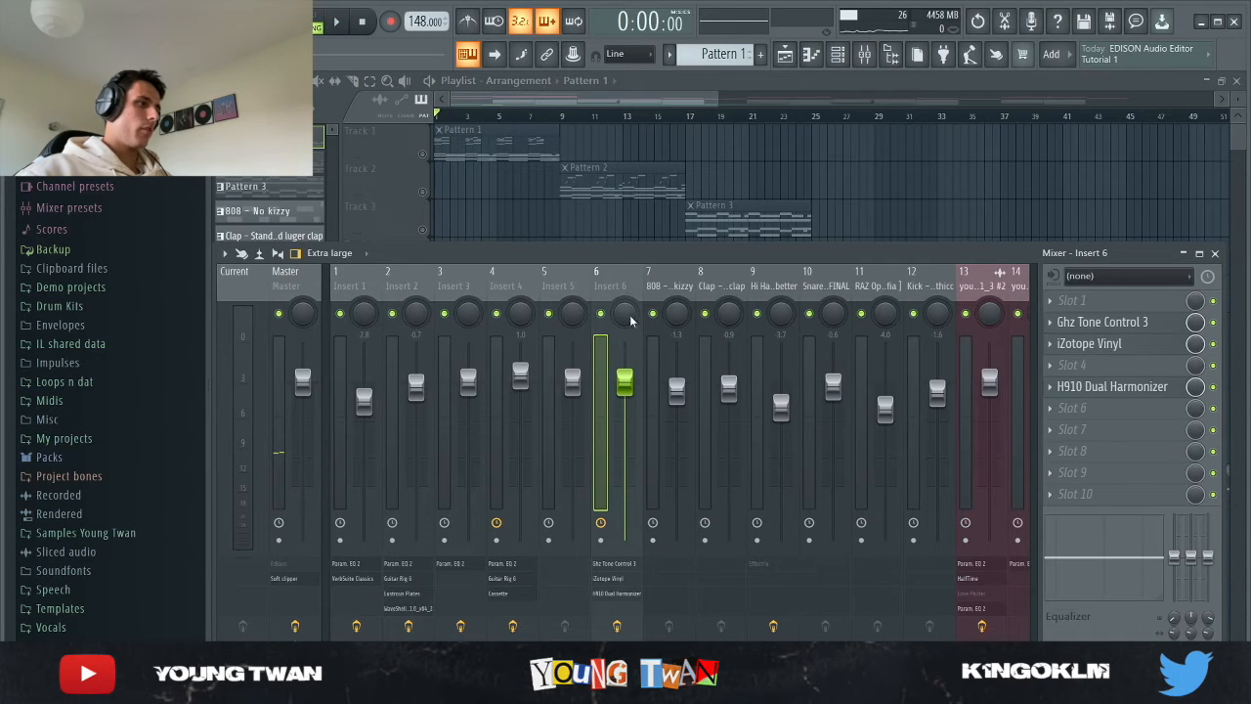
click(1144, 325)
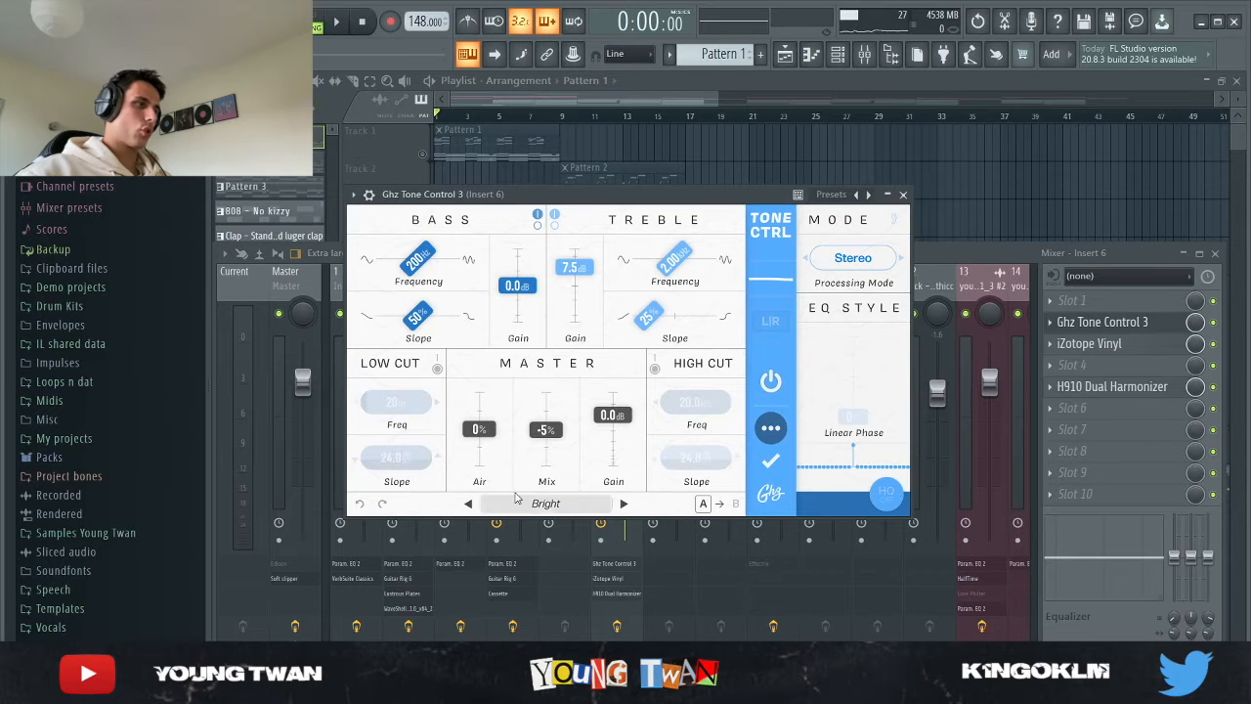
click(1080, 323)
click(1123, 352)
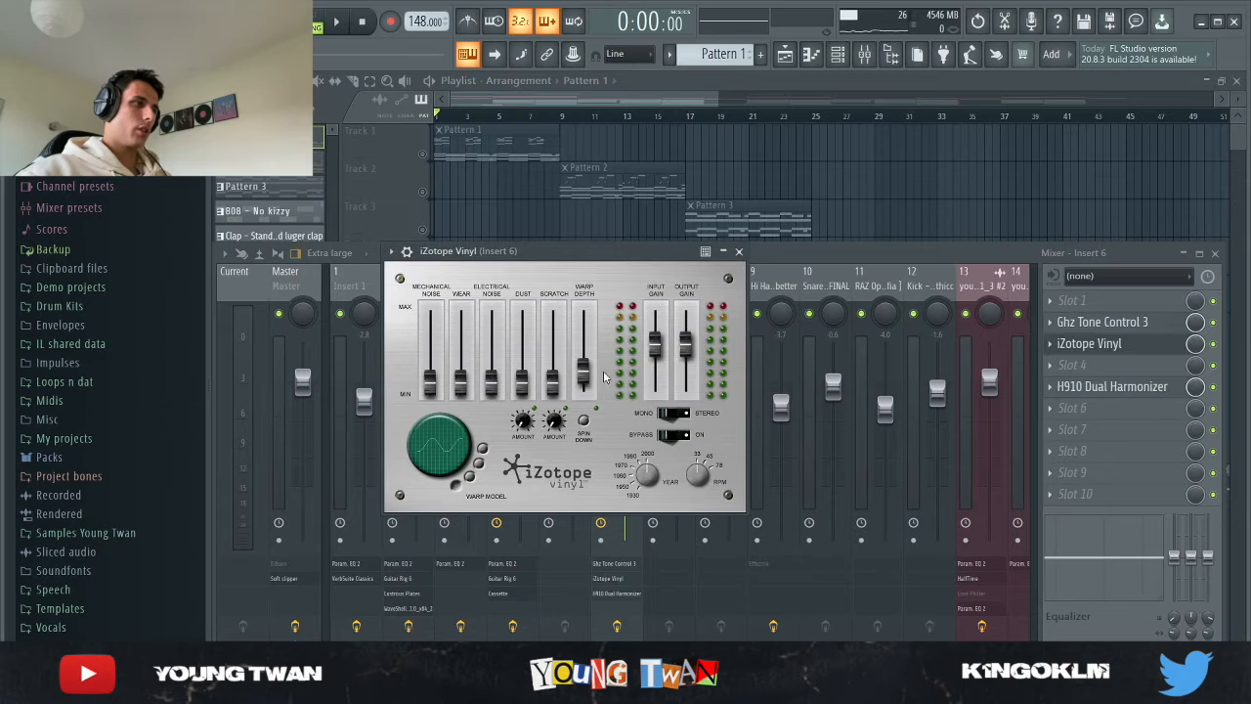
click(740, 252)
click(1111, 387)
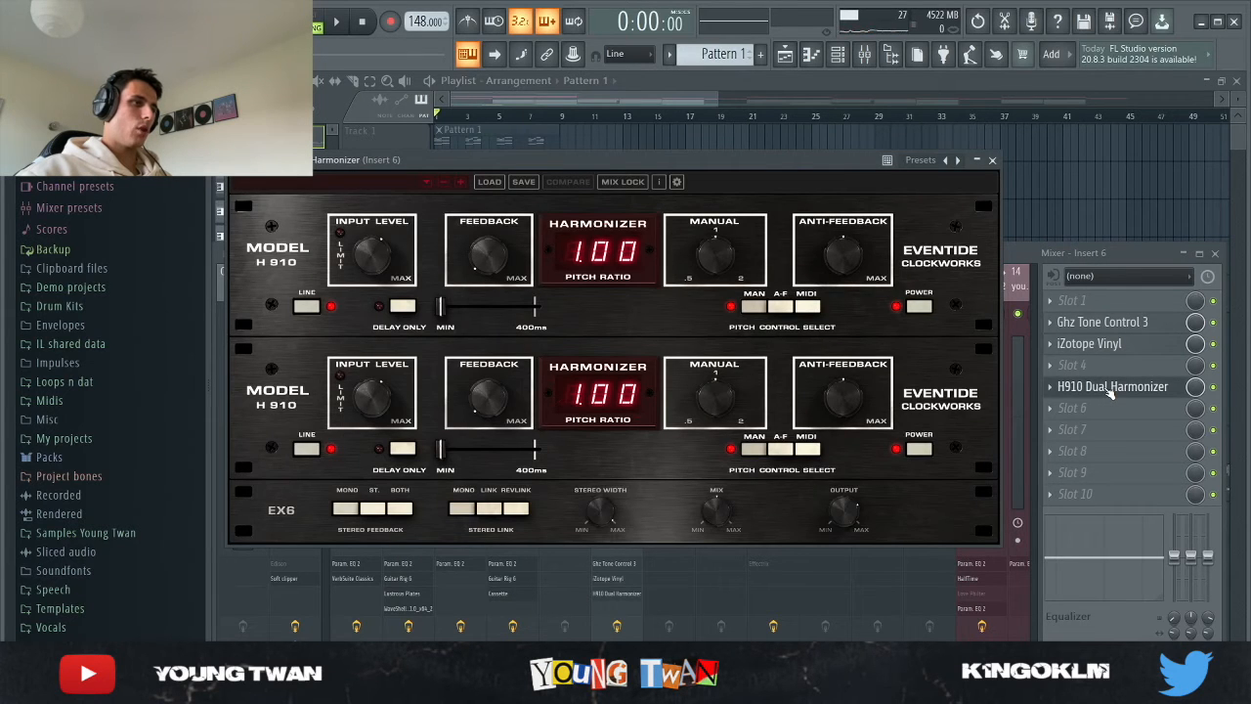
click(1111, 387)
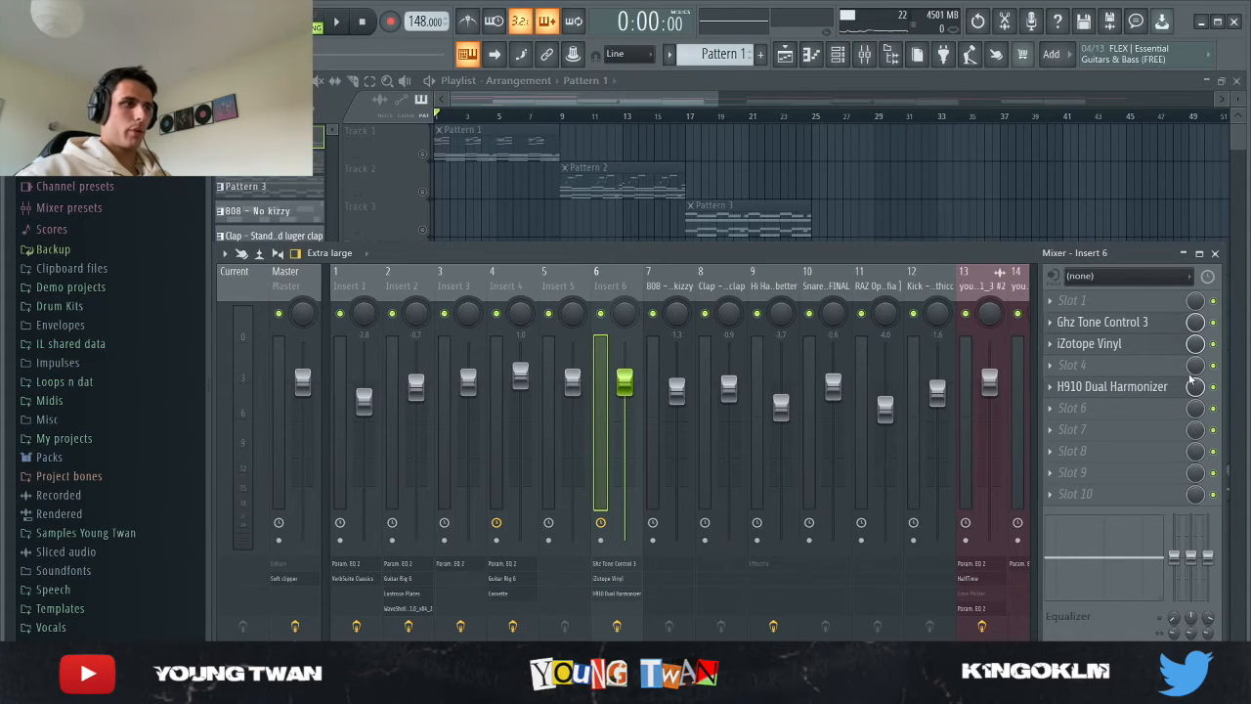
Step: Open the Track 6 audio clip's sample settings and examine its sample rate in Edison, closing both windows
key(F9)
double_click(495, 337)
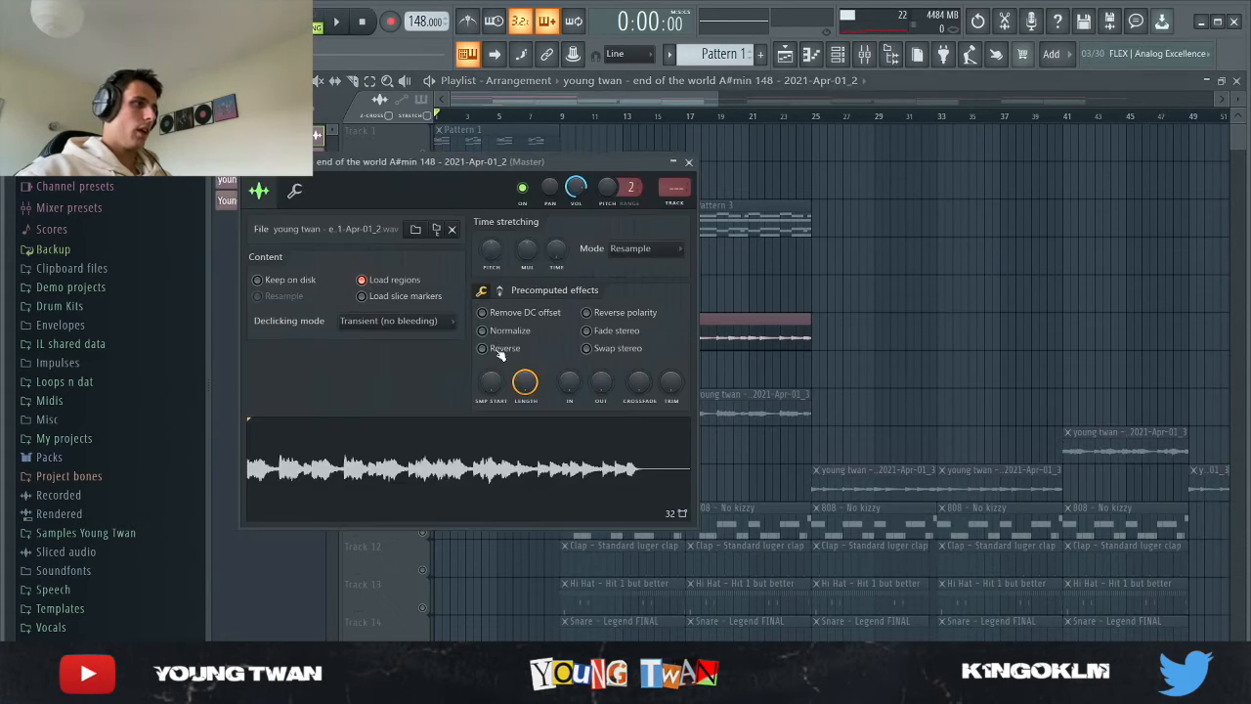
key(ctrl+e)
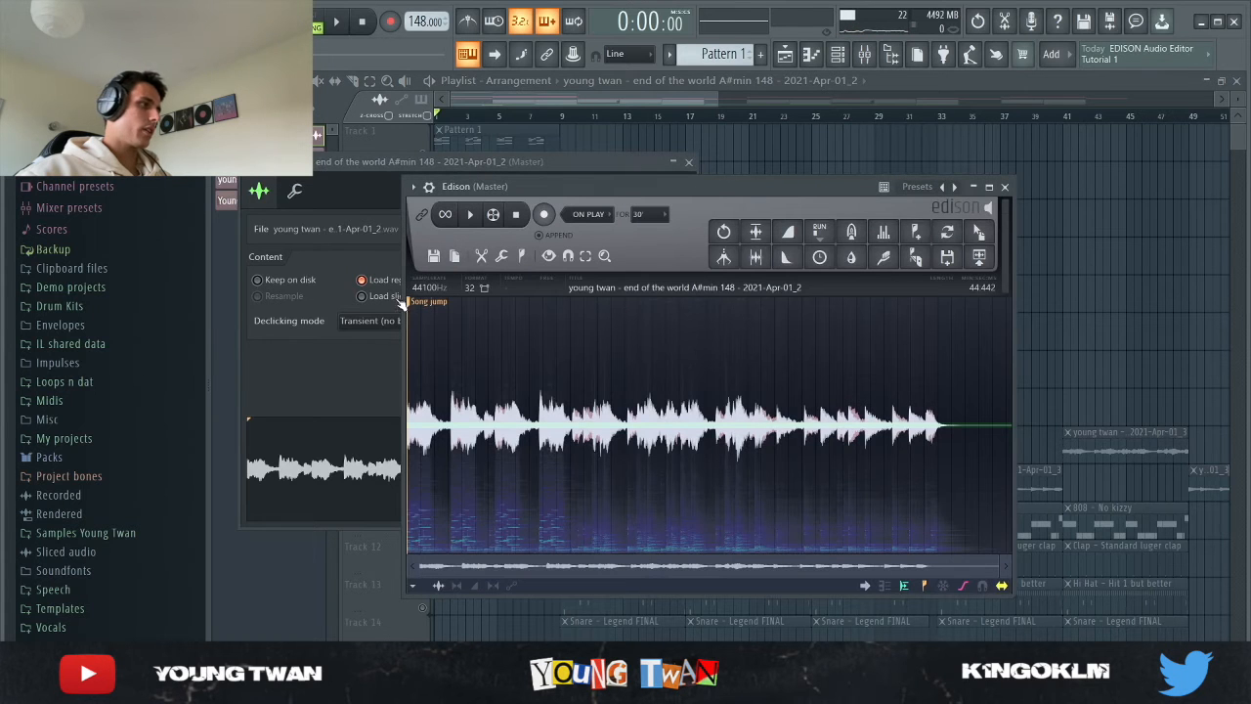
click(1004, 186)
key(F9)
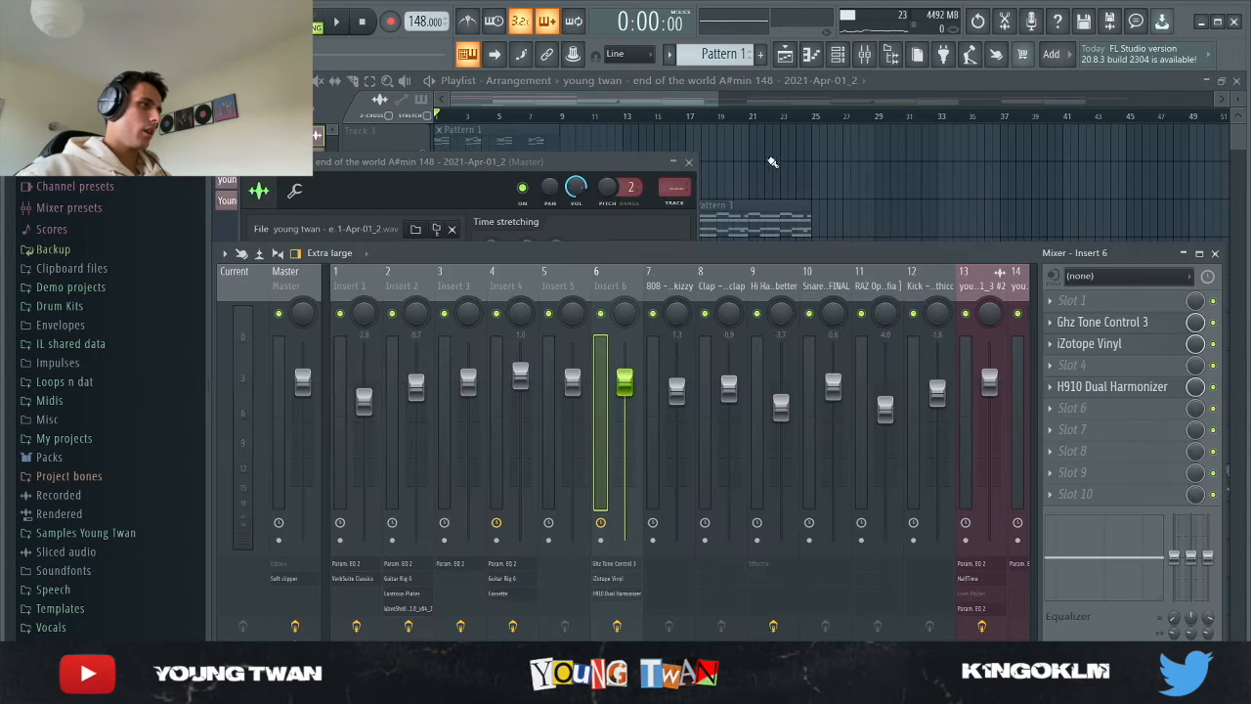
click(690, 163)
key(F9)
Step: Solo Track 9, unmute Track 8 and examine the sample rate of Track 8's audio clip in Edison
right_click(421, 457)
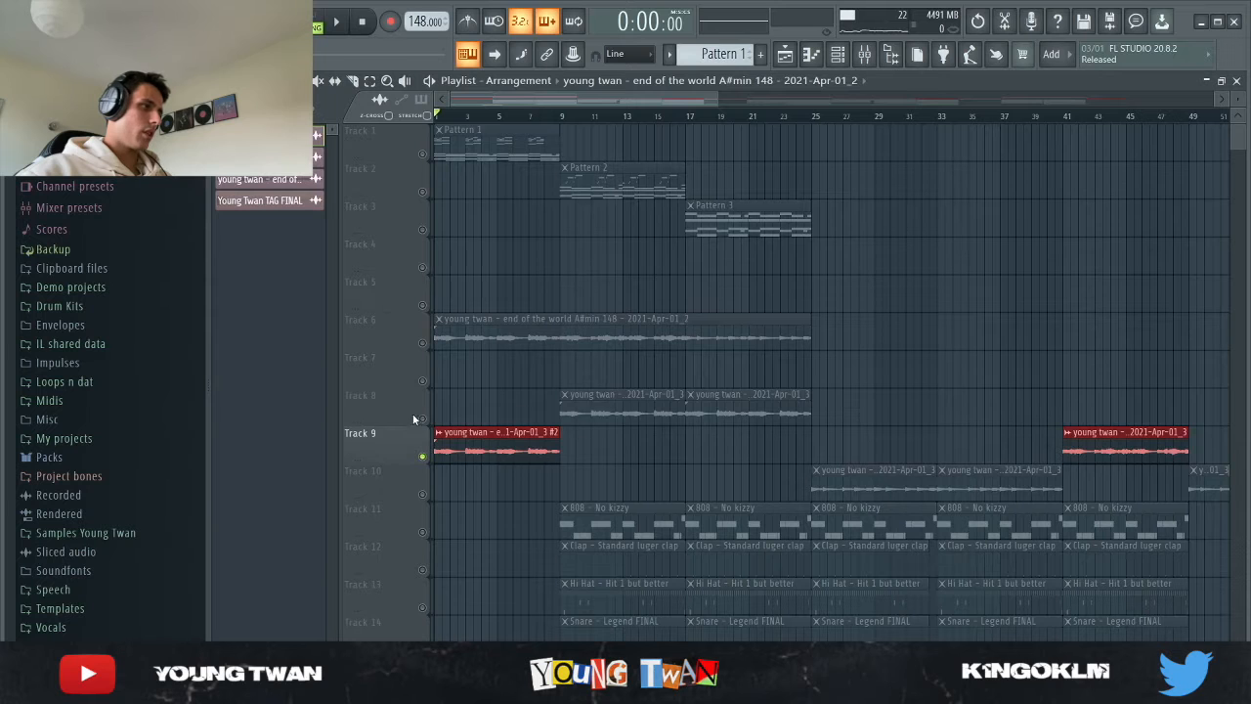
click(422, 418)
double_click(585, 396)
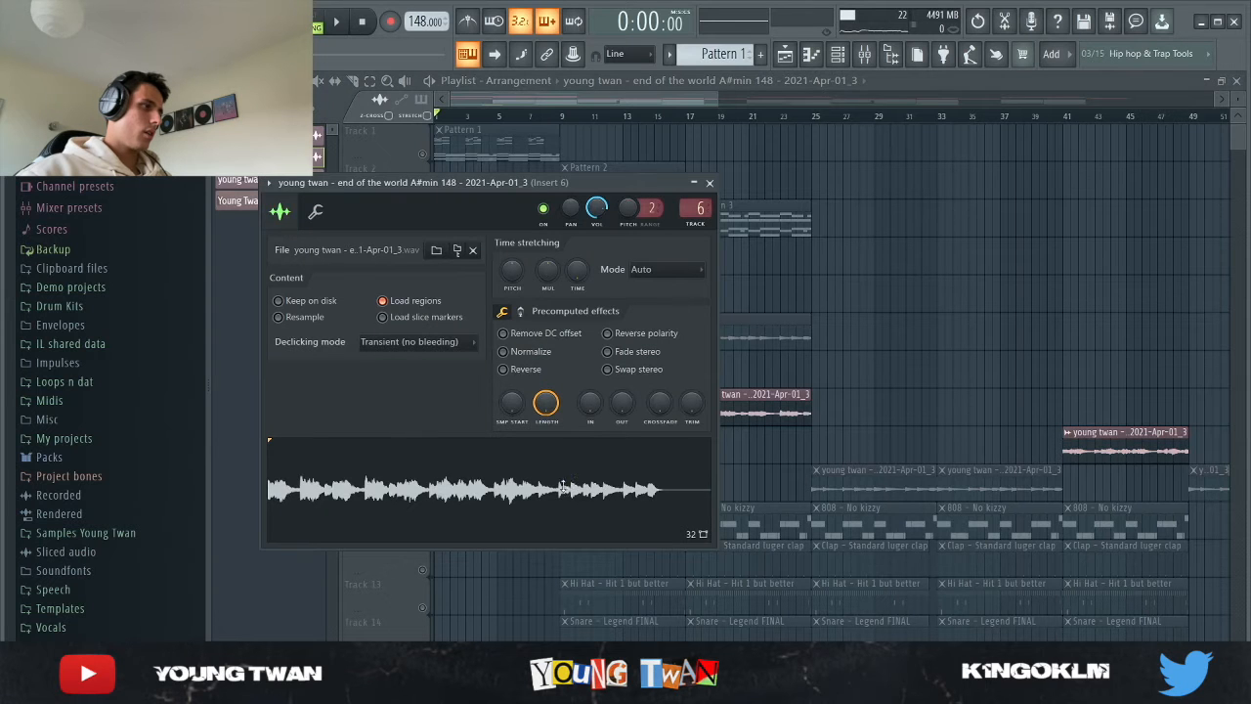
key(ctrl+e)
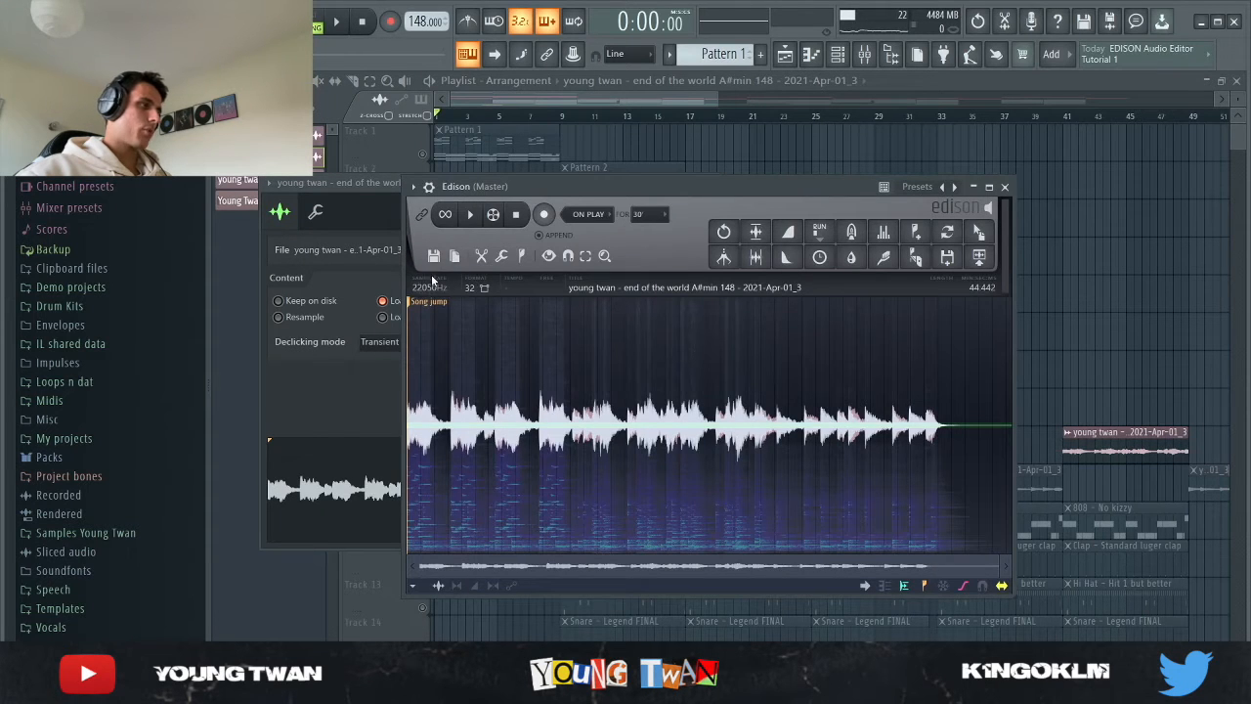
click(1004, 186)
key(F9)
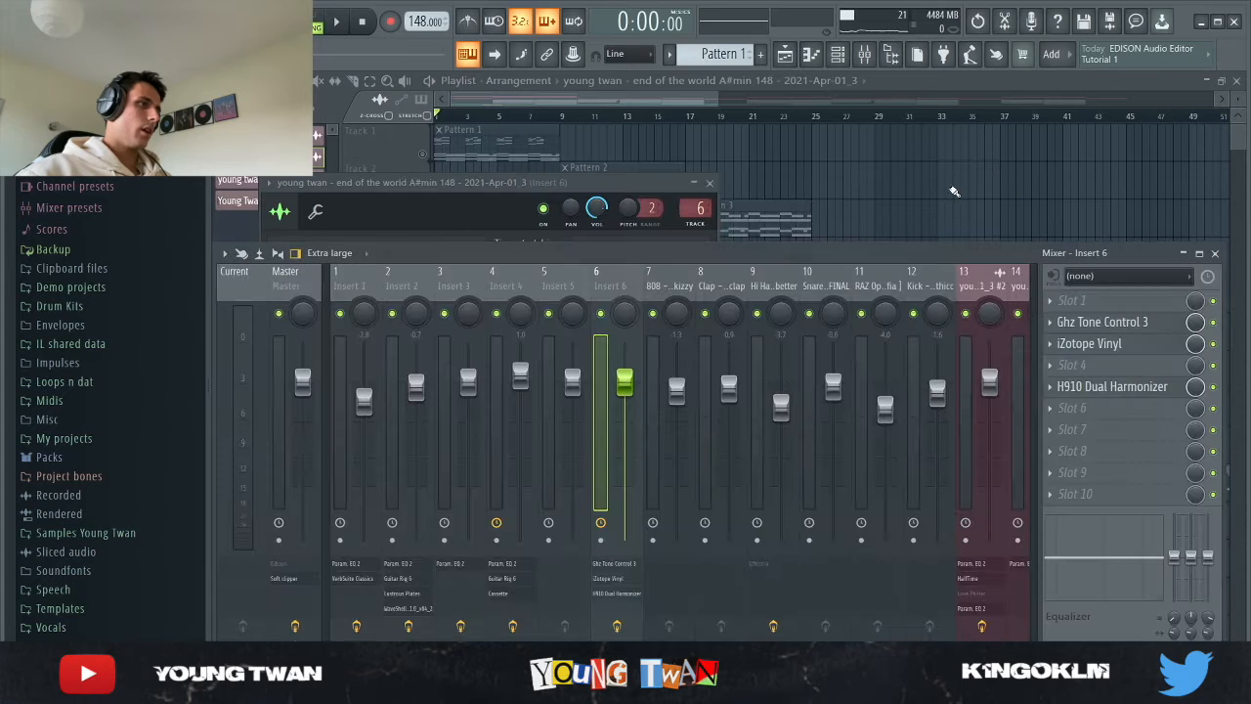
click(709, 183)
key(F9)
Step: Unmute playlist tracks 10 to 18 to bring back the remaining melody clips, drums, Effectrix automation and tag, and view the full arrangement
scroll(469, 357, down, 3)
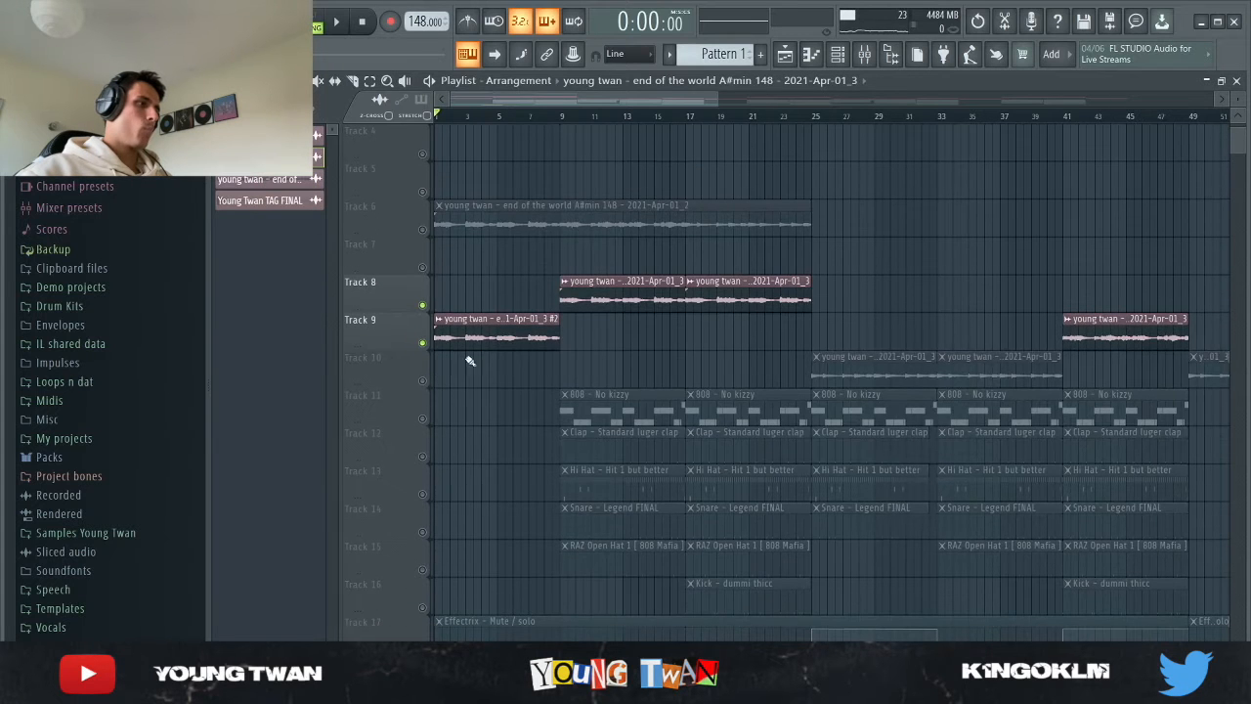
click(423, 419)
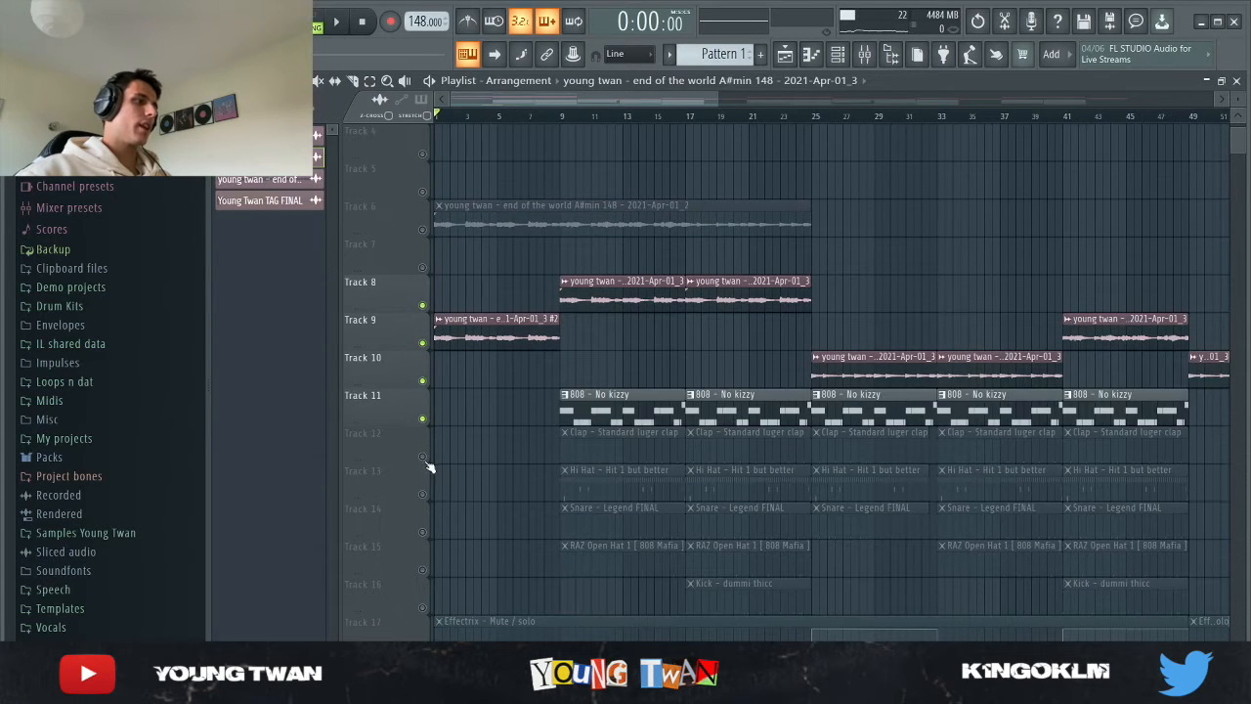
click(422, 456)
click(422, 494)
click(422, 532)
click(423, 570)
click(422, 608)
scroll(528, 523, down, 3)
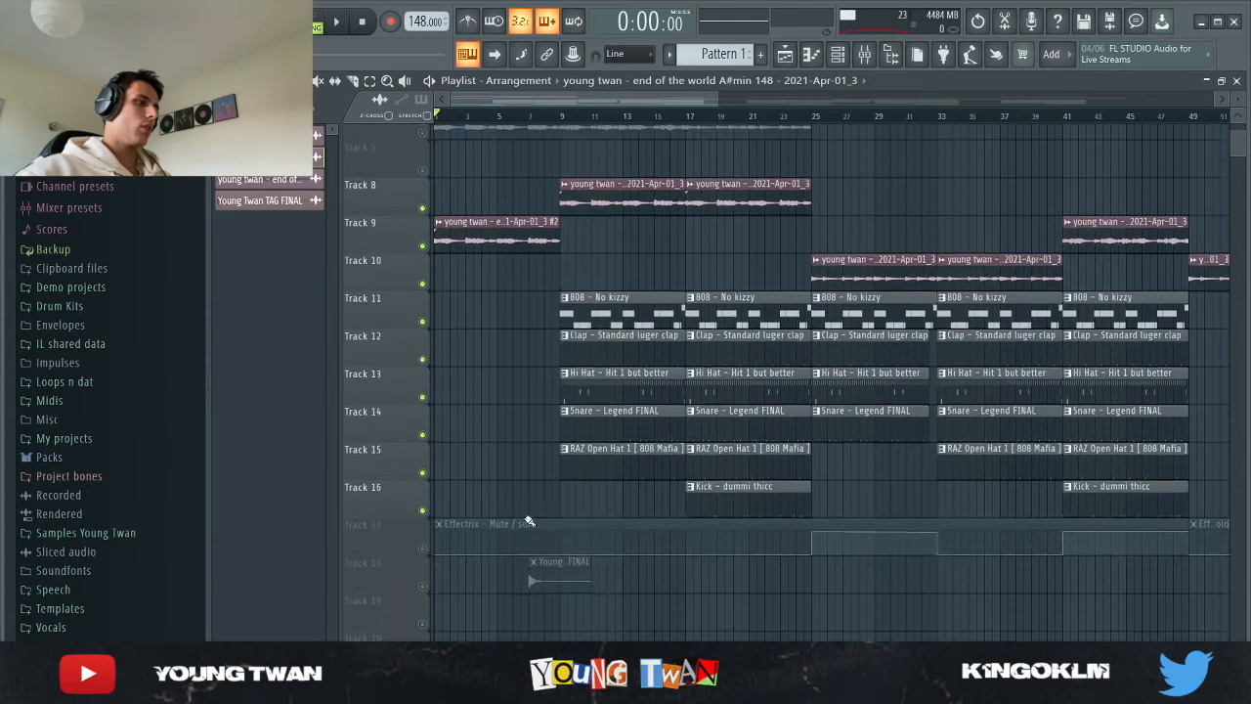
click(423, 531)
click(423, 570)
scroll(768, 334, down, 1)
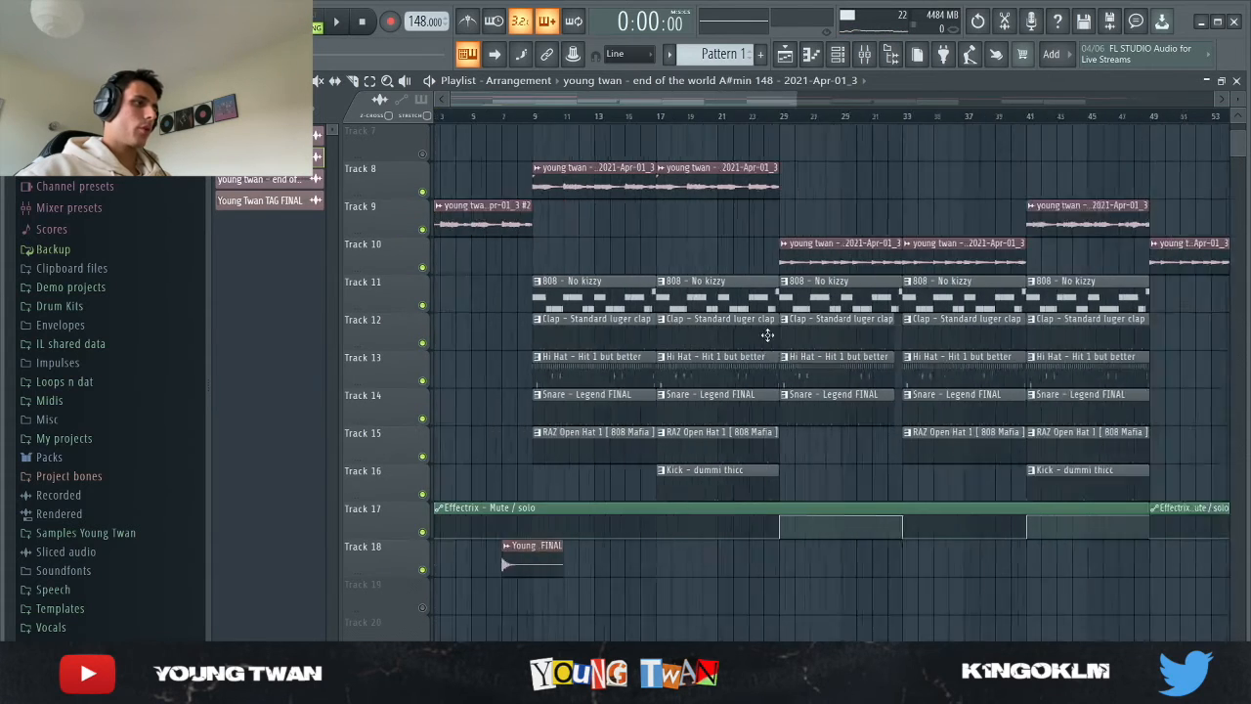
scroll(768, 334, down, 2)
scroll(580, 246, up, 2)
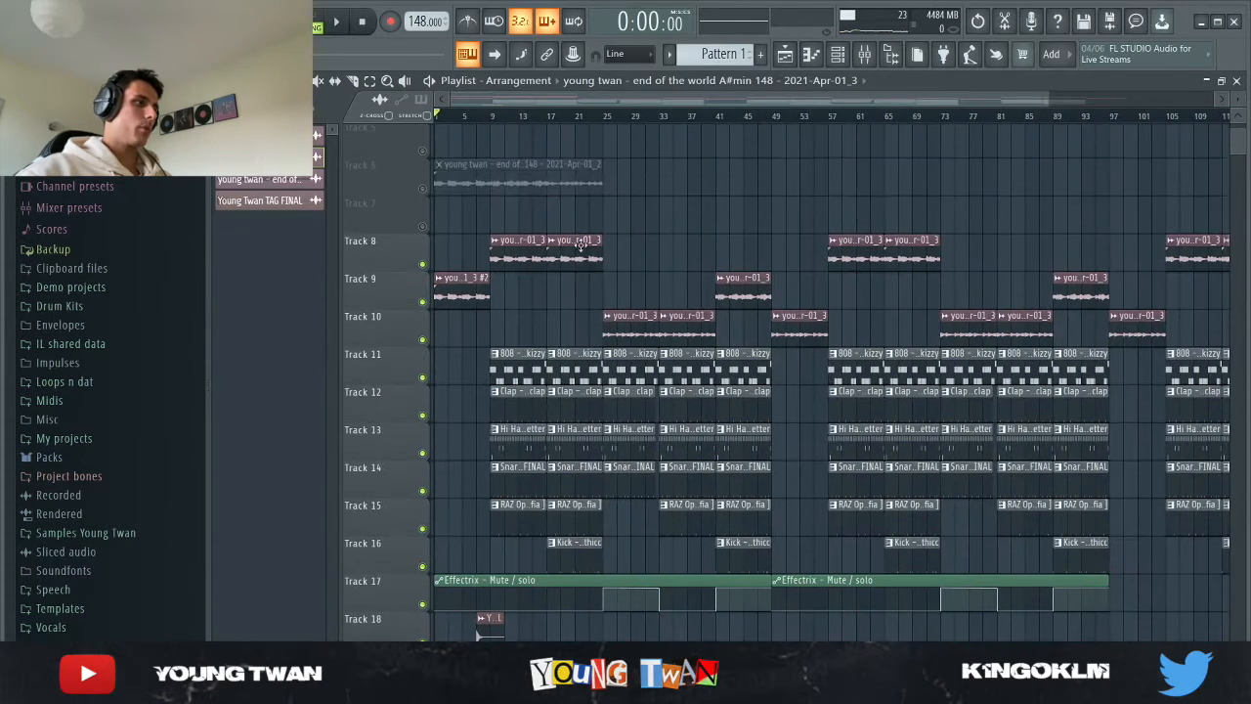
Step: Examine the channel rack and the mixer, and return to the playlist
click(835, 57)
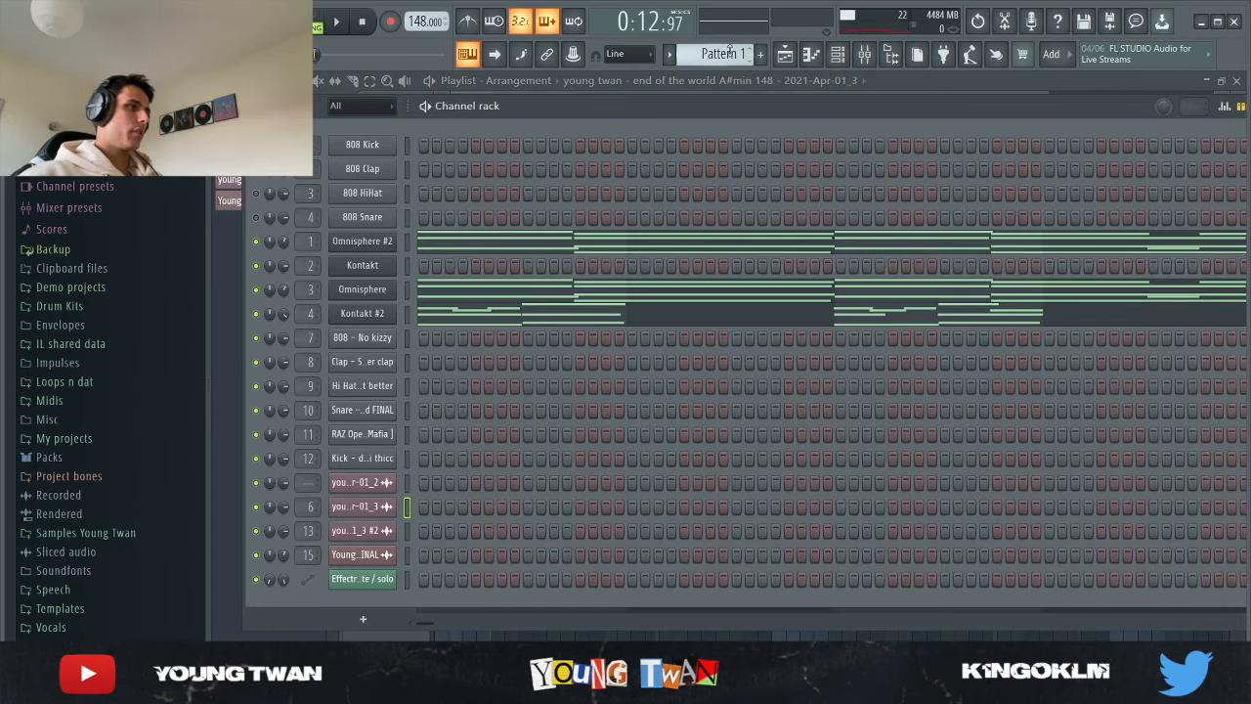
key(F6)
click(860, 59)
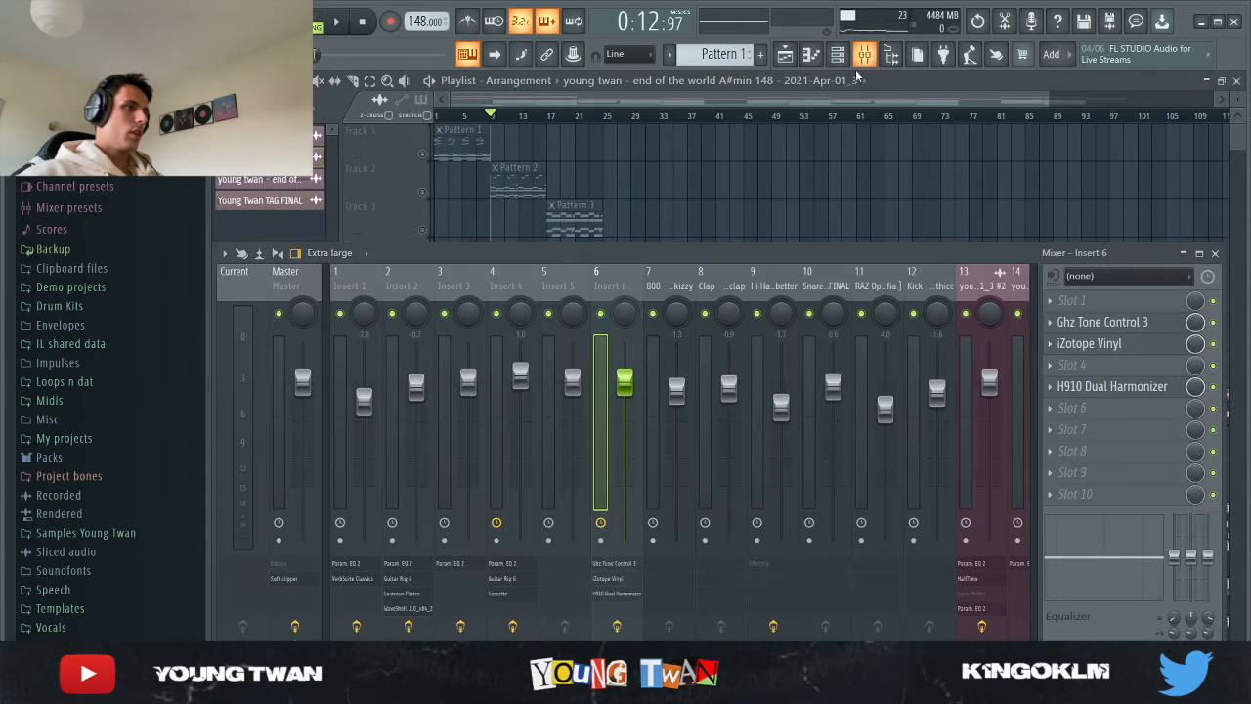
key(F9)
Step: Solo the 808 on Track 11 and play it from bar 9 of the arrangement
scroll(648, 371, down, 5)
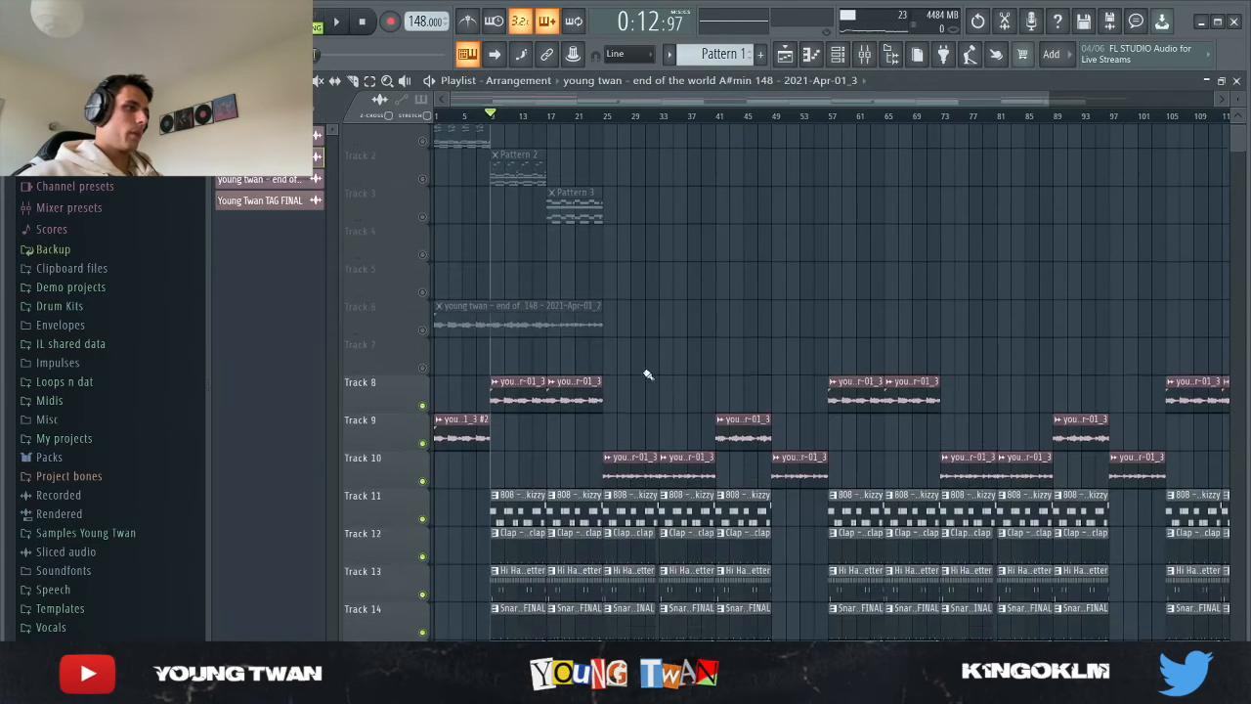
right_click(422, 343)
scroll(528, 311, down, 1)
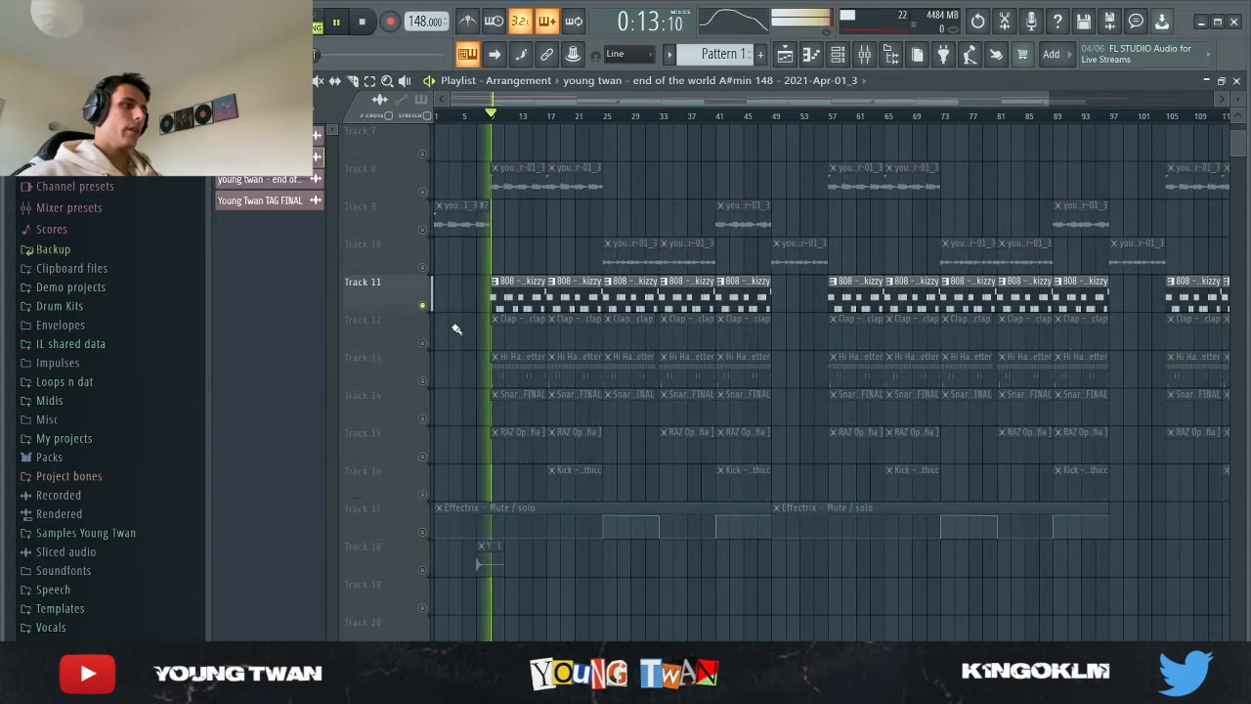
scroll(430, 343, up, 2)
scroll(398, 343, up, 2)
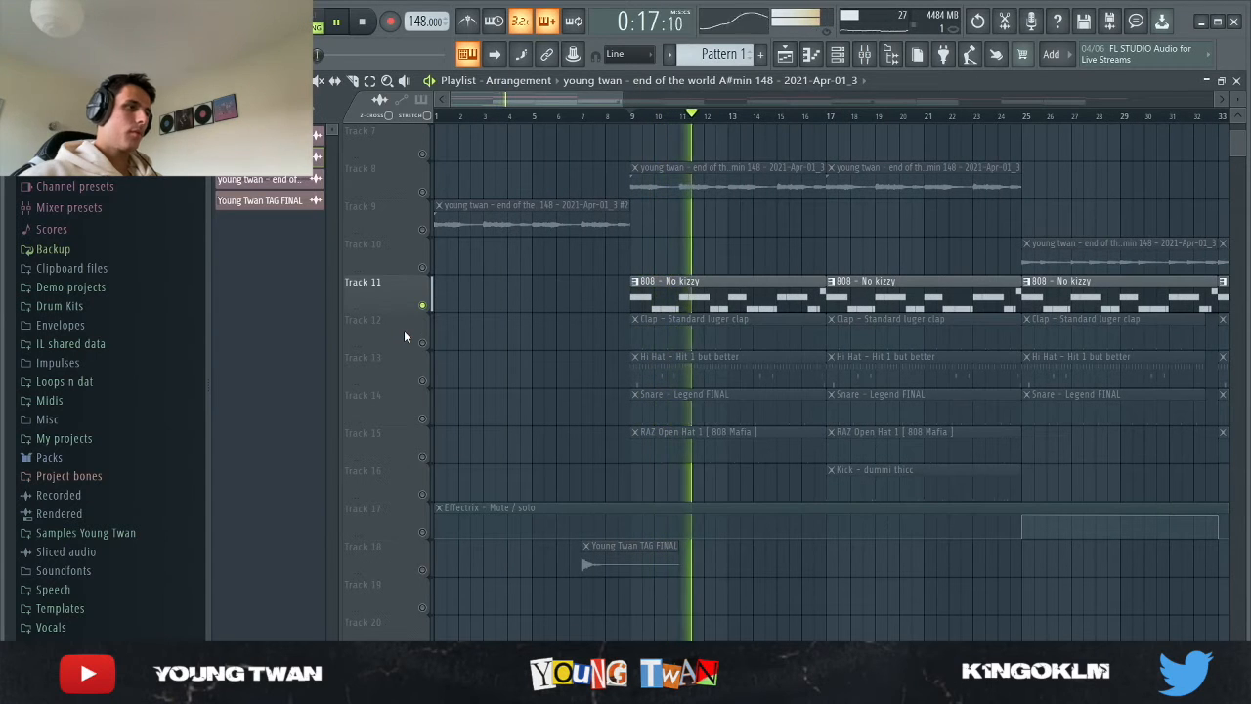
Step: Unmute Tracks 12 to 15 one at a time during playback to layer in the clap, hi-hat, snare and open hat
click(423, 344)
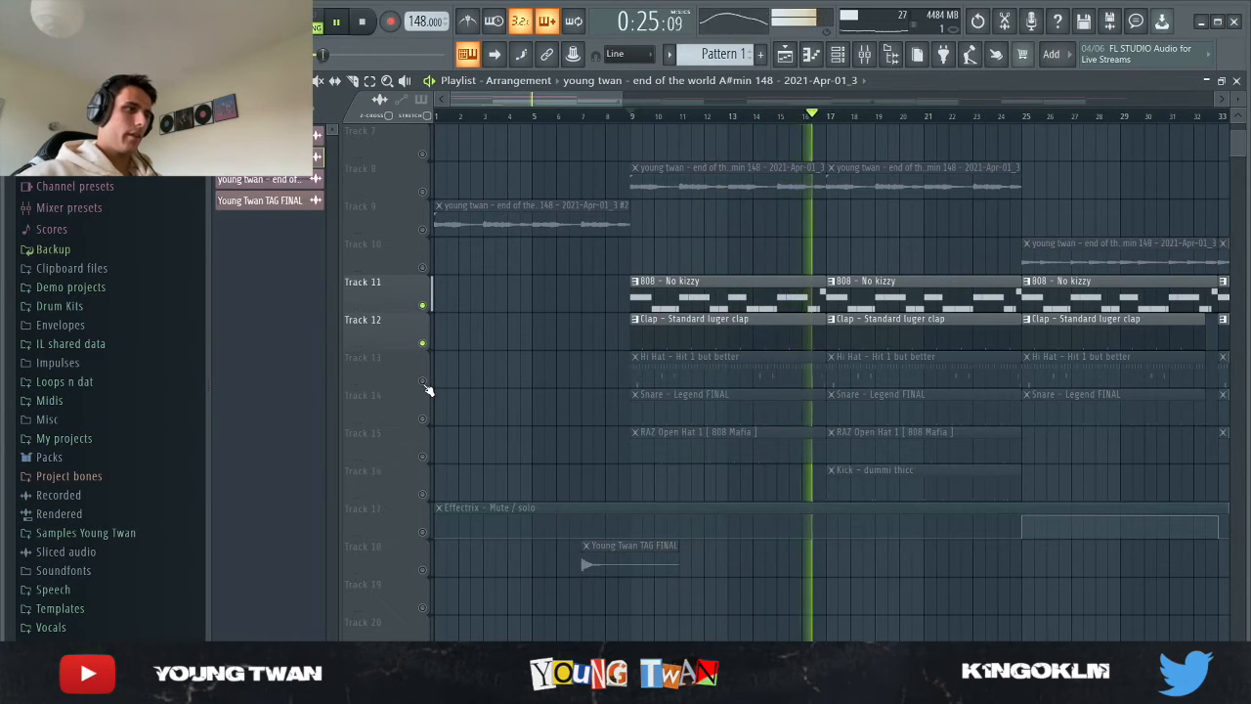
click(424, 381)
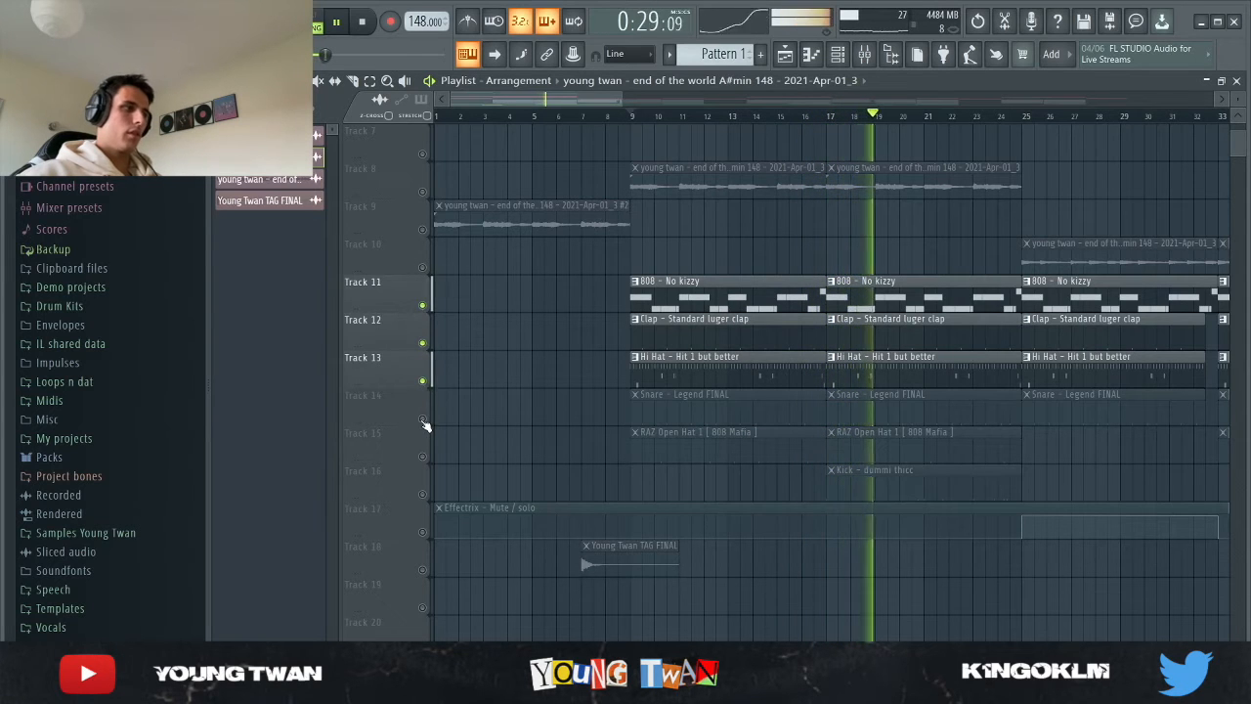
click(423, 418)
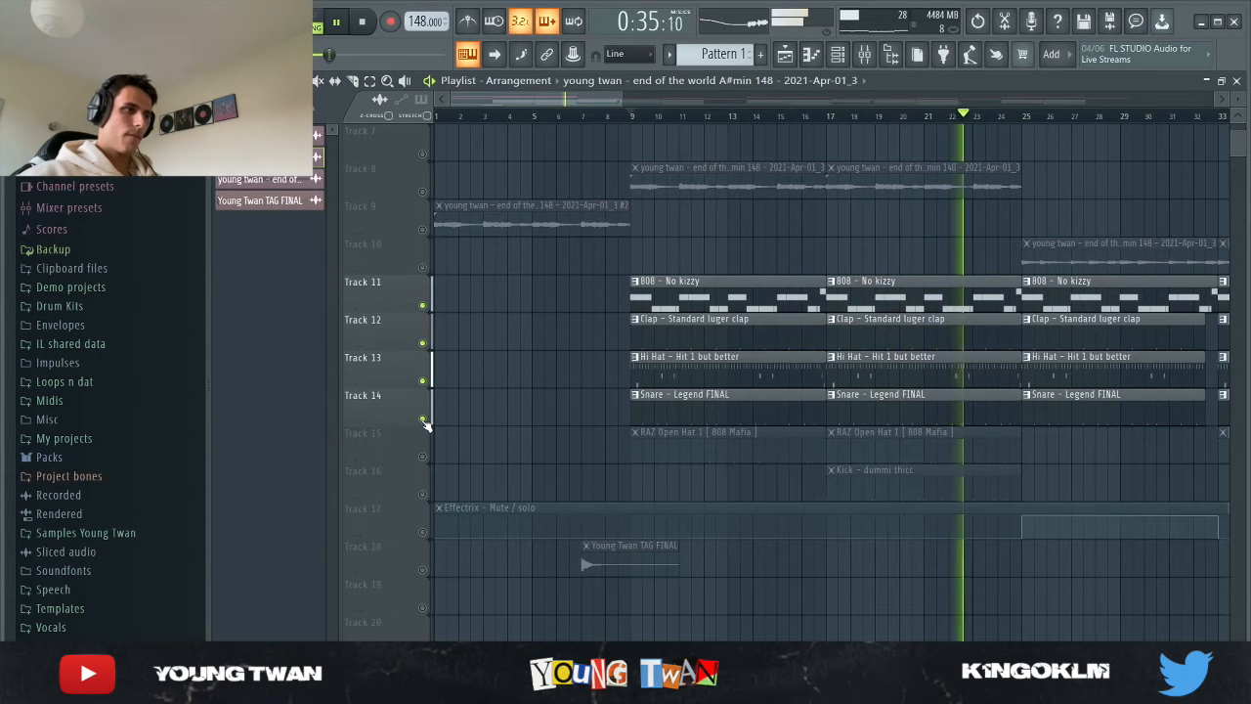
click(423, 456)
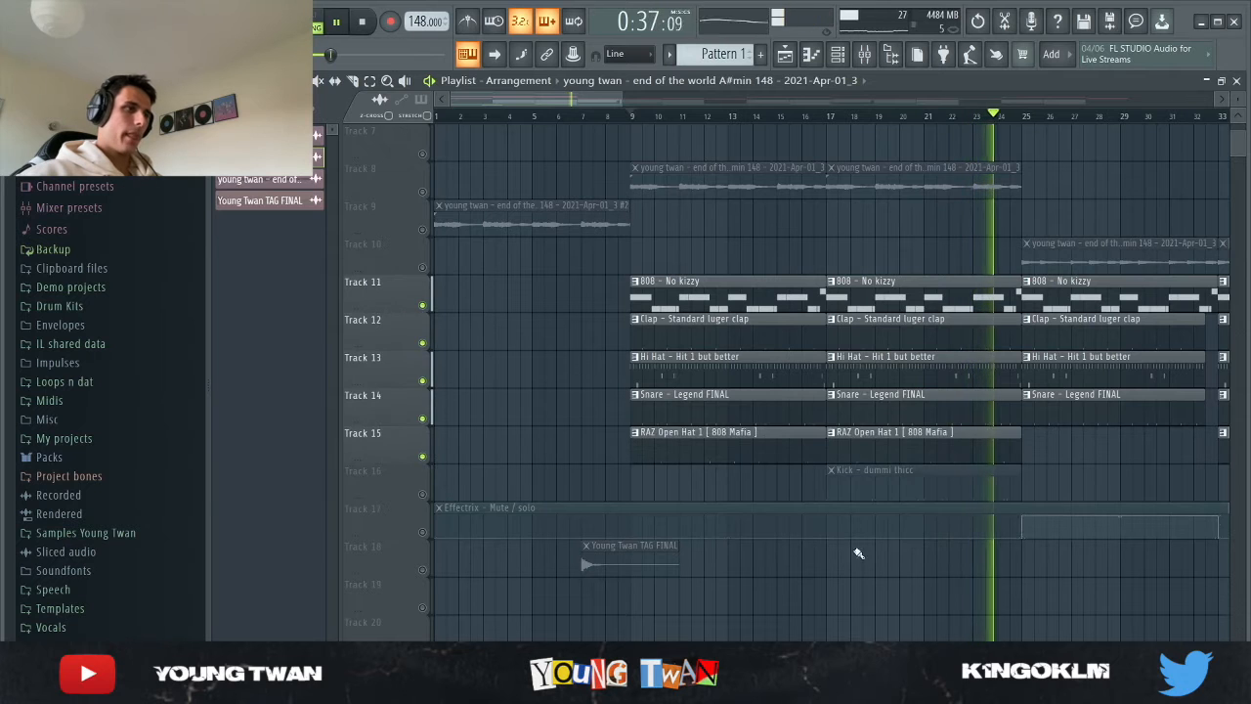
Step: Replay the 808, clap, hi-hat, snare and open hat from bar 17, and stop playback
scroll(958, 416, down, 1)
click(776, 116)
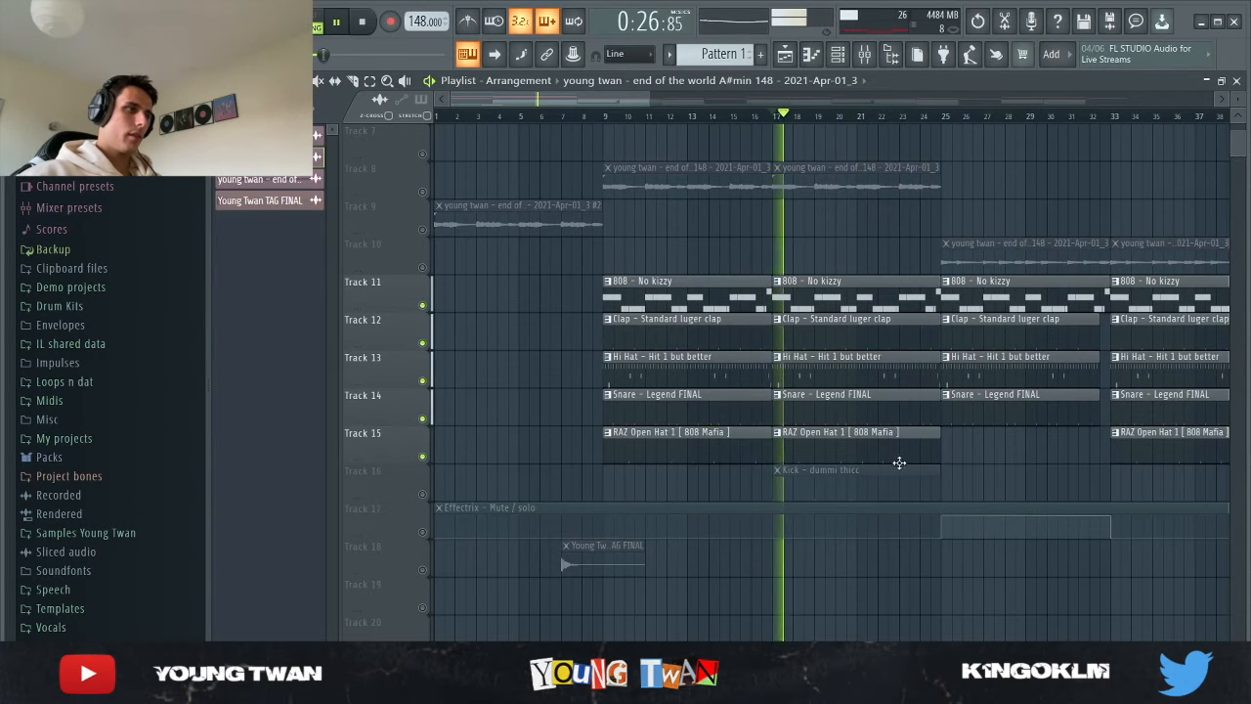
scroll(961, 462, up, 2)
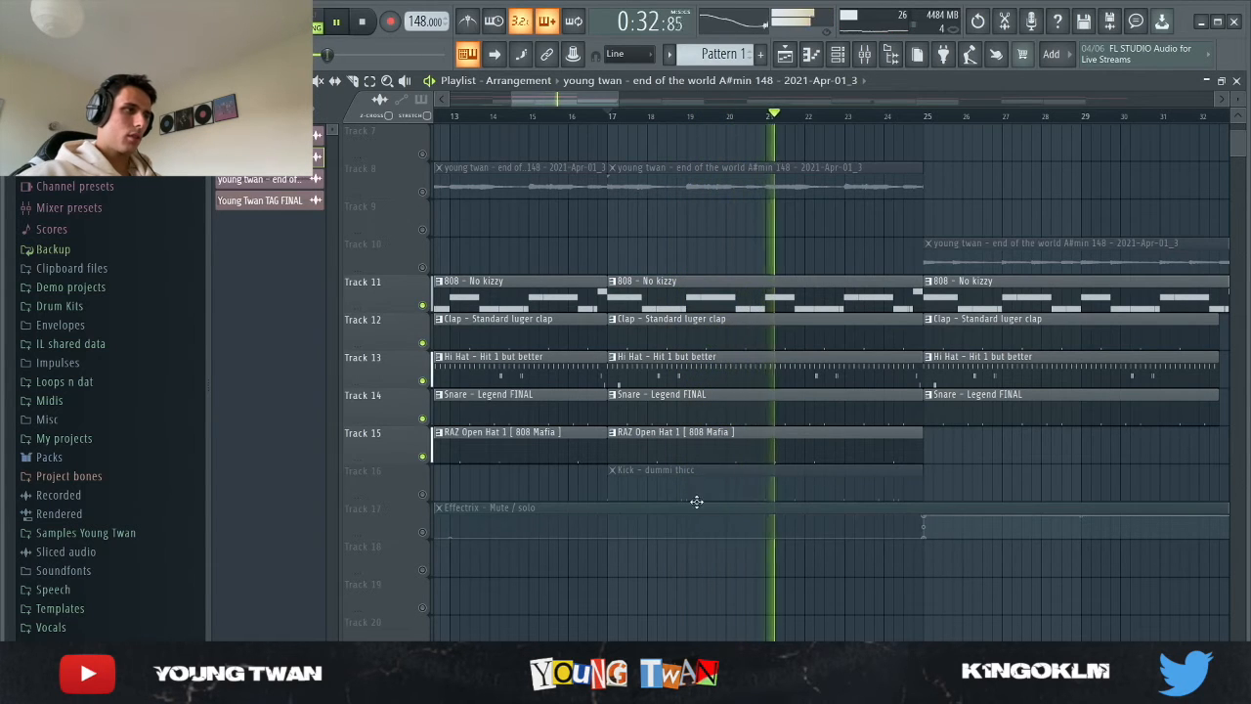
key(space)
scroll(483, 478, down, 3)
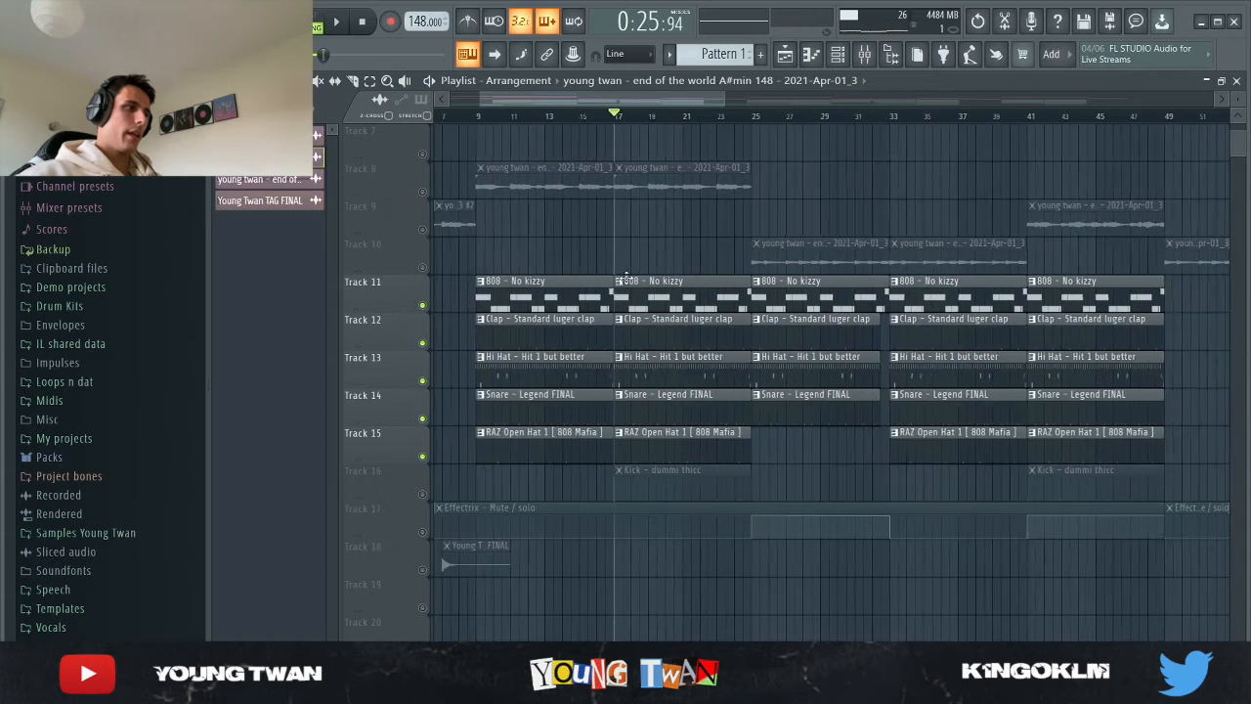
Step: Unmute the kick on Track 16 and play the complete drums from bar 17, stopping after a few bars
click(424, 495)
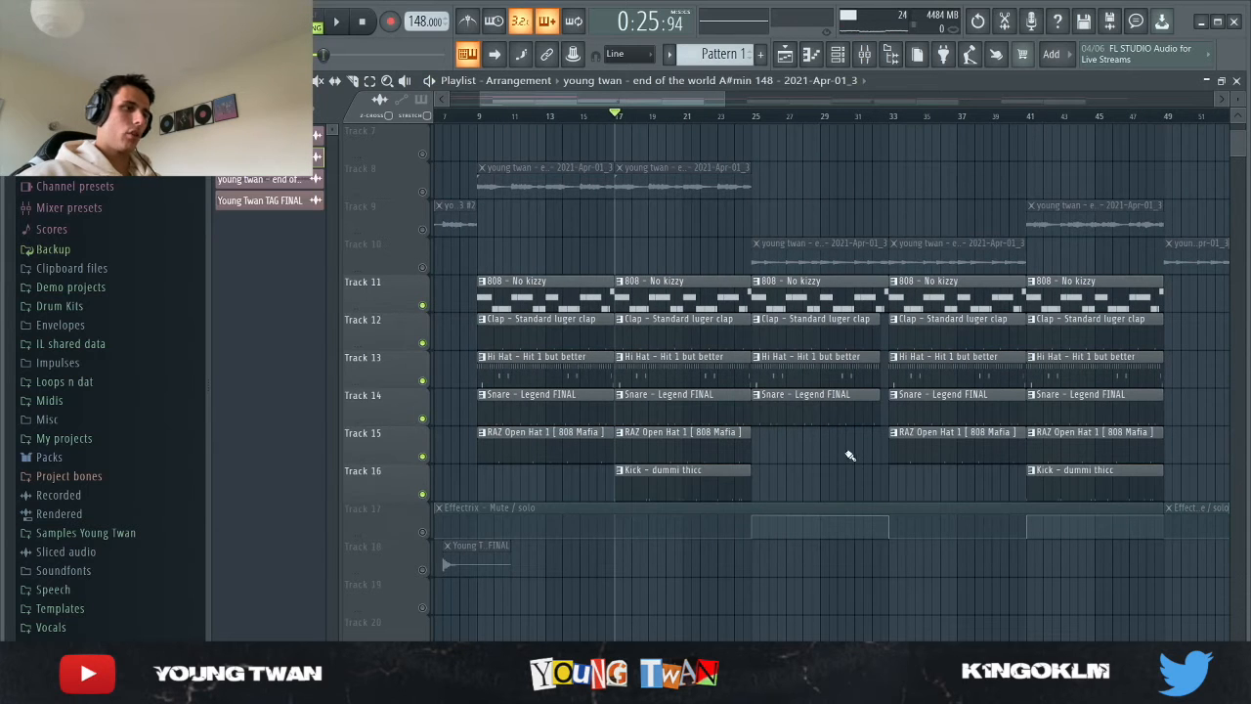
scroll(850, 459, down, 2)
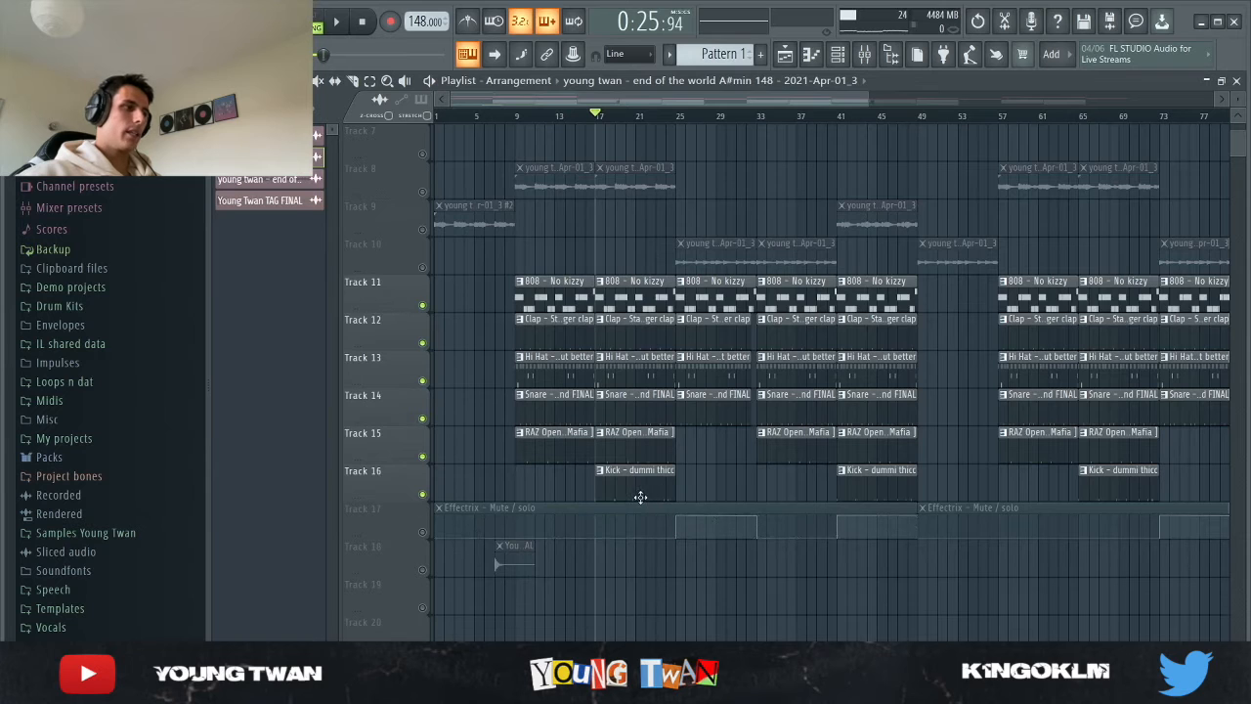
key(space)
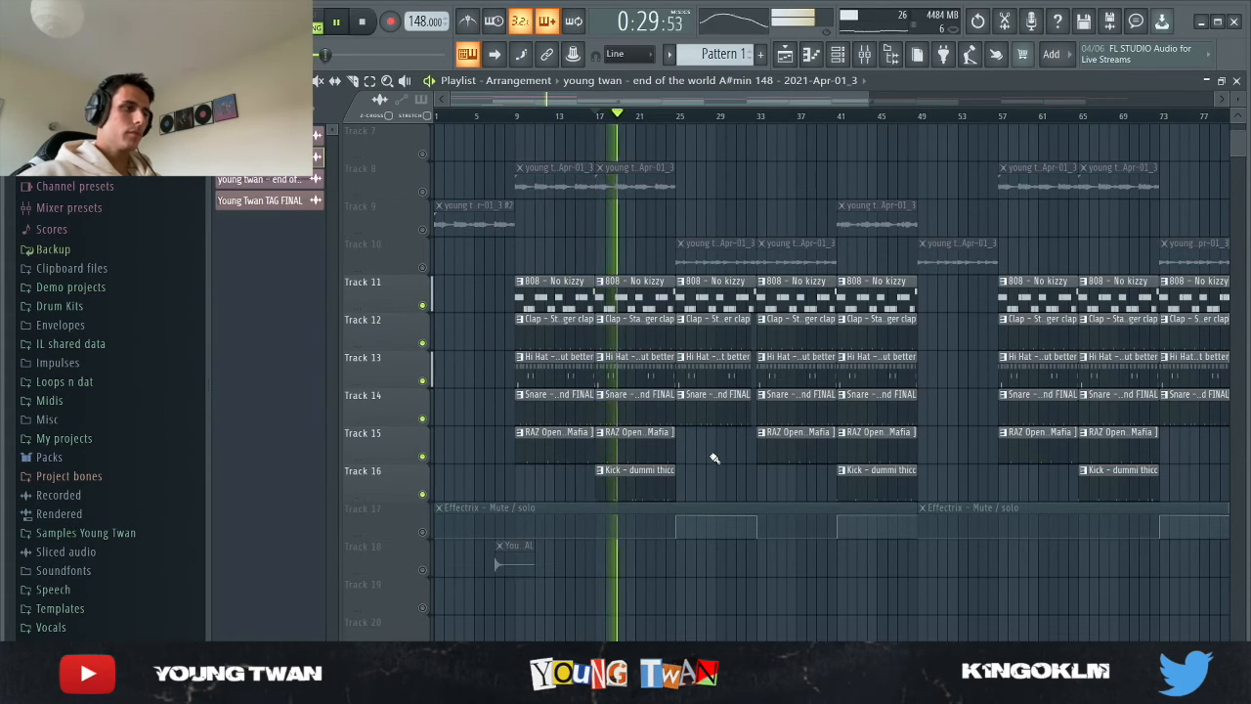
scroll(710, 458, down, 2)
scroll(501, 395, up, 3)
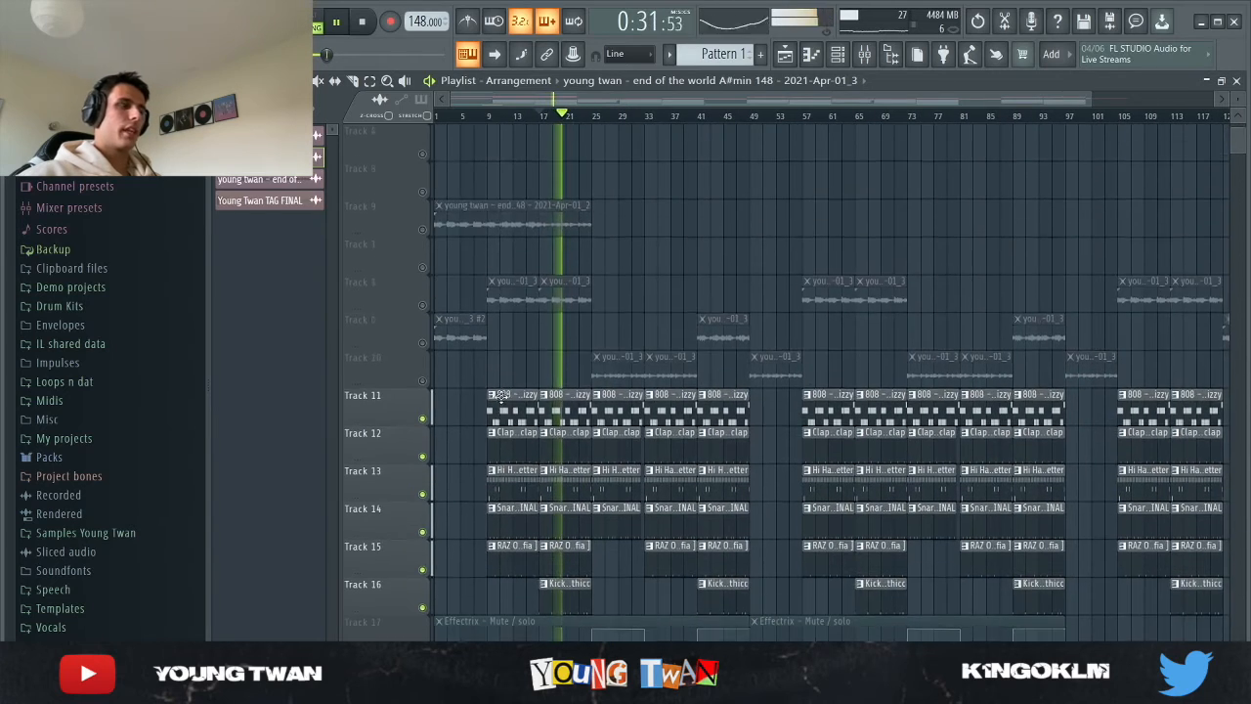
scroll(501, 395, up, 3)
key(space)
Step: Unmute the melody clips on Tracks 8 to 10, plus the Effectrix automation and producer tag on Tracks 17 and 18
click(423, 494)
click(422, 455)
click(422, 418)
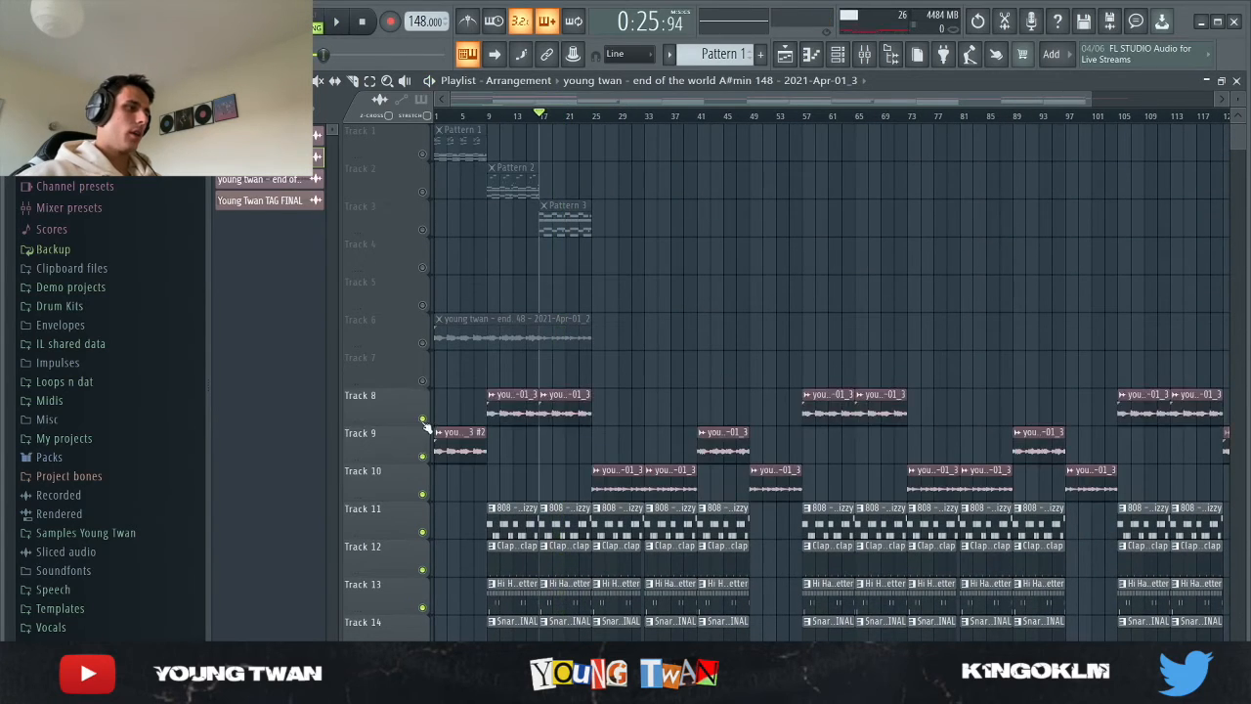
scroll(426, 430, down, 7)
click(423, 493)
scroll(488, 469, up, 2)
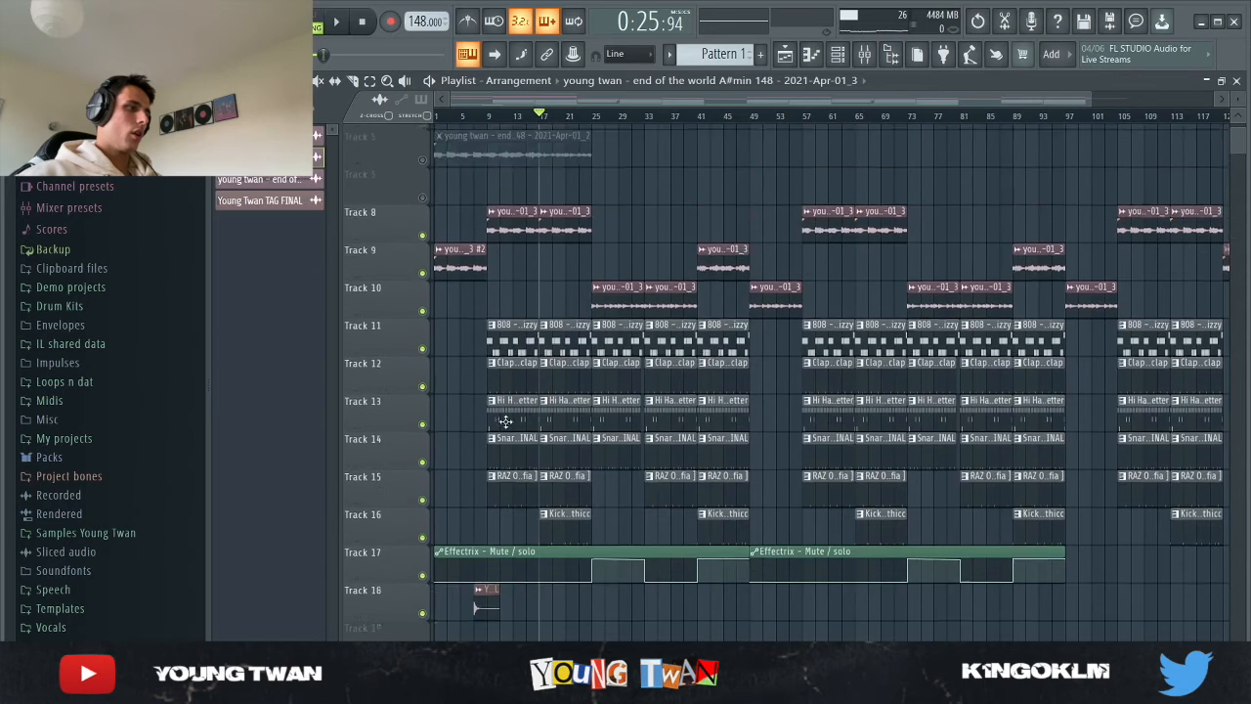
Step: Return the playhead to the song's start and examine the Master track's Edison and Fruity soft clipper slots in the mixer
scroll(505, 422, up, 2)
drag(481, 116, 436, 116)
click(864, 56)
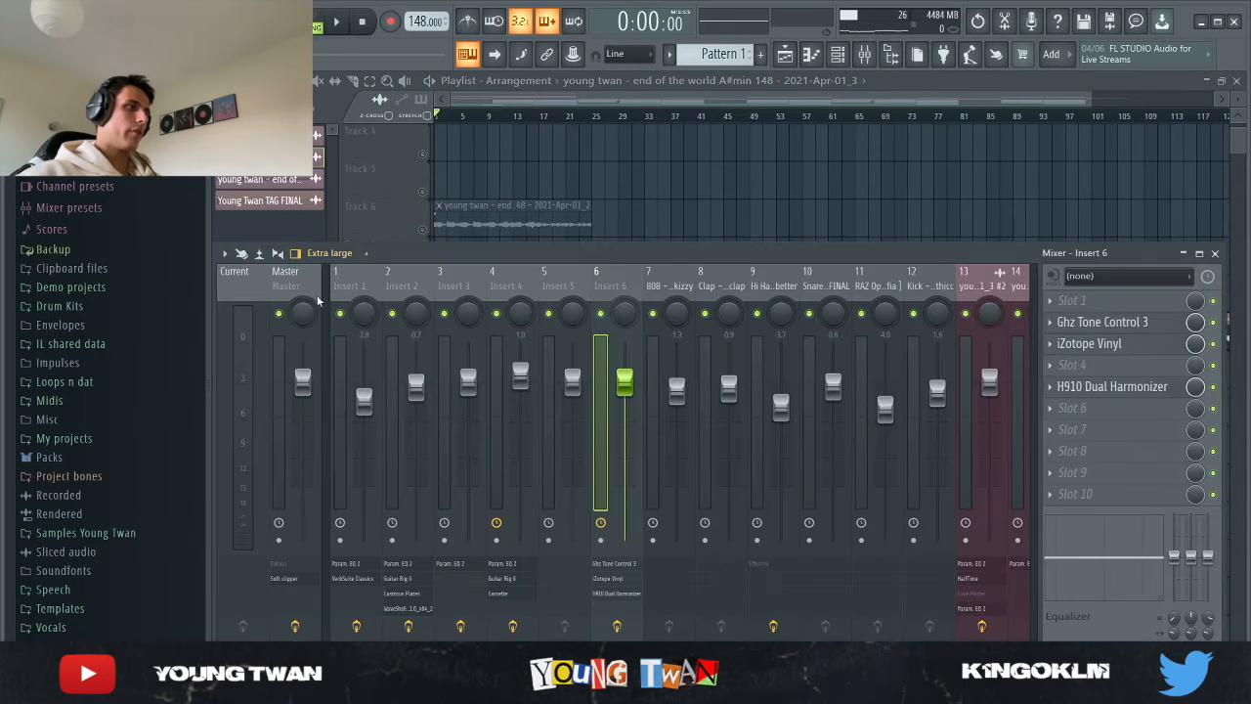
click(1079, 344)
click(1122, 342)
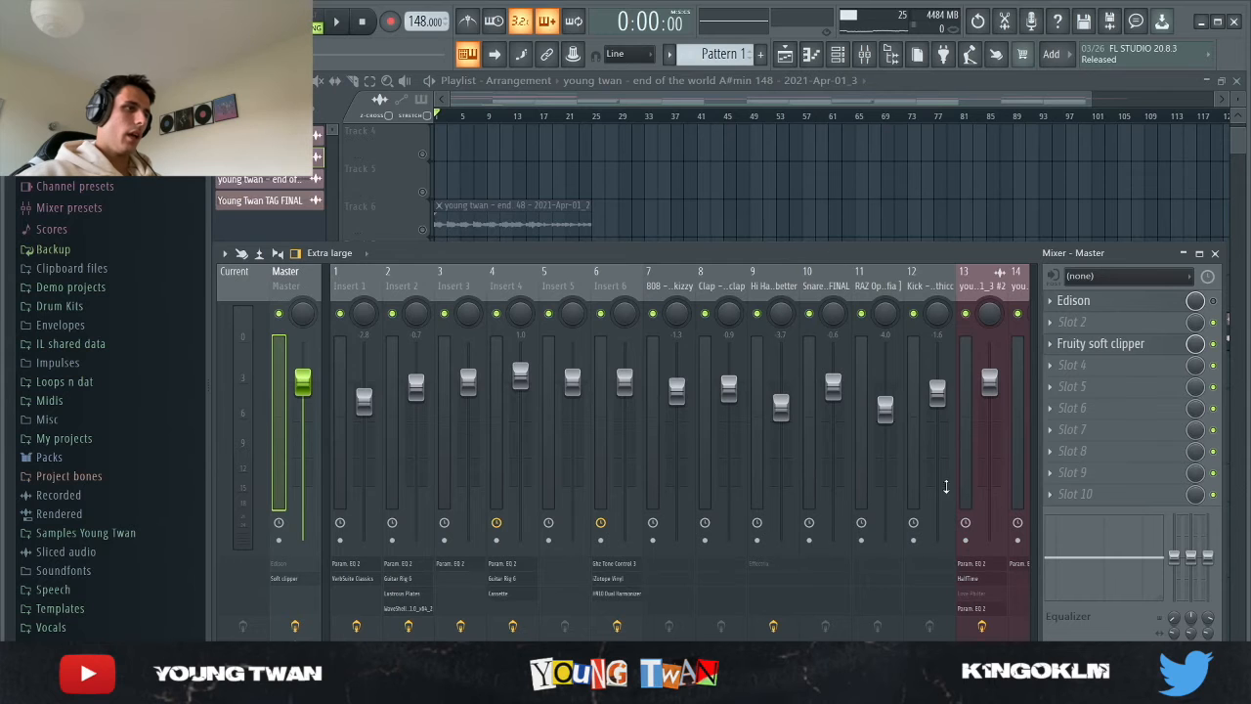
right_click(677, 227)
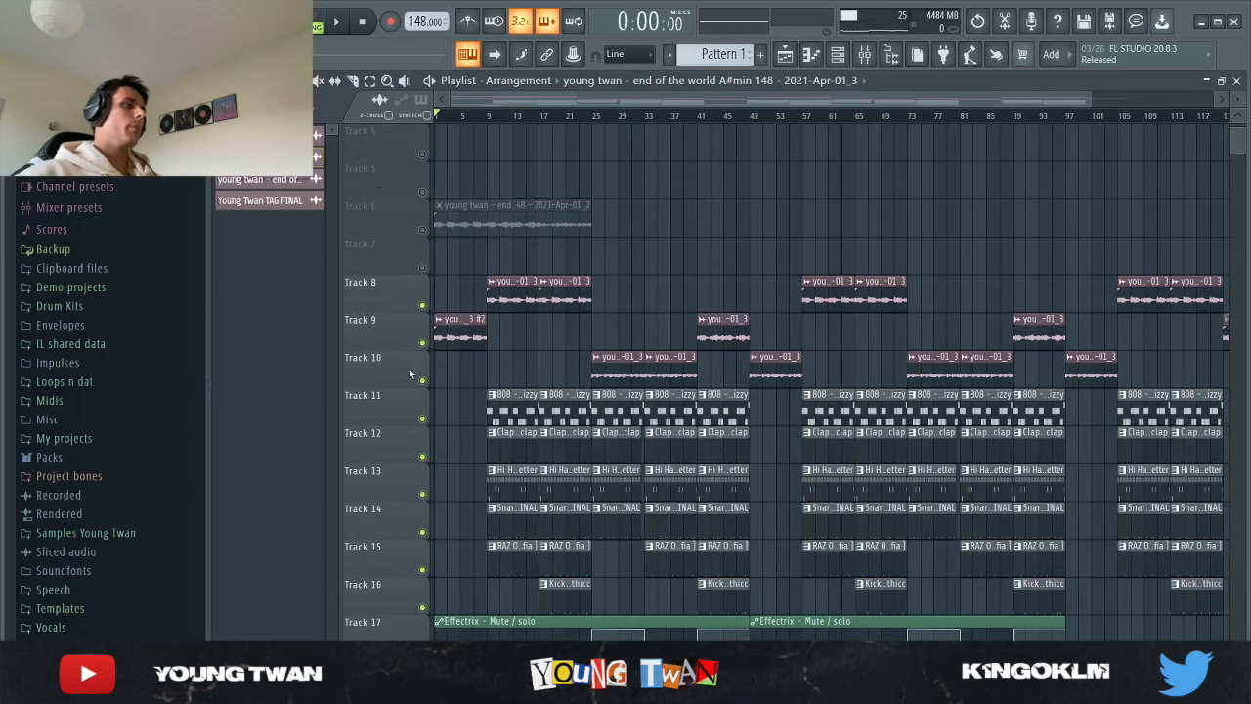
Step: Play the arrangement's intro from the start, skip to bar 9 where the drums enter, and stop playback
scroll(499, 234, up, 3)
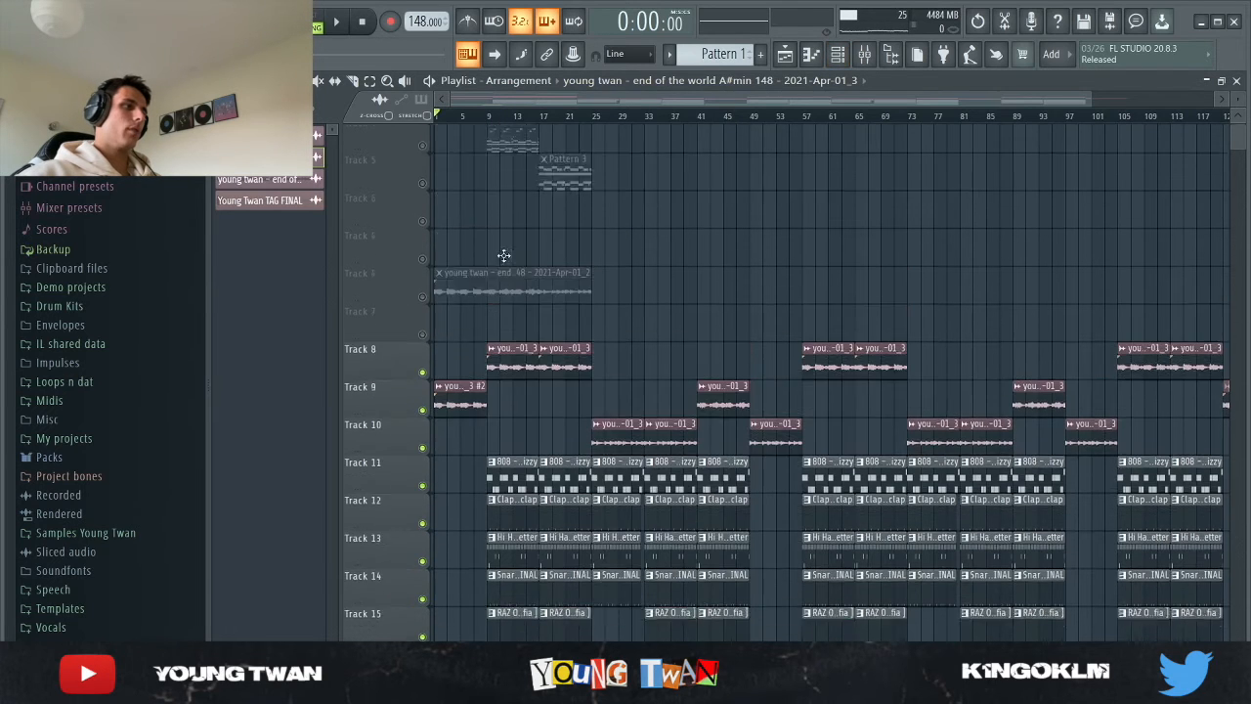
scroll(461, 333, down, 3)
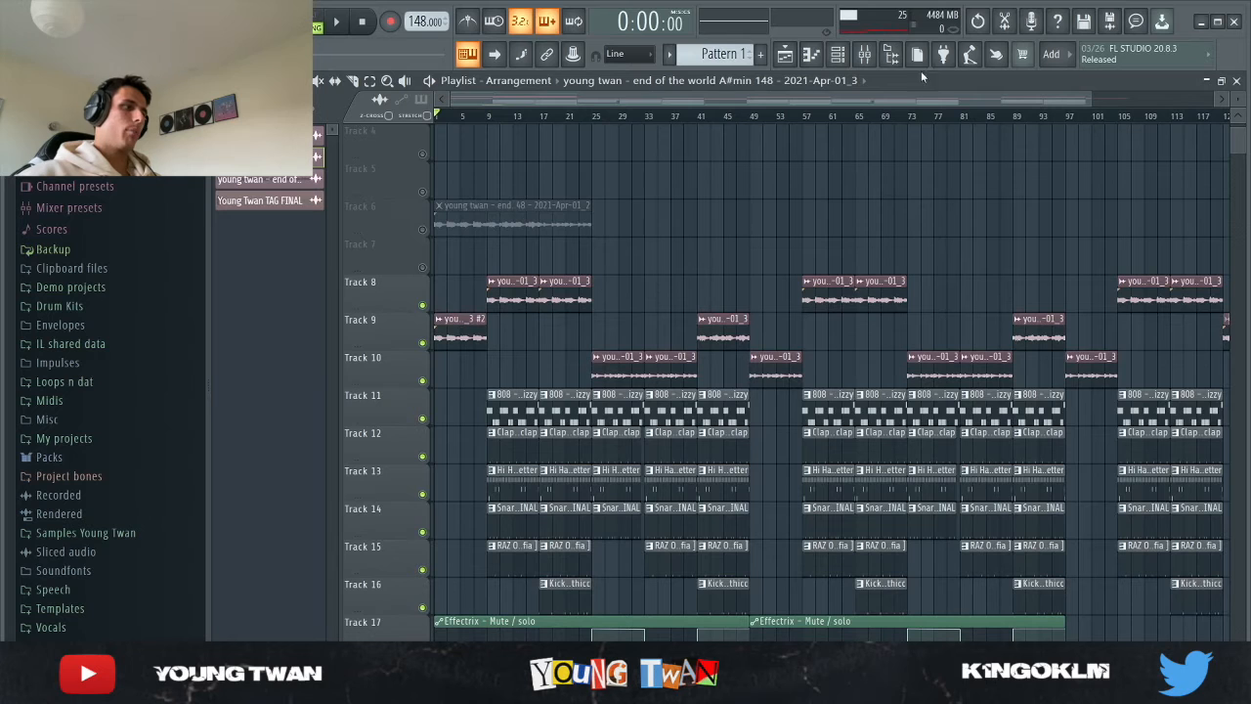
key(space)
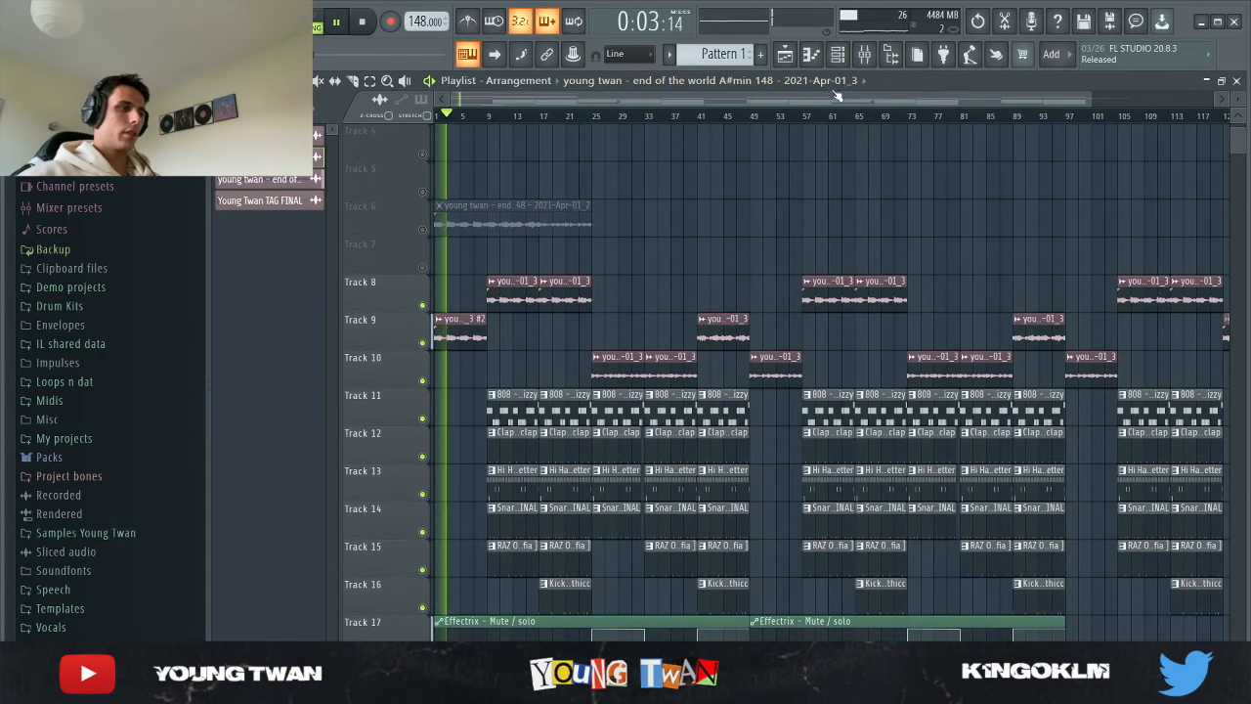
click(491, 121)
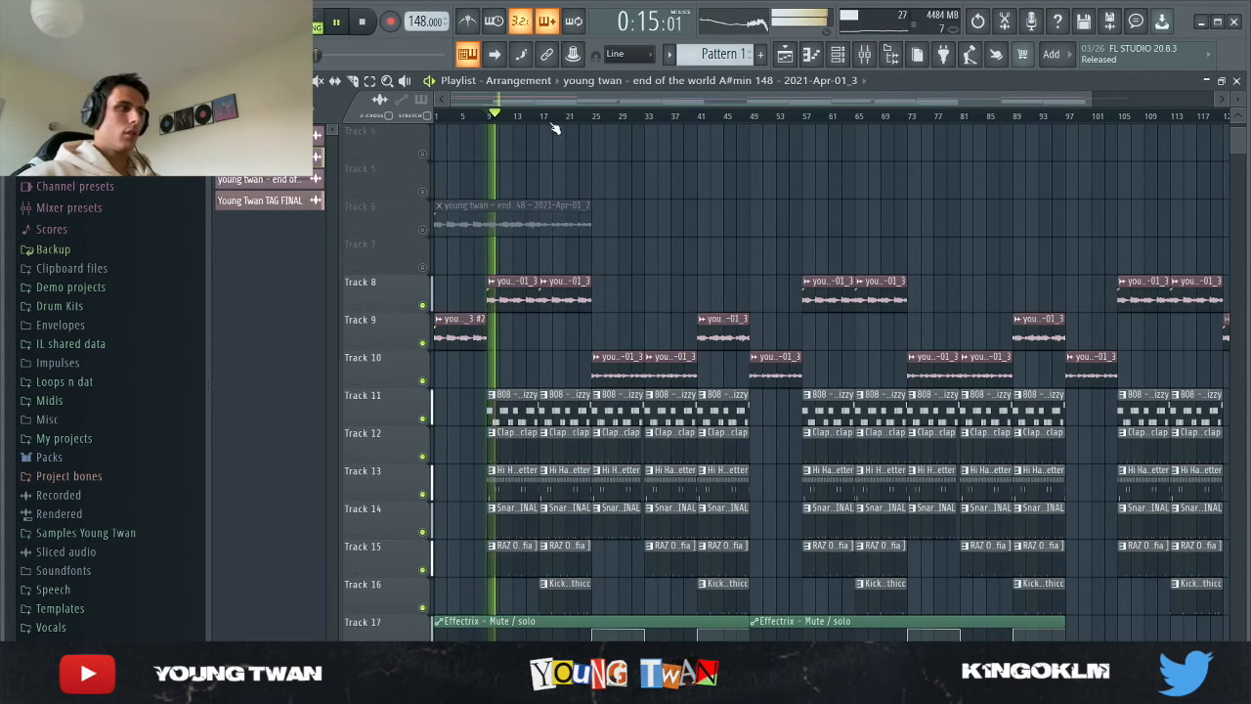
key(space)
Step: Play the arrangement from bar 17, where the kick comes in, and stop after a few bars
click(541, 116)
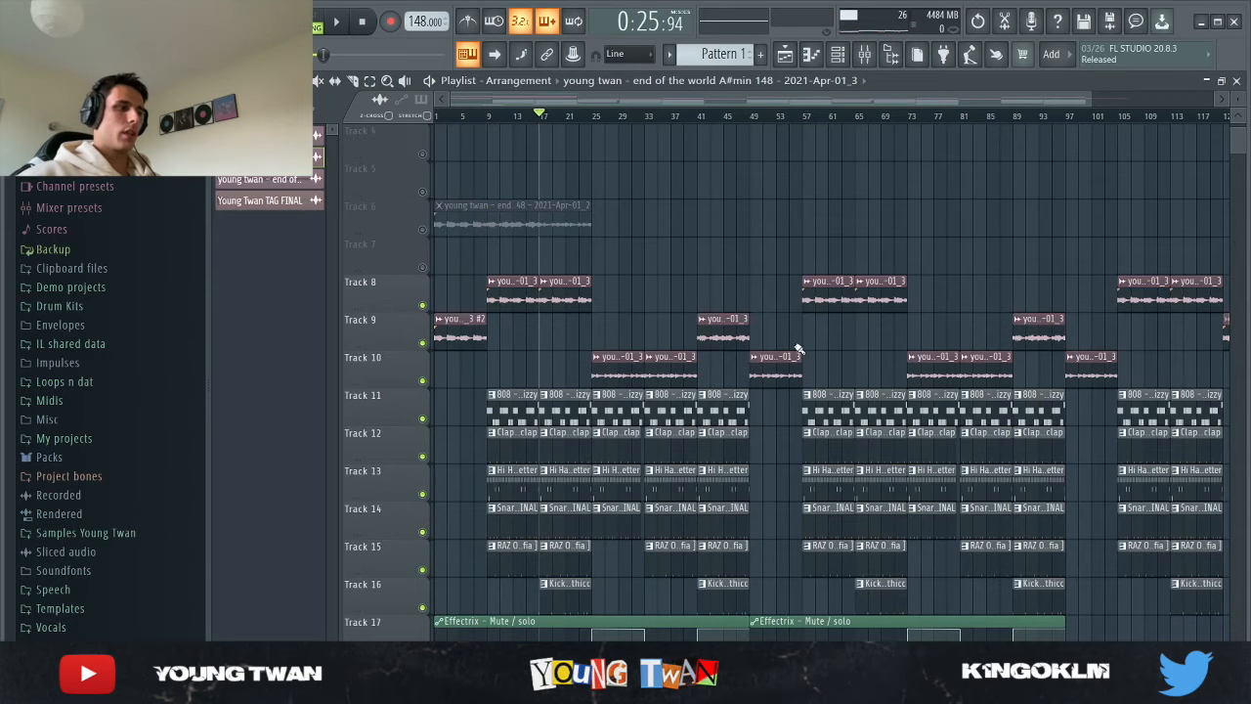
key(space)
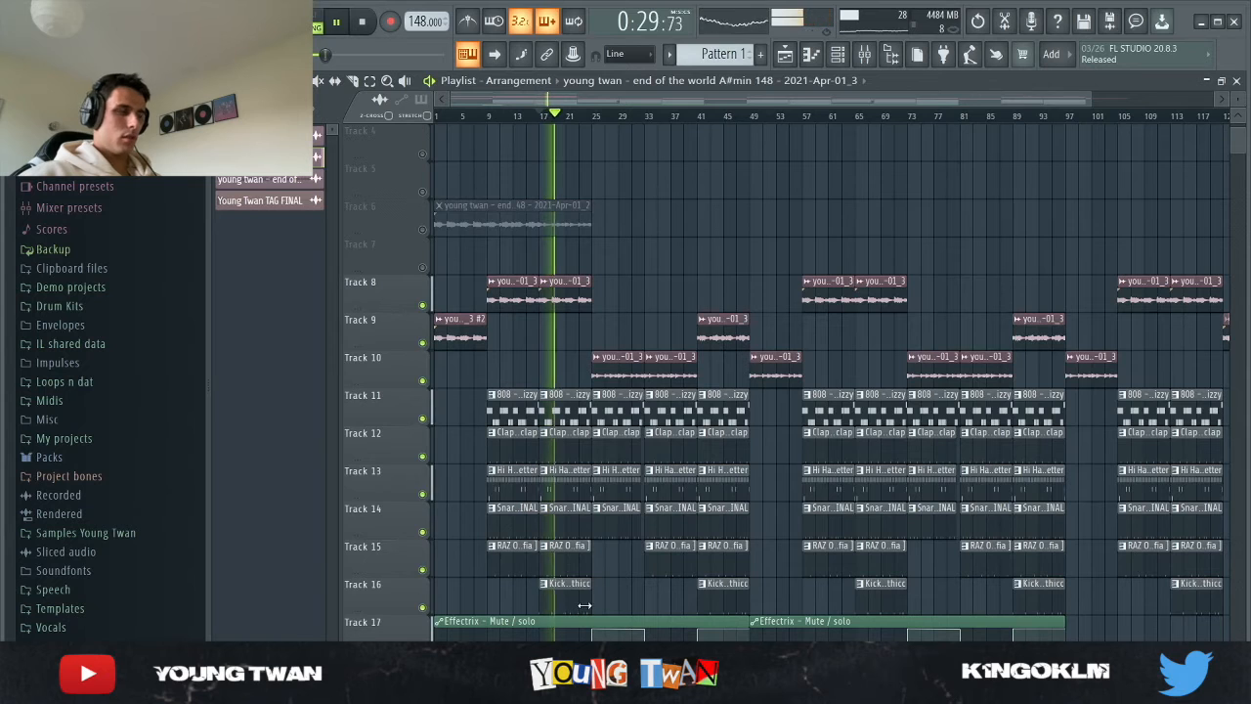
key(space)
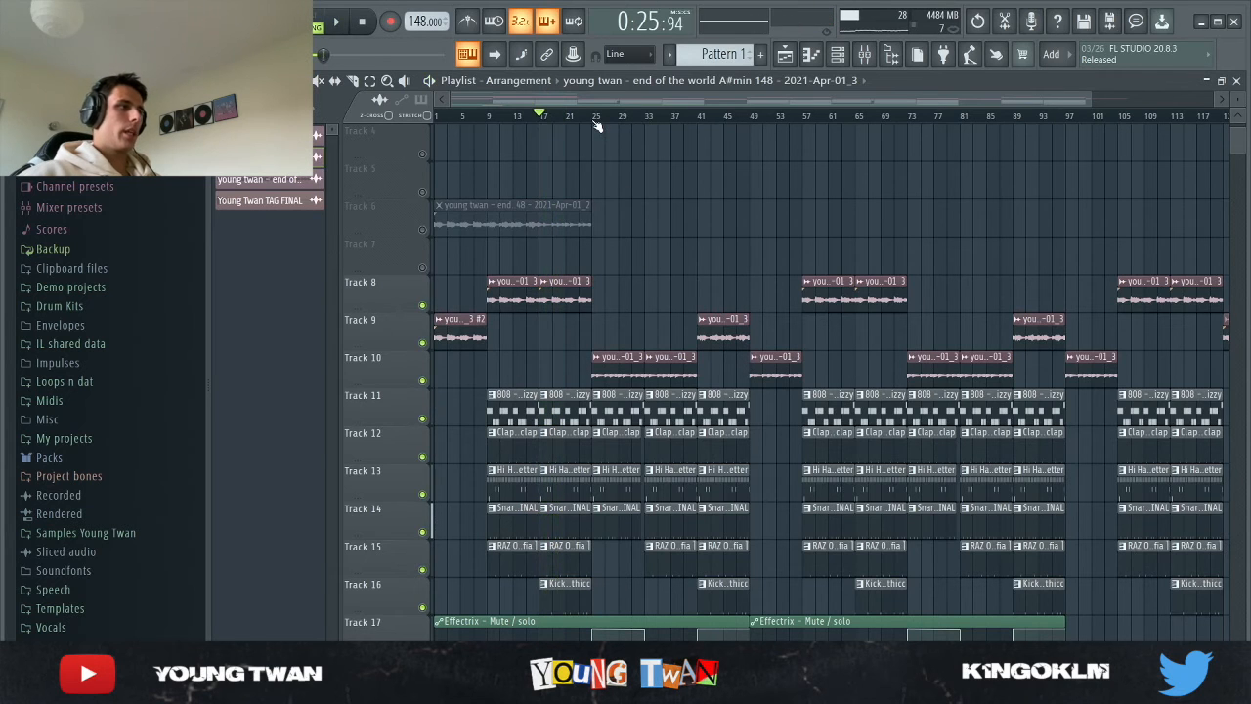
Step: Move the playhead to bar 25, view the surrounding clips and play the section where Track 10's melody starts
click(593, 123)
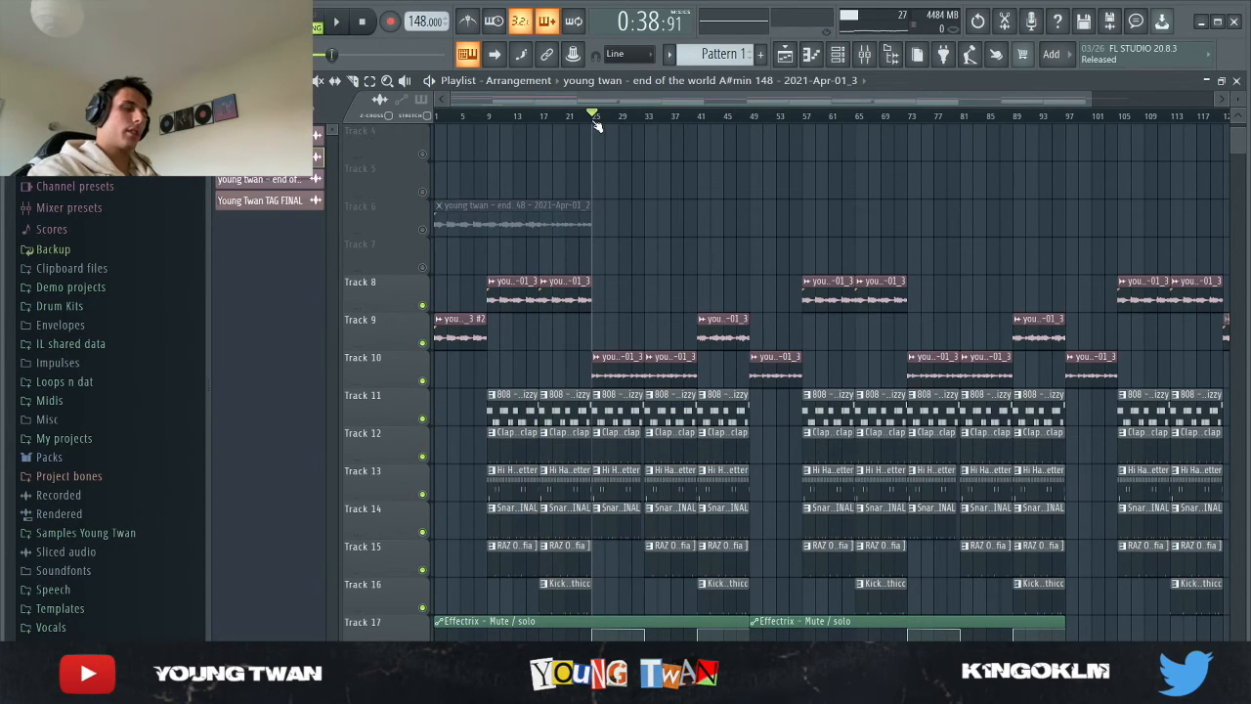
scroll(631, 221, up, 3)
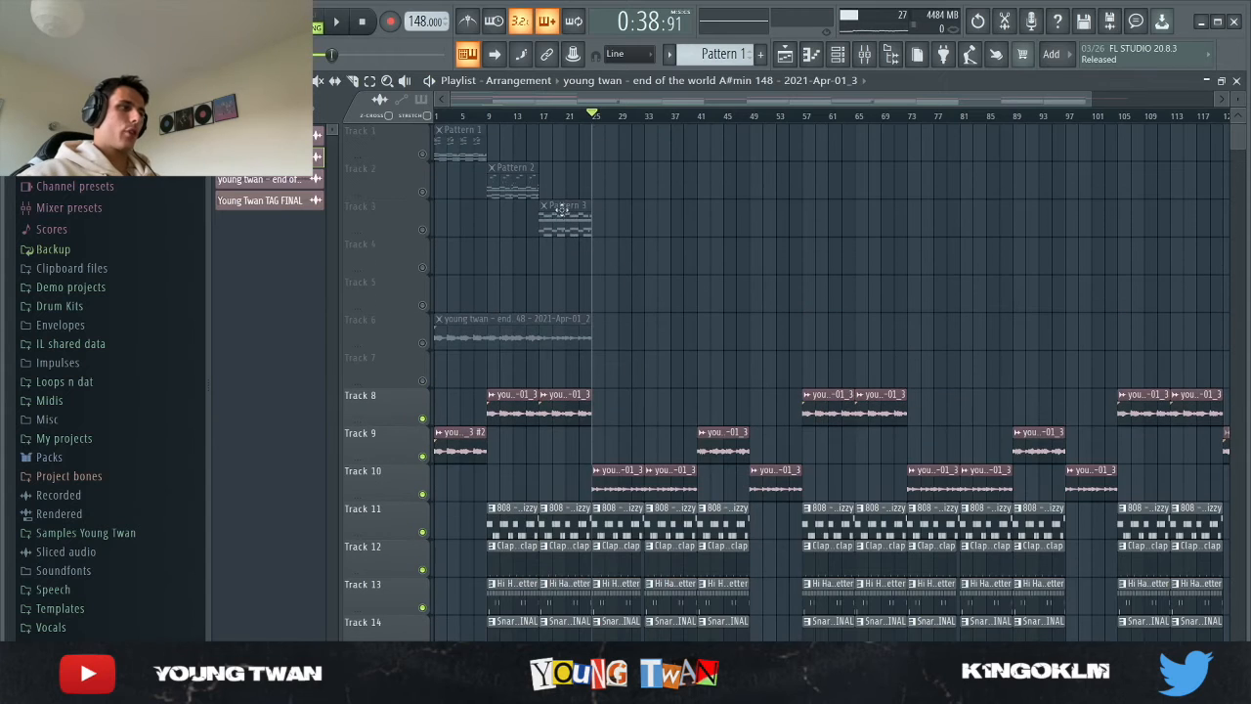
scroll(682, 355, down, 3)
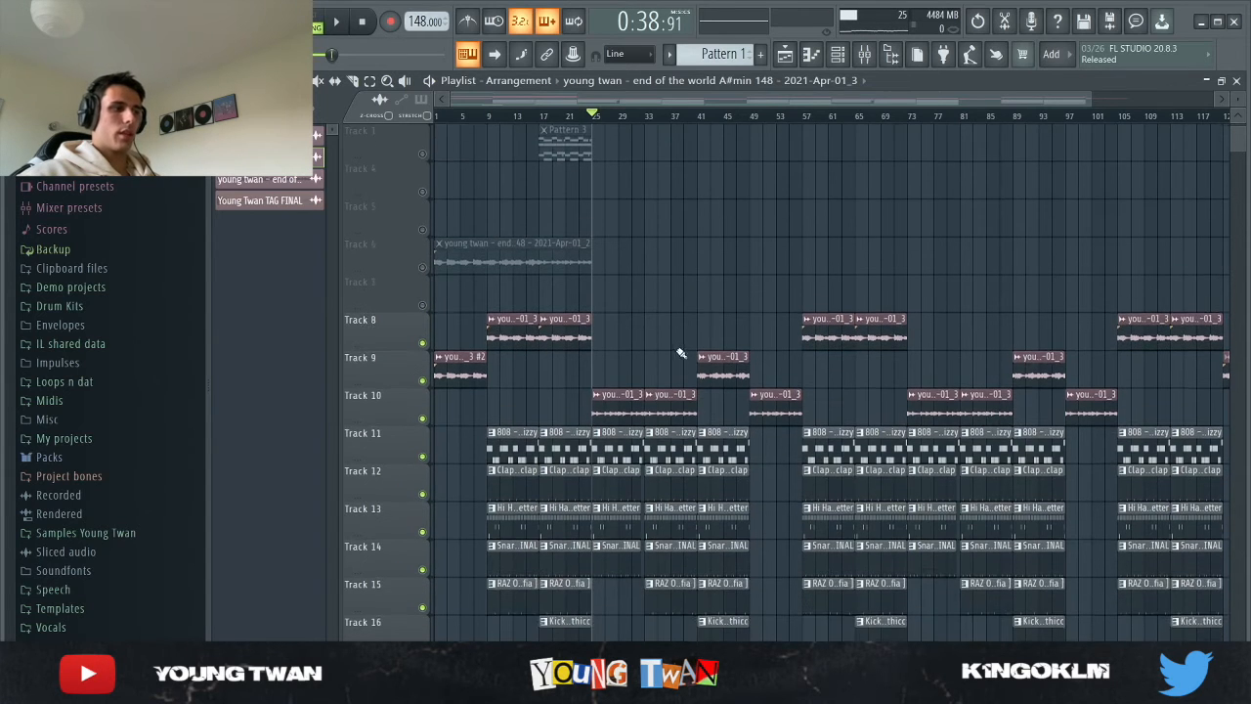
scroll(600, 617, up, 3)
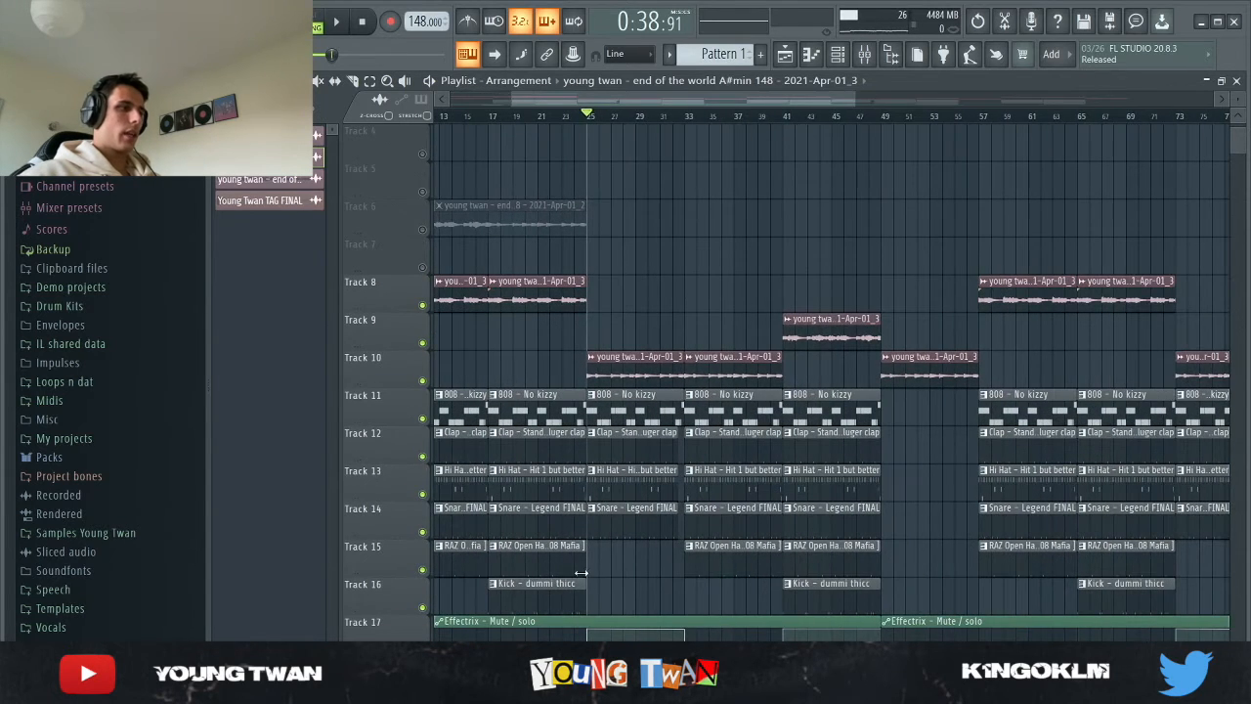
key(space)
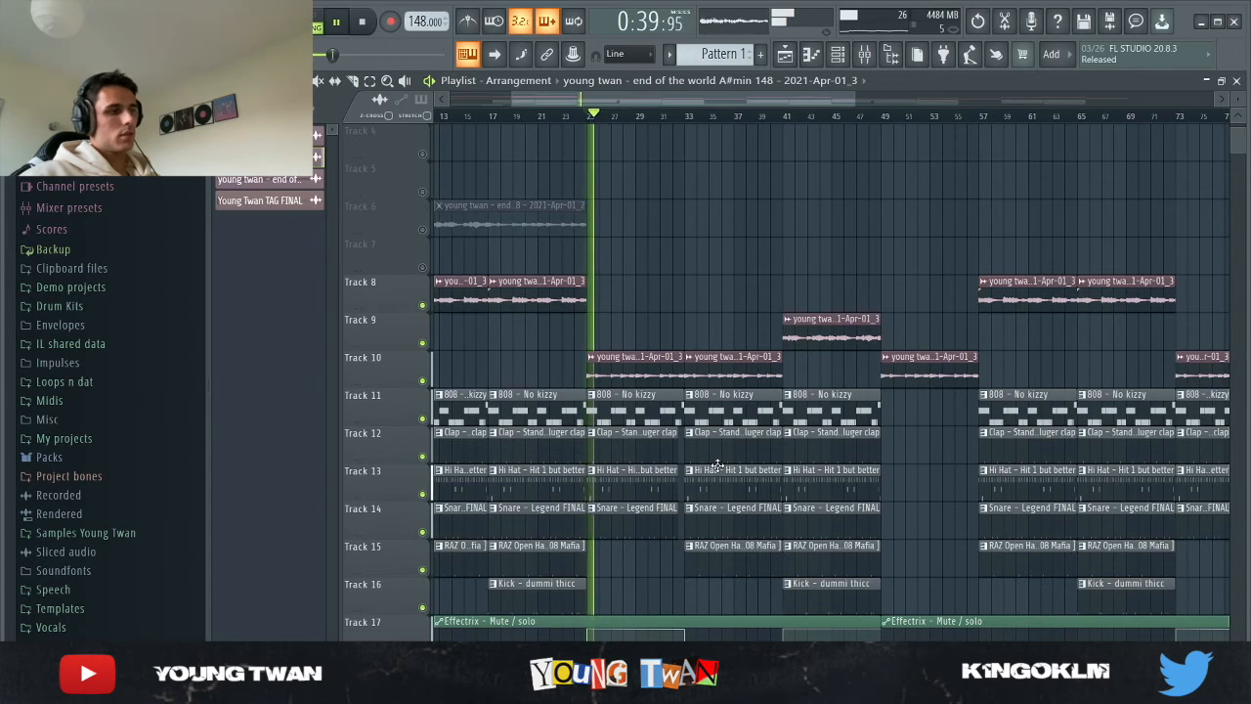
Step: Play the section from bar 33, stop playback, and move the playhead to bar 41
click(689, 117)
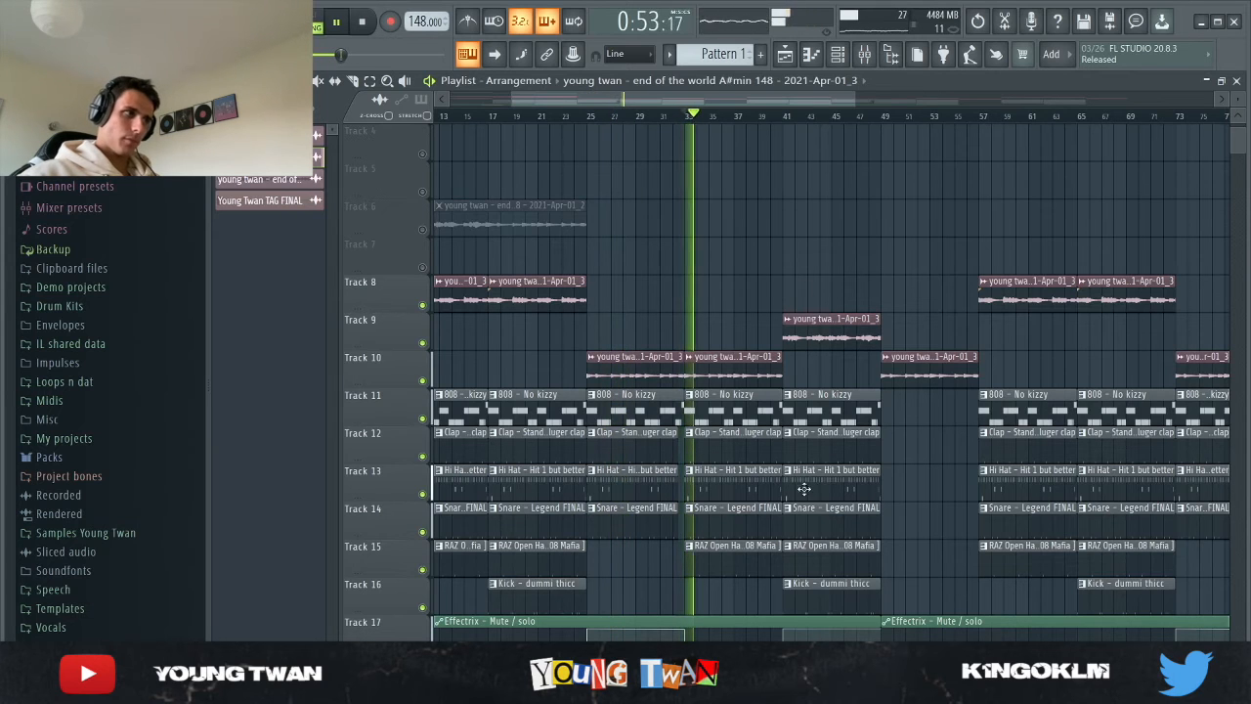
key(space)
click(786, 118)
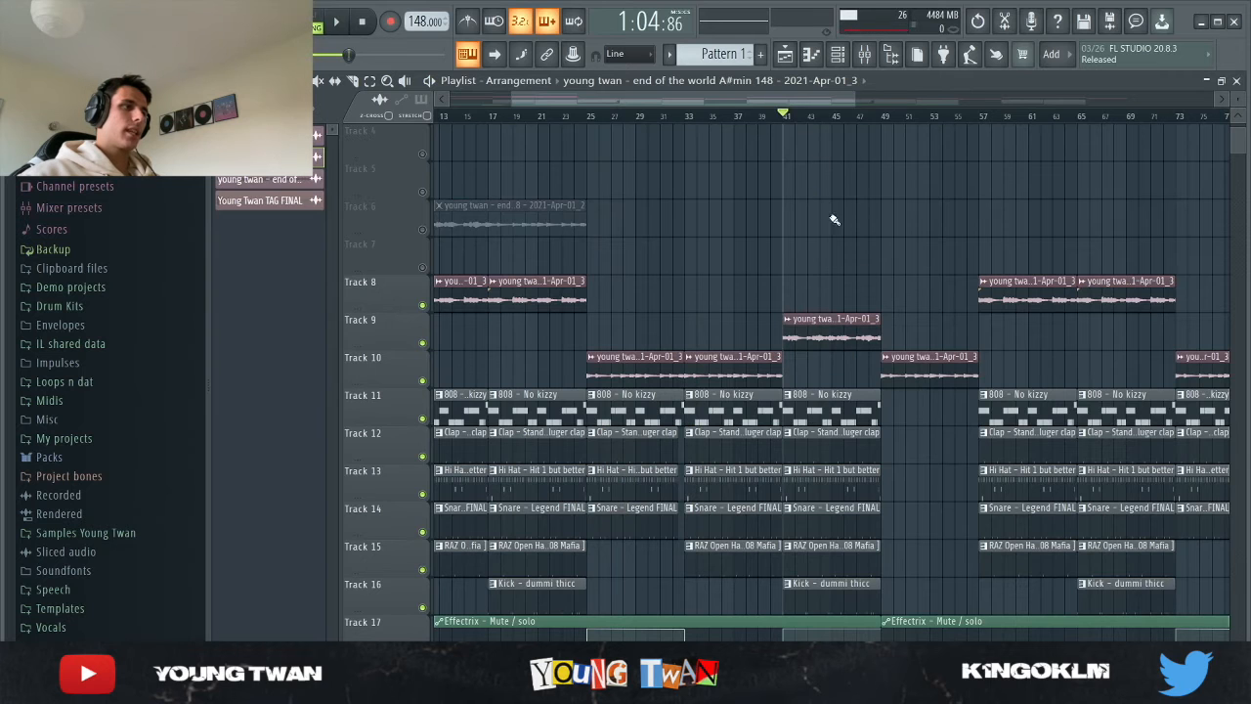
Step: Play the arrangement section from bar 41, where the Track 9 melody joins the drums, and stop playback
scroll(834, 220, up, 4)
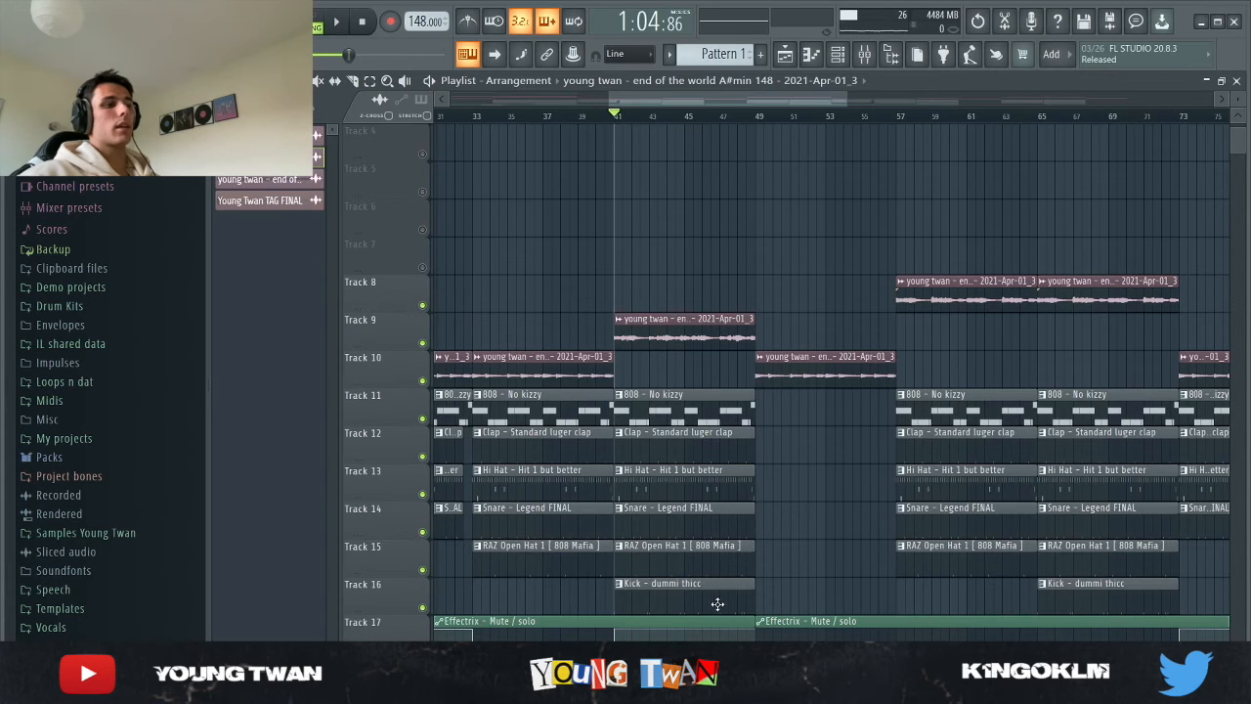
key(space)
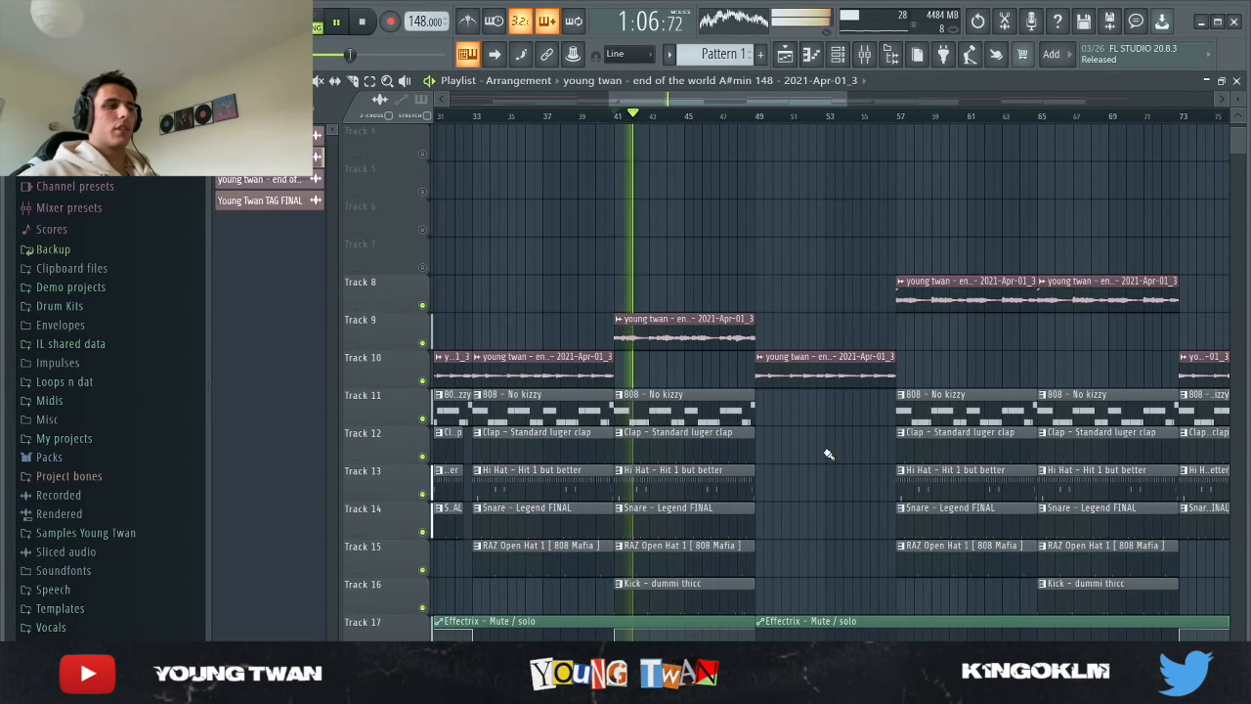
scroll(828, 454, down, 5)
key(space)
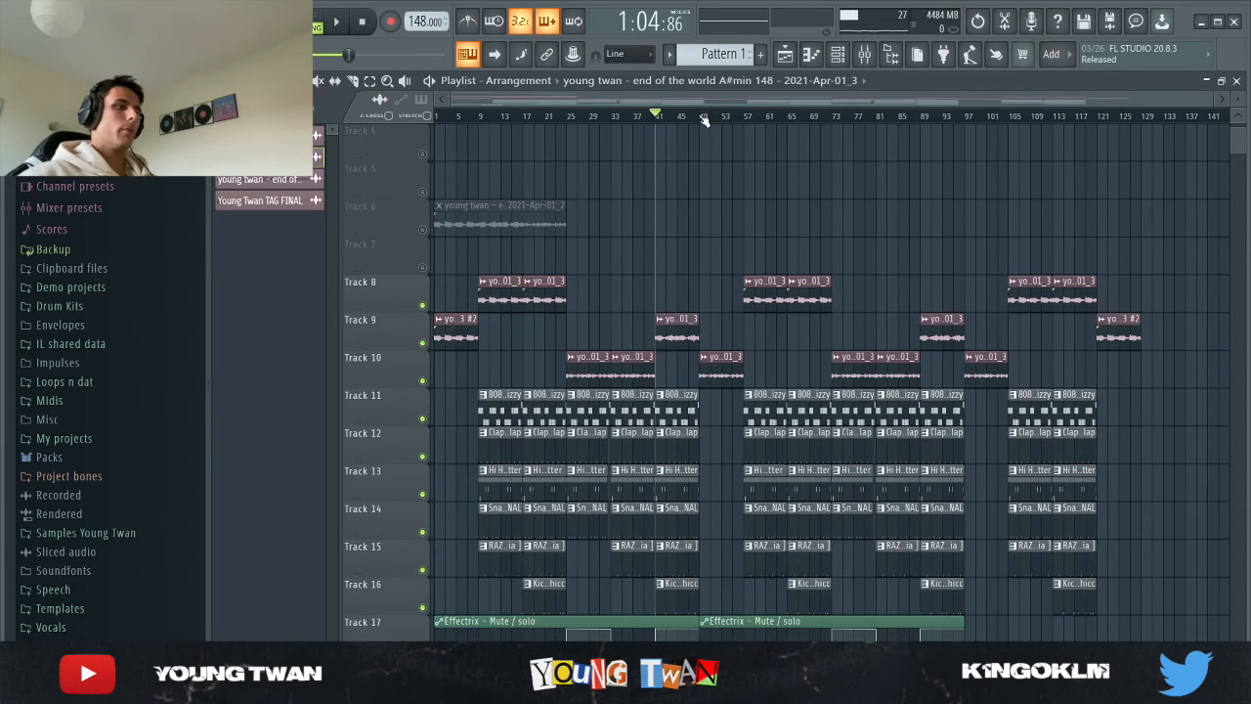
Step: Move the playhead to bar 49, play the drumless section with Track 10's melody, and stop after a few bars
click(704, 119)
scroll(707, 391, up, 5)
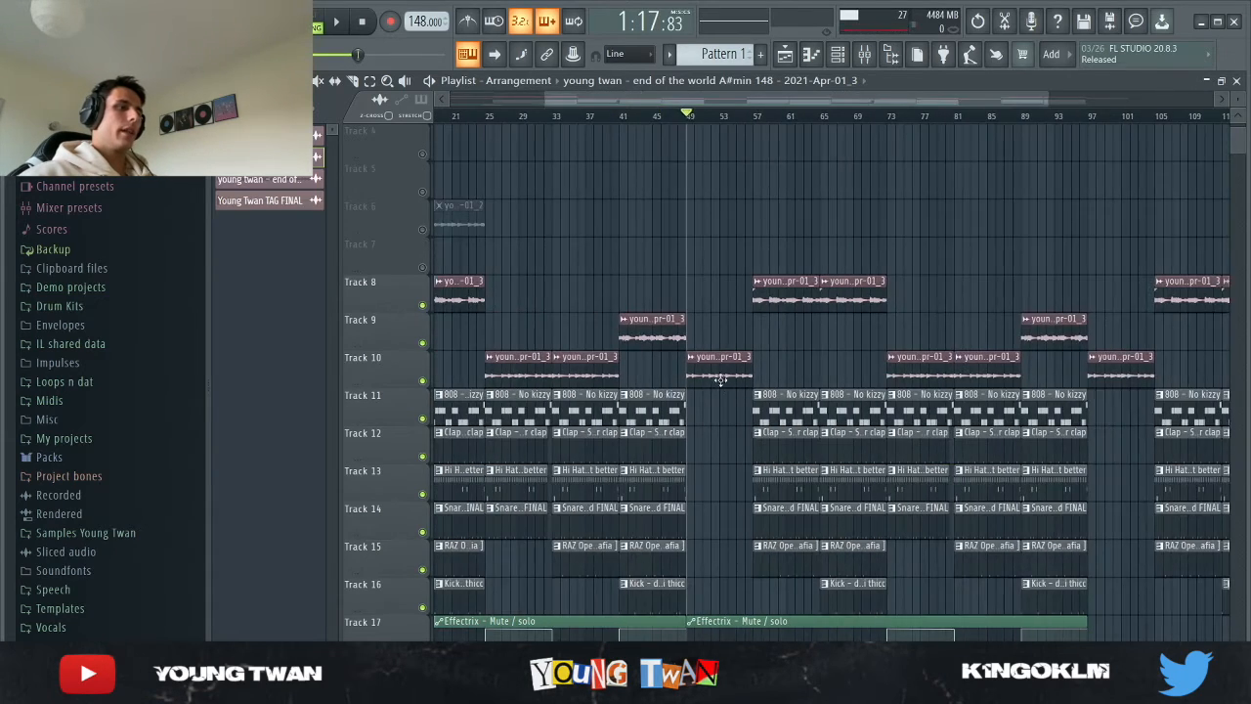
scroll(720, 380, up, 3)
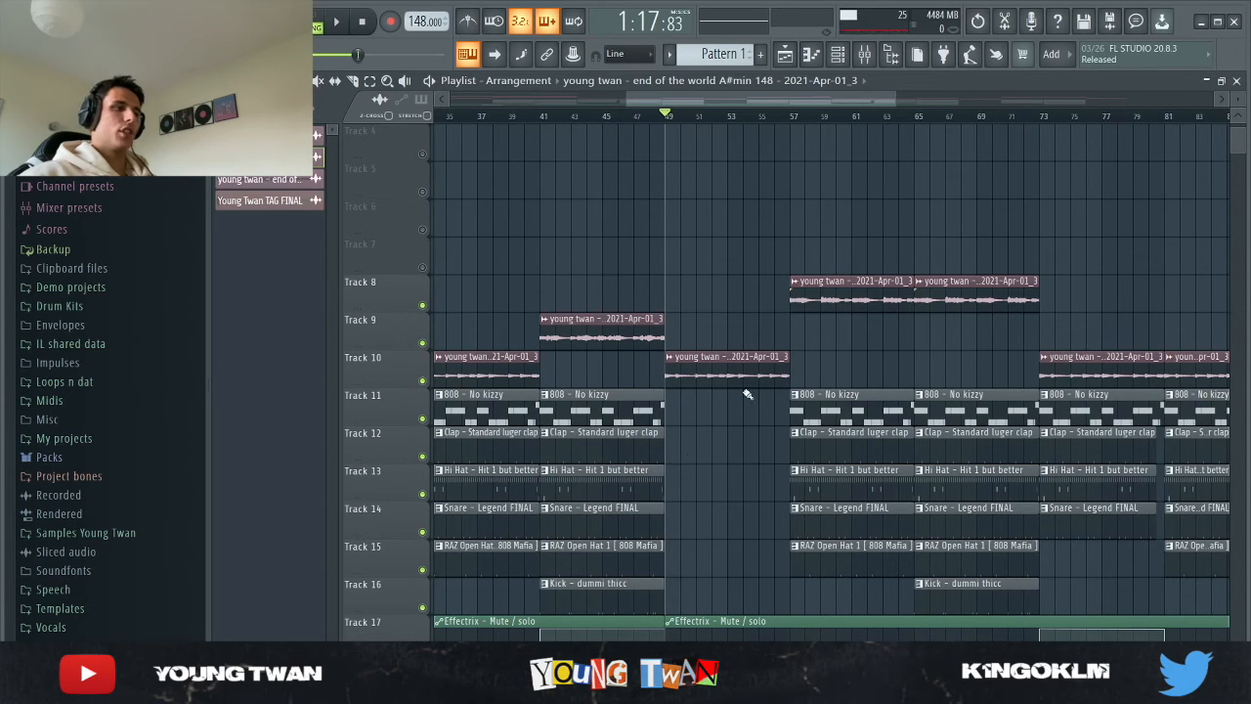
key(space)
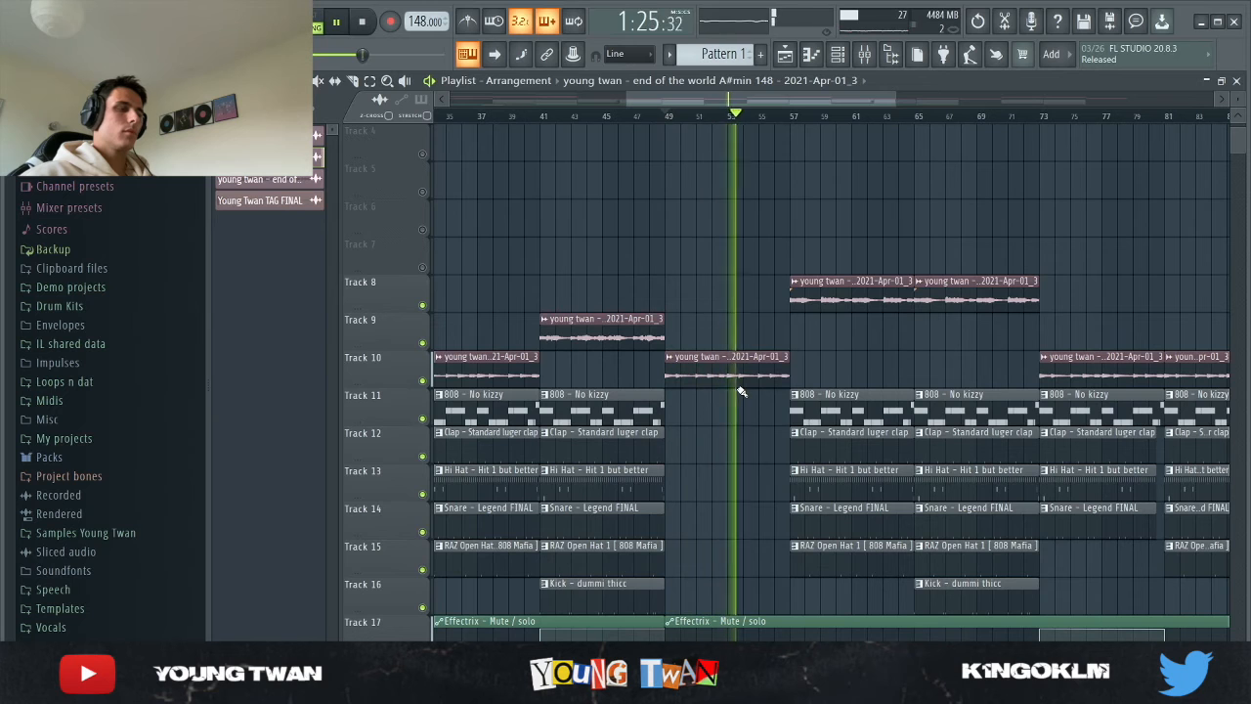
key(space)
Step: Play the arrangement briefly from bar 57, where the drums and Track 8's melody come back in
scroll(796, 182, down, 4)
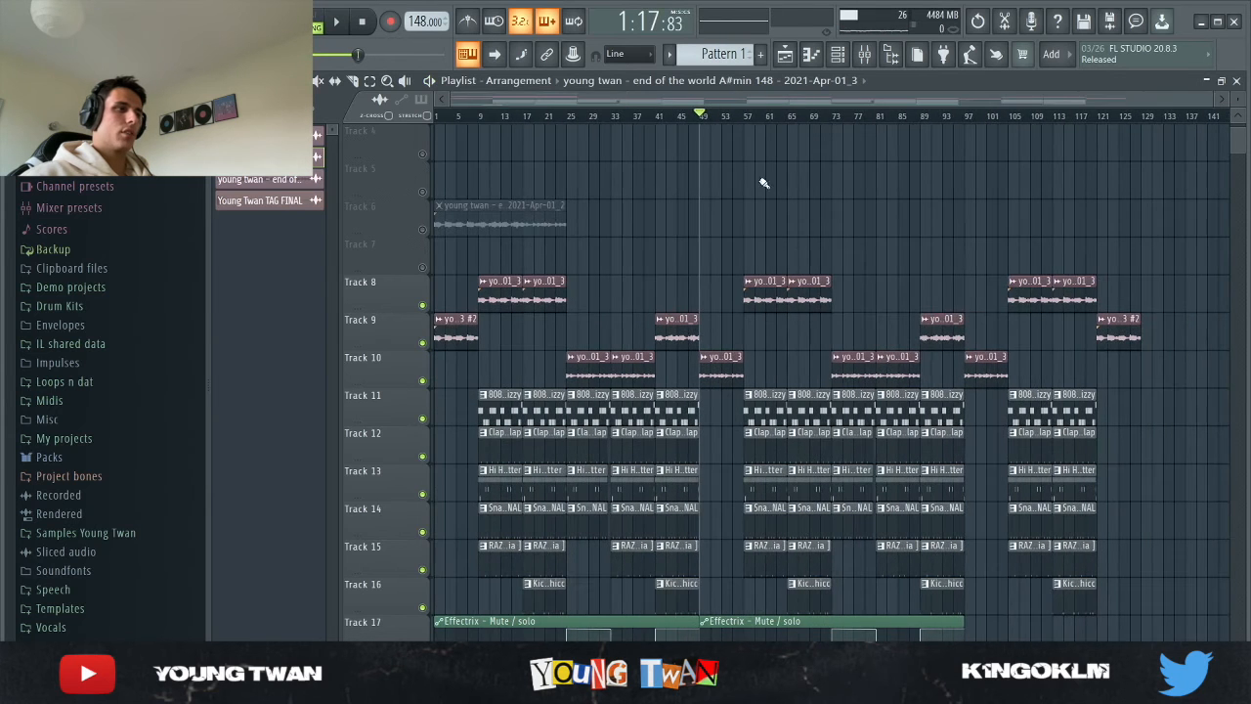
click(745, 115)
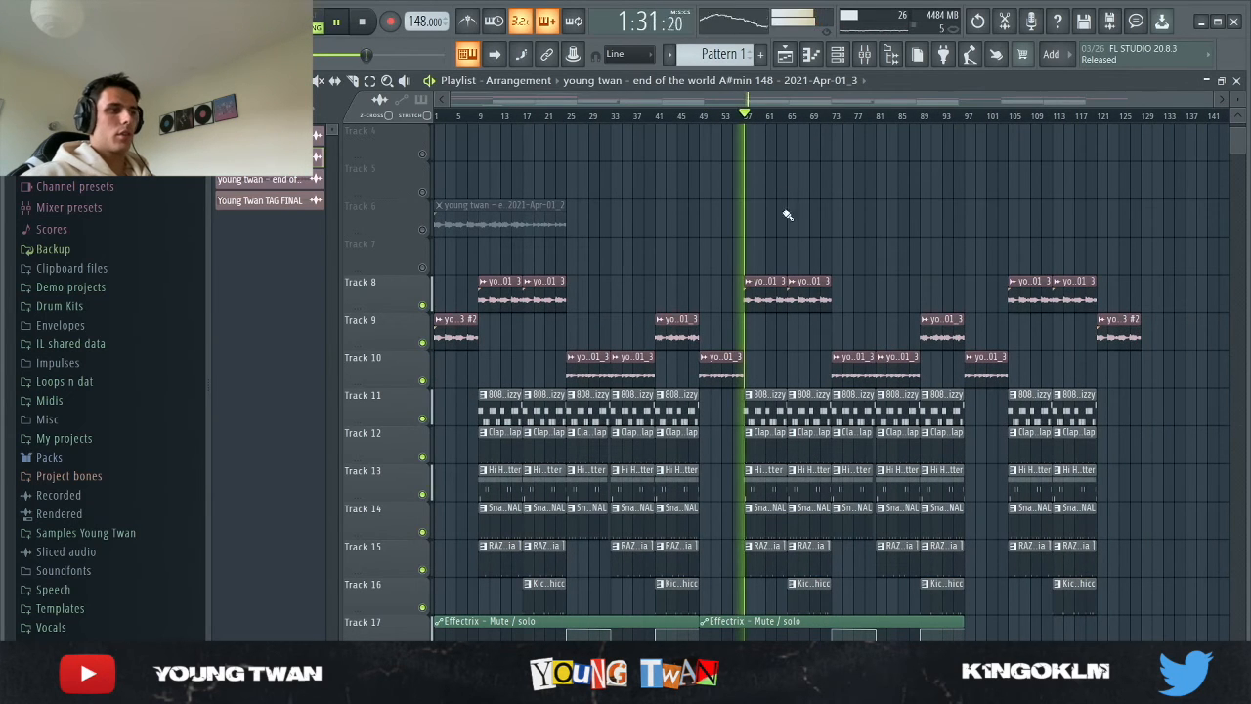
Step: Mark the first drum section from bar 9 to about bar 26, clear the marking, and return the playhead to around bar 57
drag(480, 116, 577, 130)
right_click(642, 146)
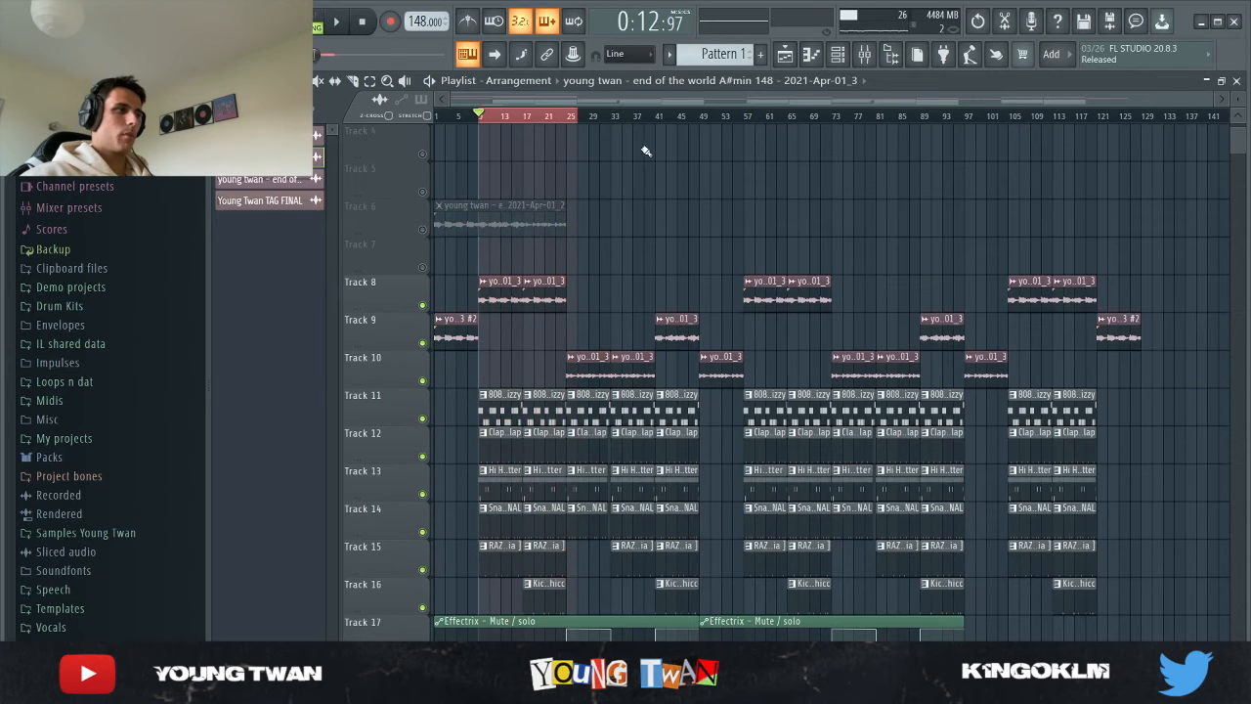
click(547, 119)
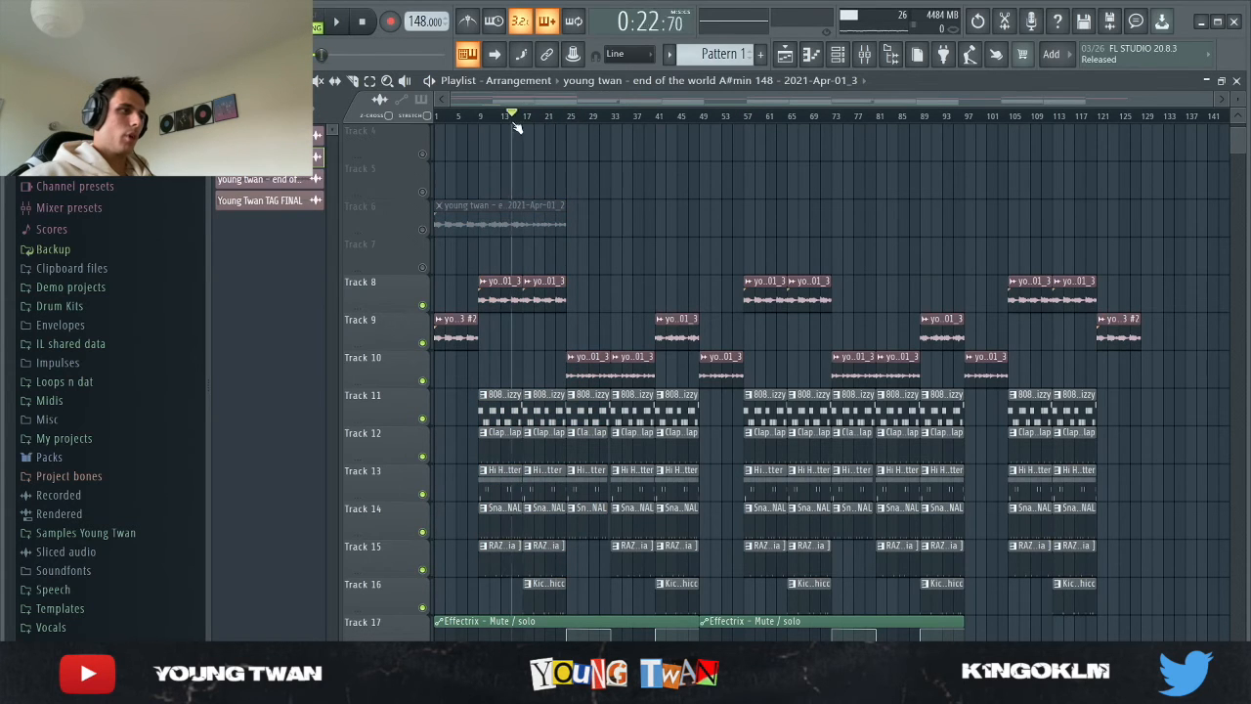
drag(518, 127, 752, 217)
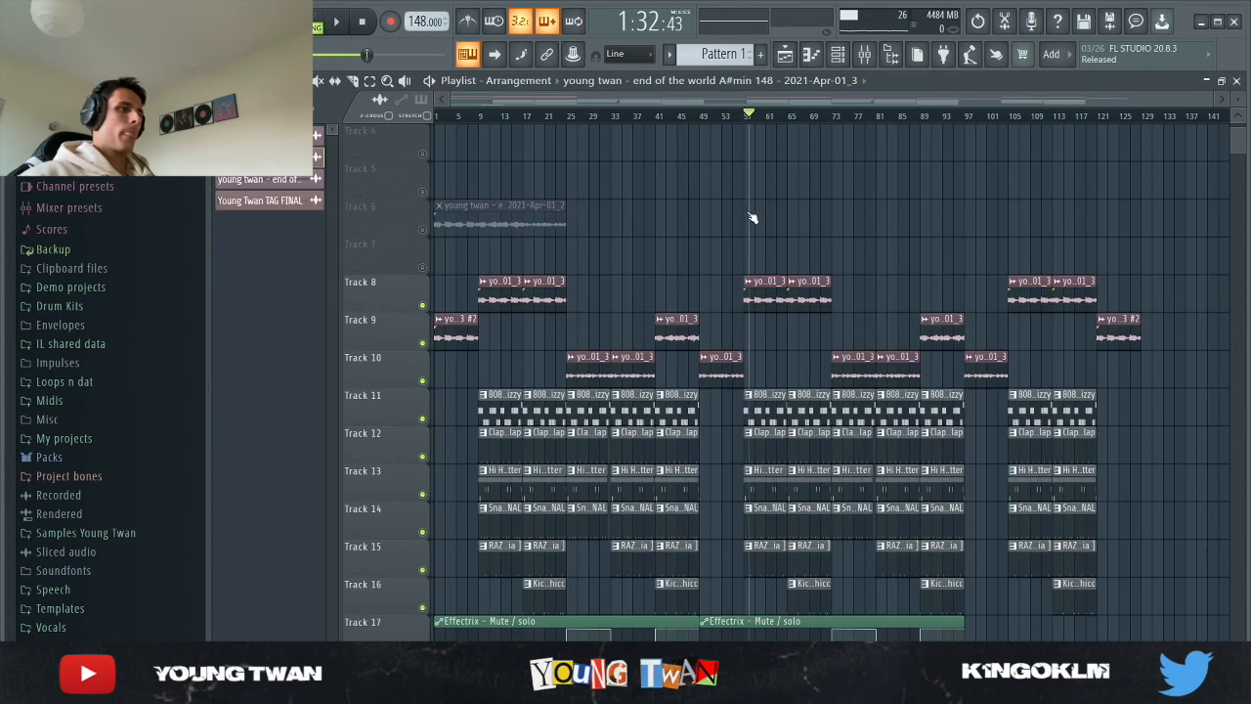